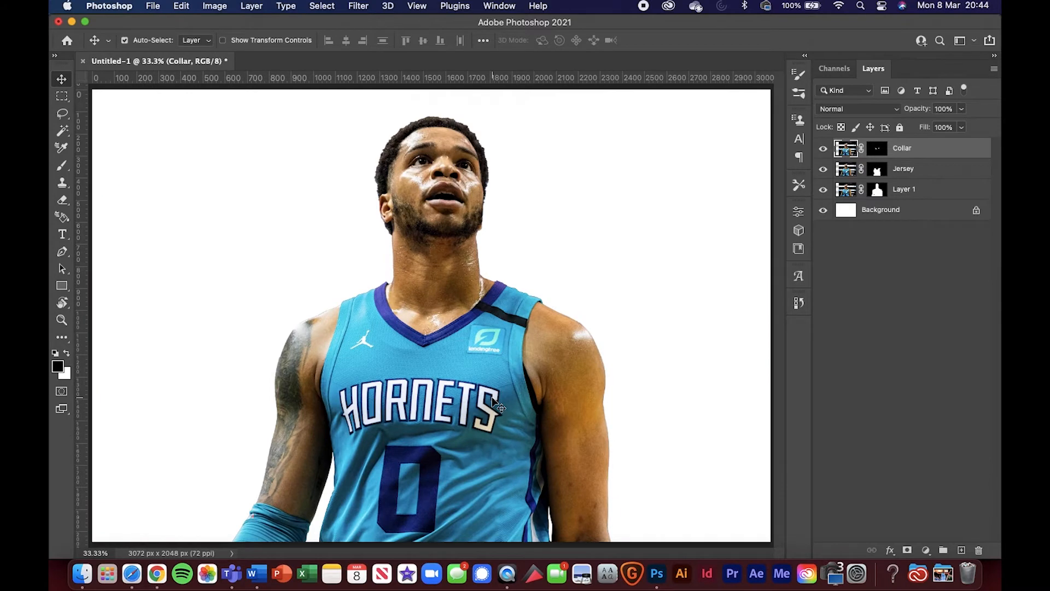
- Check the Jersey and Collar cutouts by temporarily hiding Layer 1 and the Jersey layer, restoring both layers' visibility
key(super+equal)
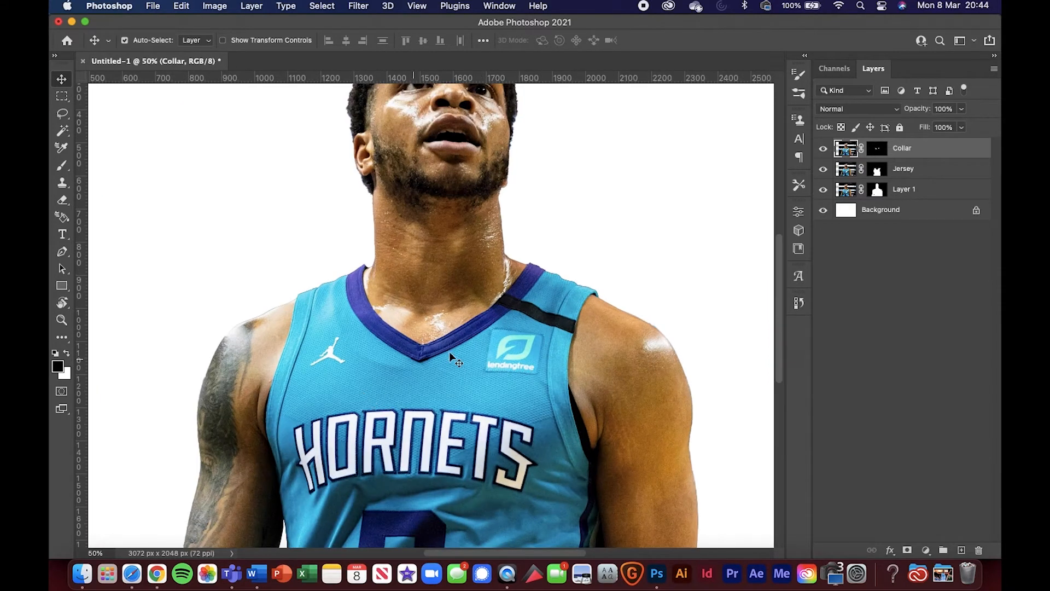
click(823, 190)
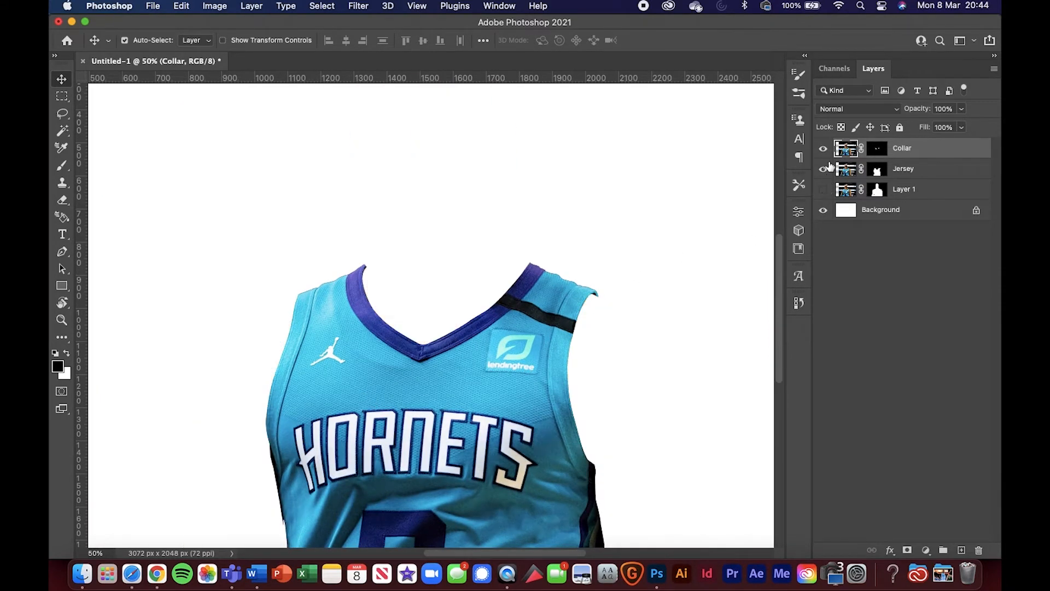
click(824, 169)
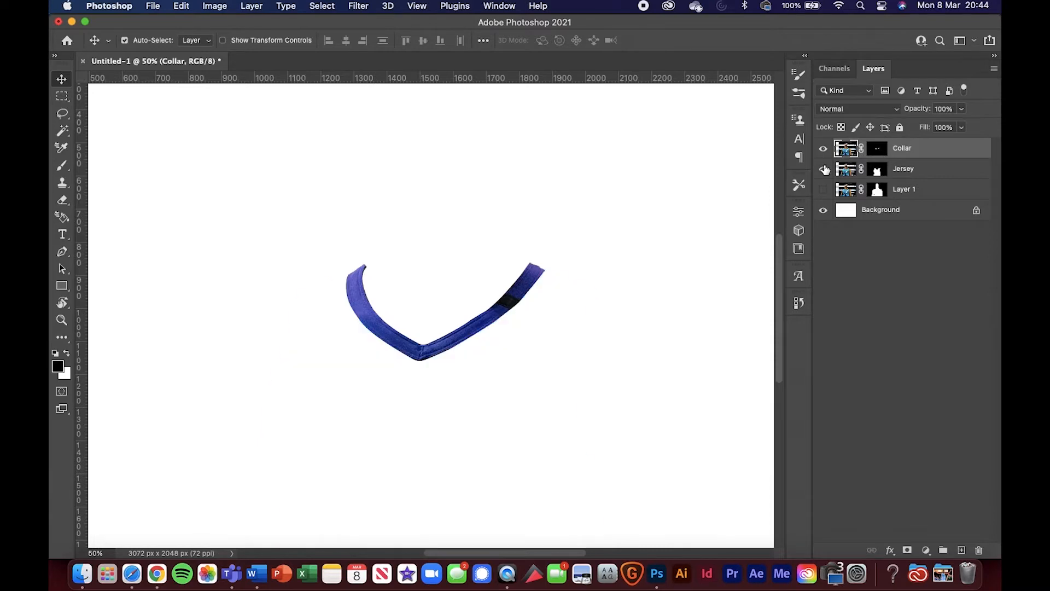
click(825, 170)
click(823, 189)
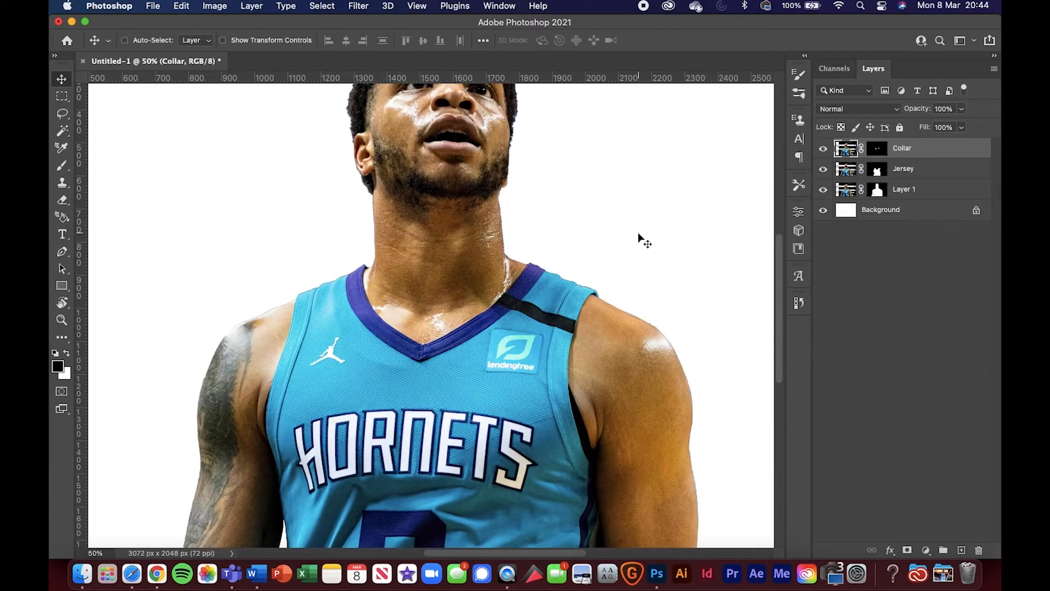
key(super+minus)
key(super+minus)
key(super+equal)
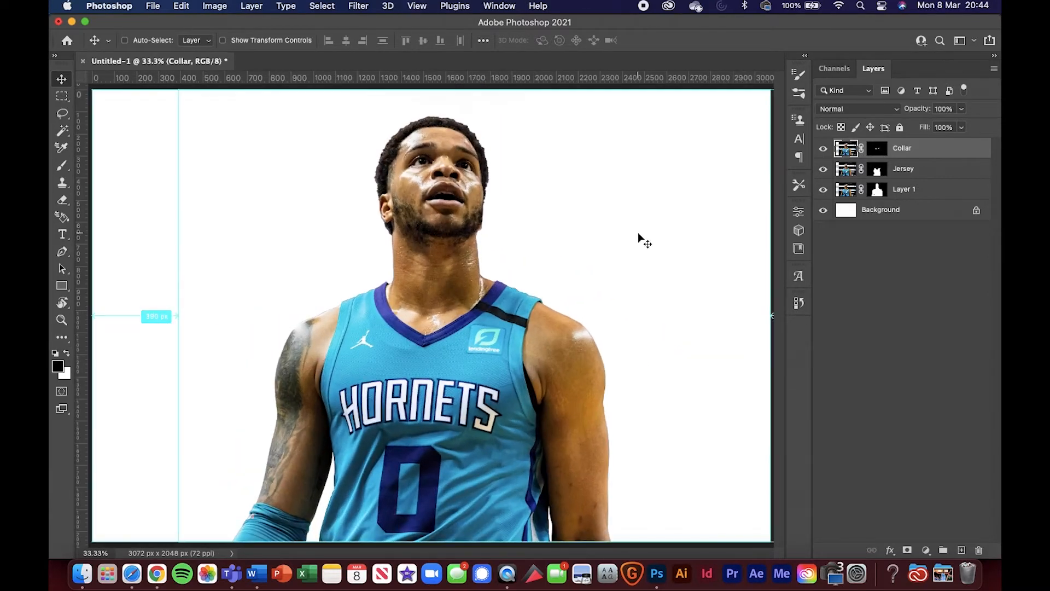
key(super+minus)
key(super+equal)
key(super+minus)
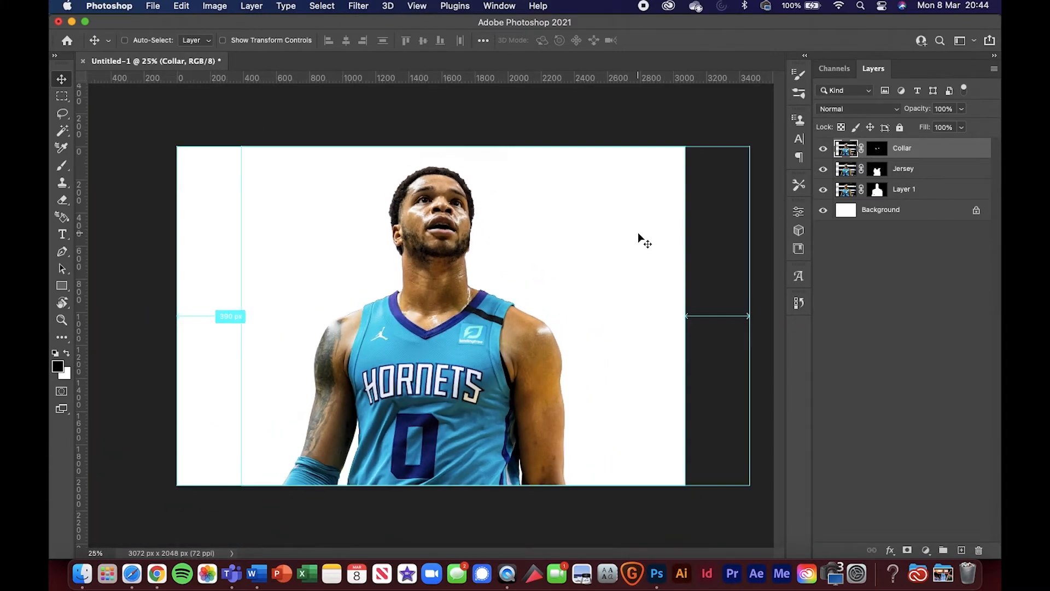
key(super+equal)
key(super+minus)
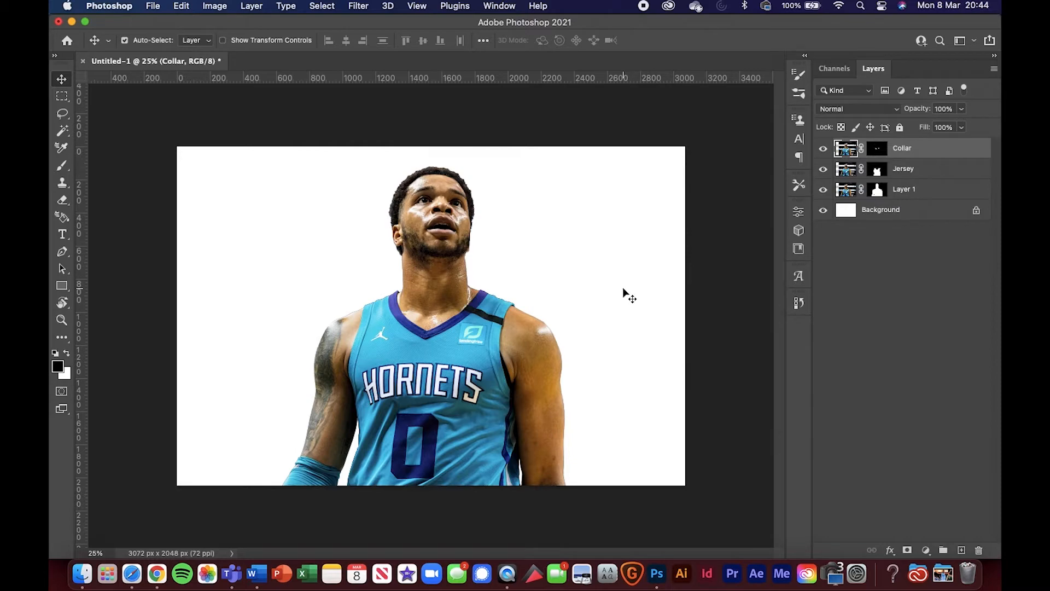
- Examine the jersey up close, including the collar, the HORNETS lettering, the number and the side trim
key(super+plus)
key(super+plus)
key(super+plus)
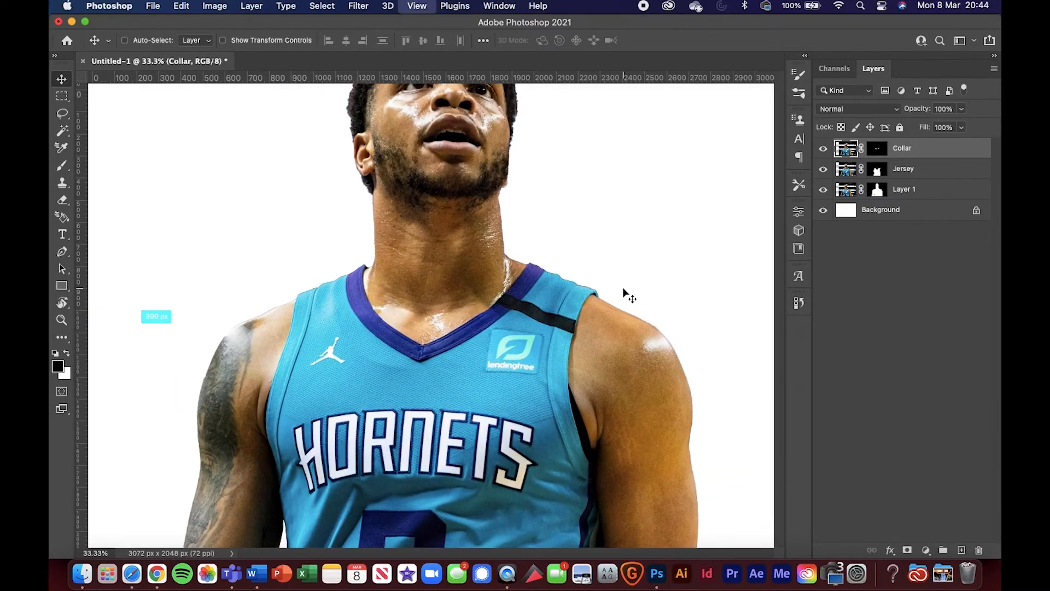
scroll(525, 268, down, 3)
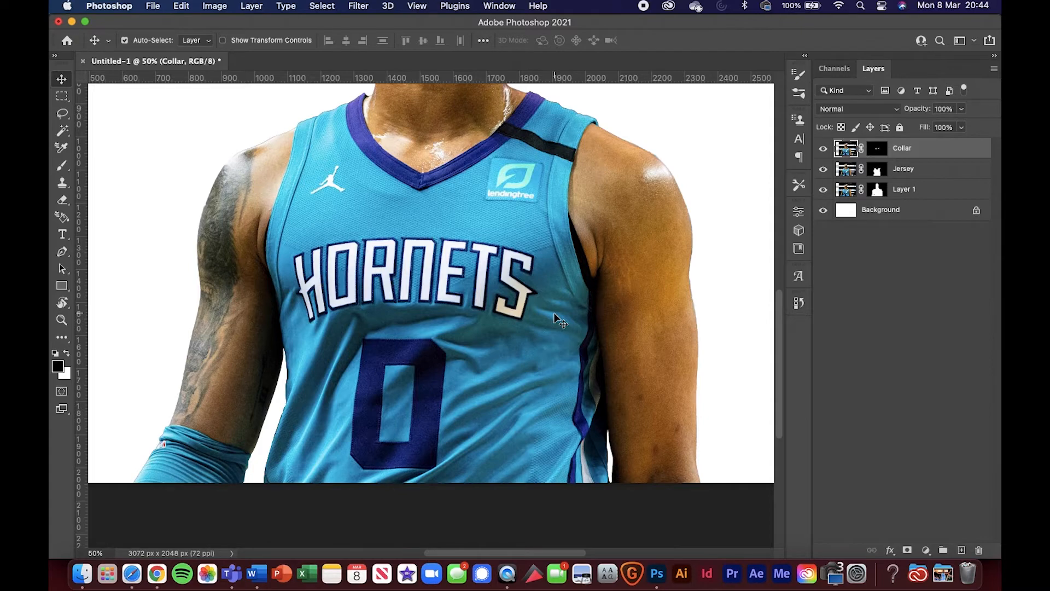
key(super+equal)
key(super+equal)
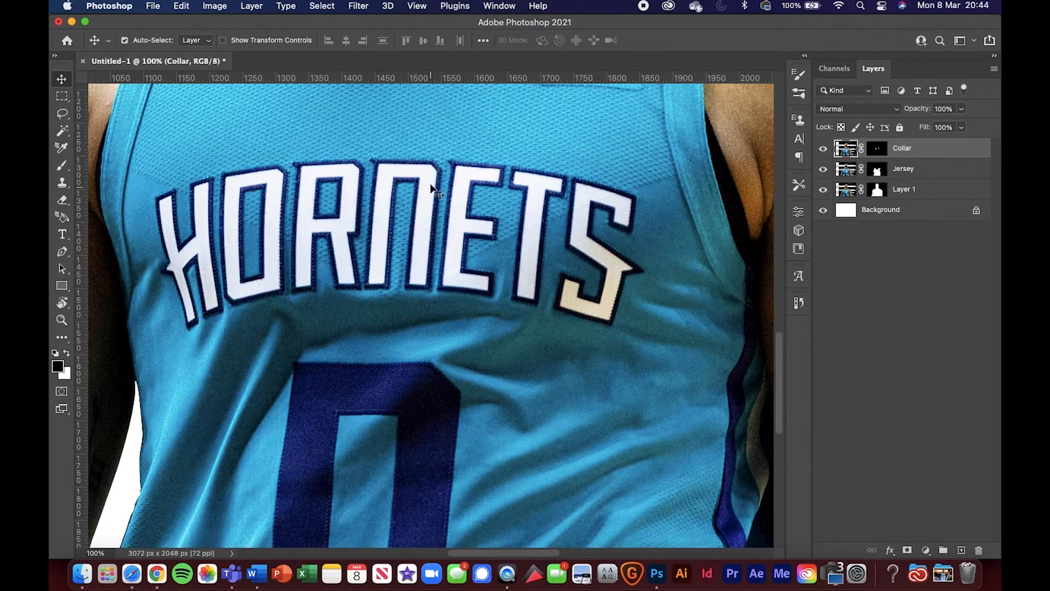
scroll(383, 274, down, 5)
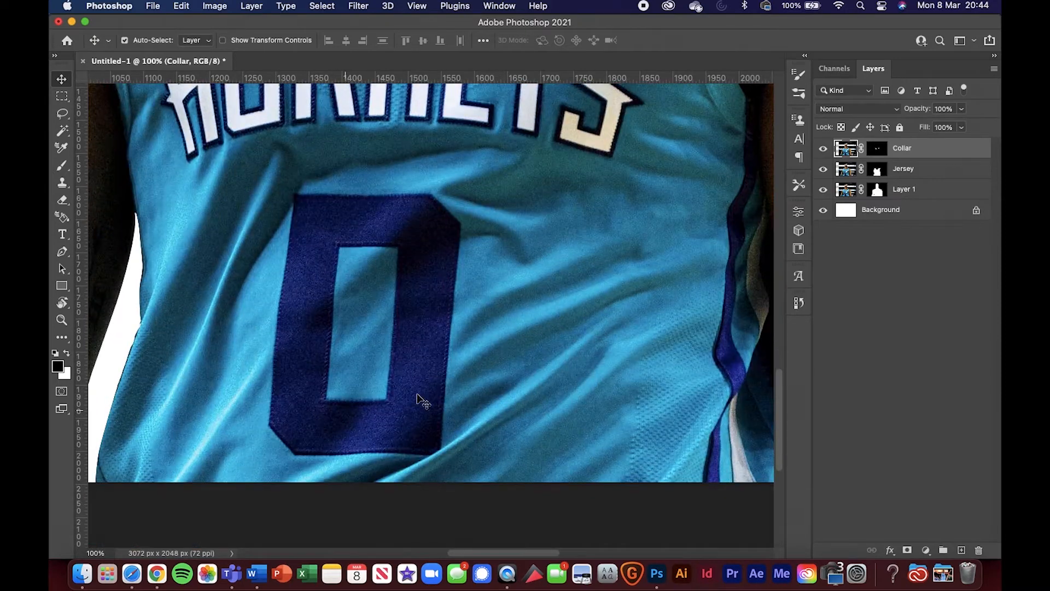
scroll(588, 363, right, 8)
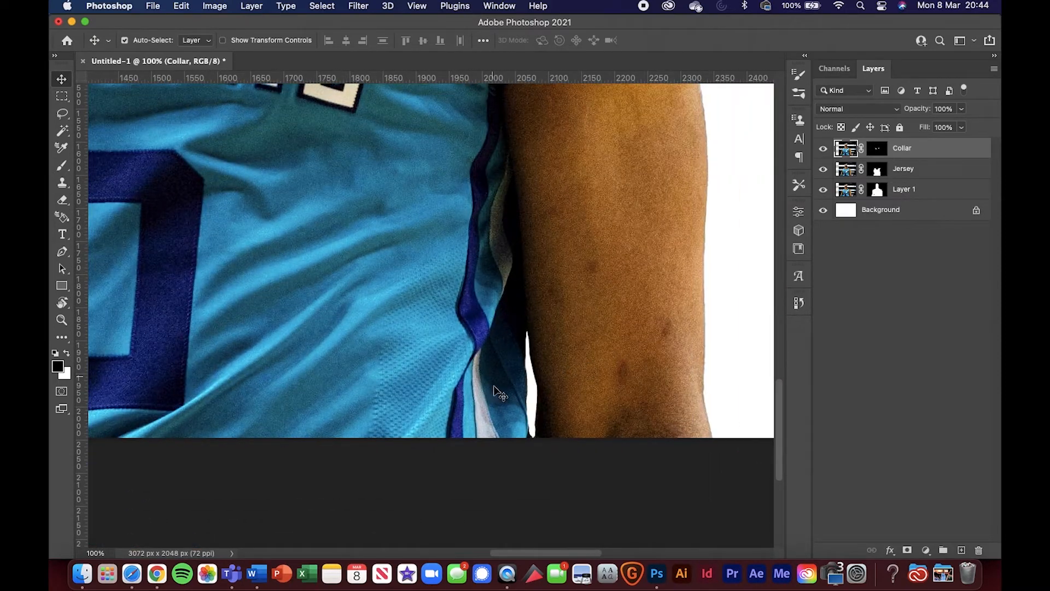
scroll(498, 378, up, 6)
scroll(500, 394, left, 3)
key(super+0)
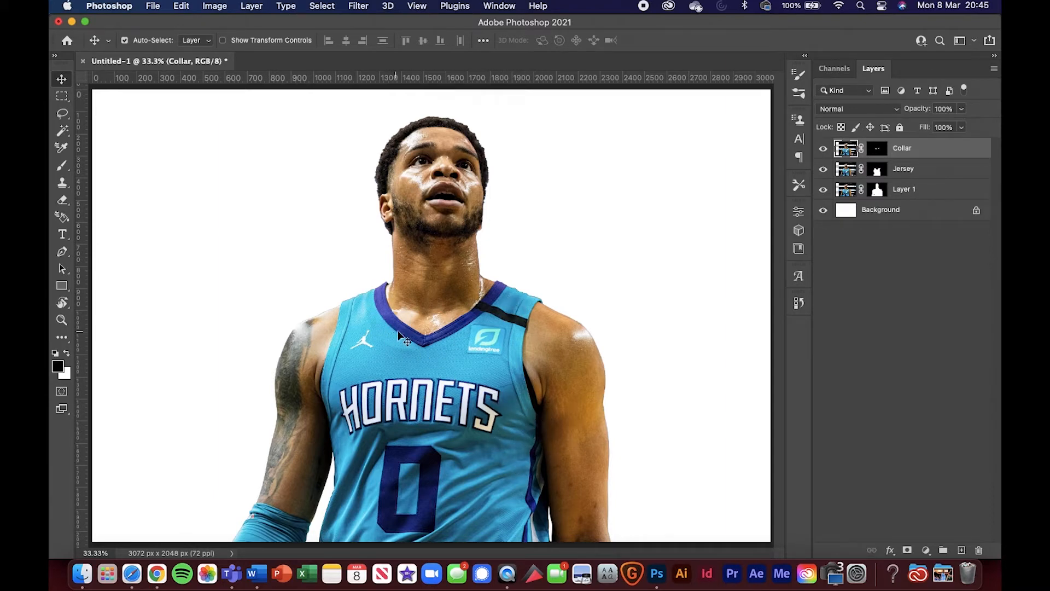
- Add a black (000000) Solid Color fill layer above the Collar layer
key(super+minus)
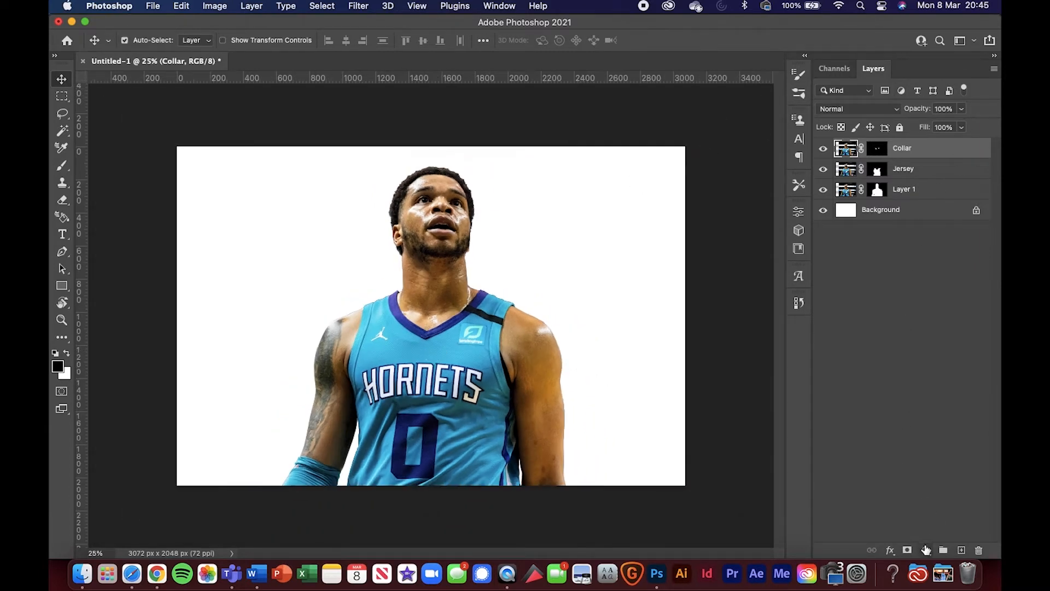
click(926, 550)
click(886, 333)
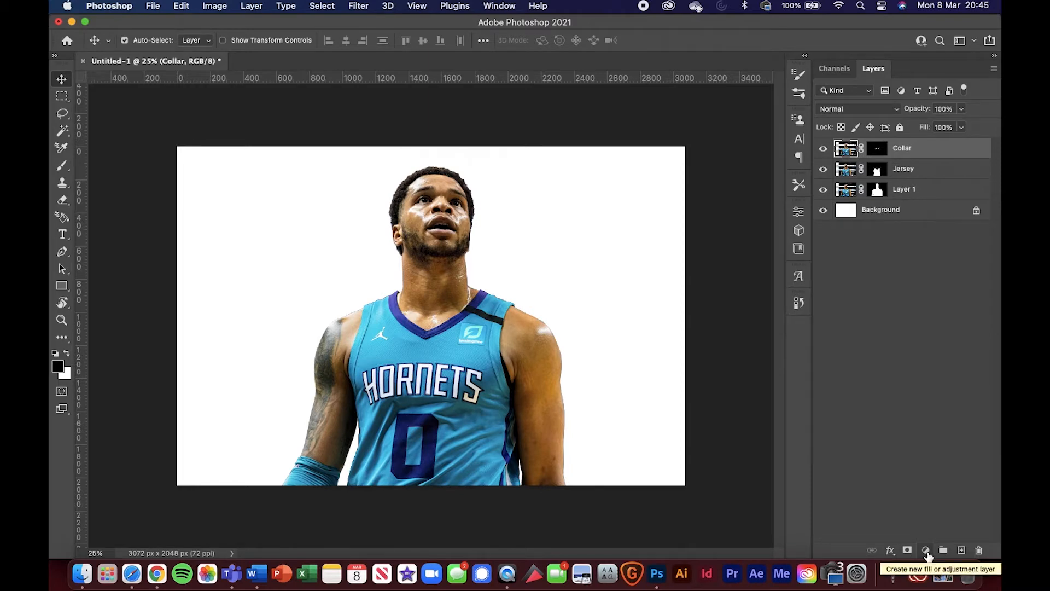
click(926, 551)
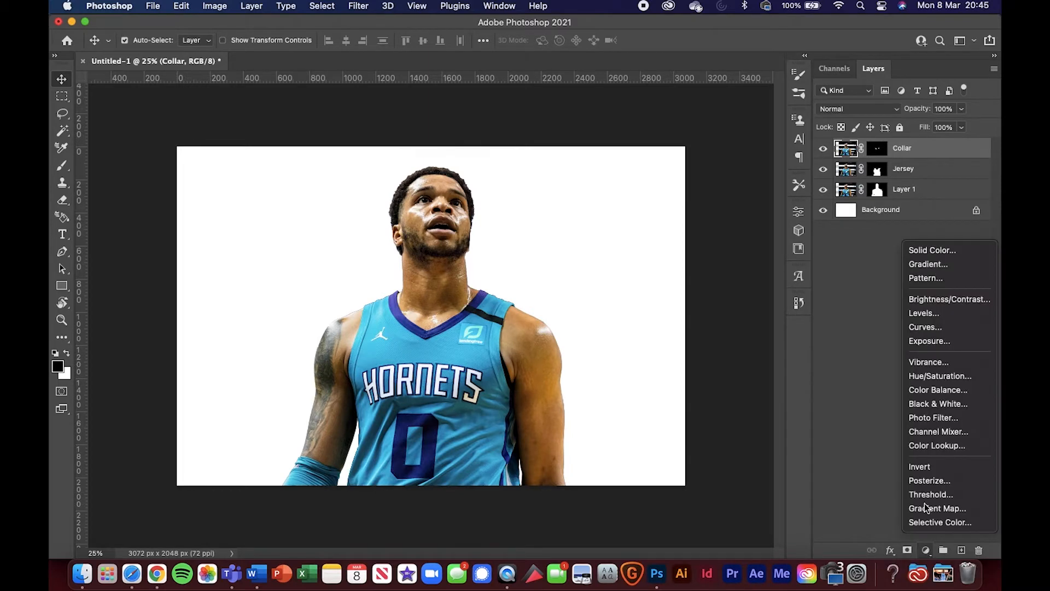
click(922, 253)
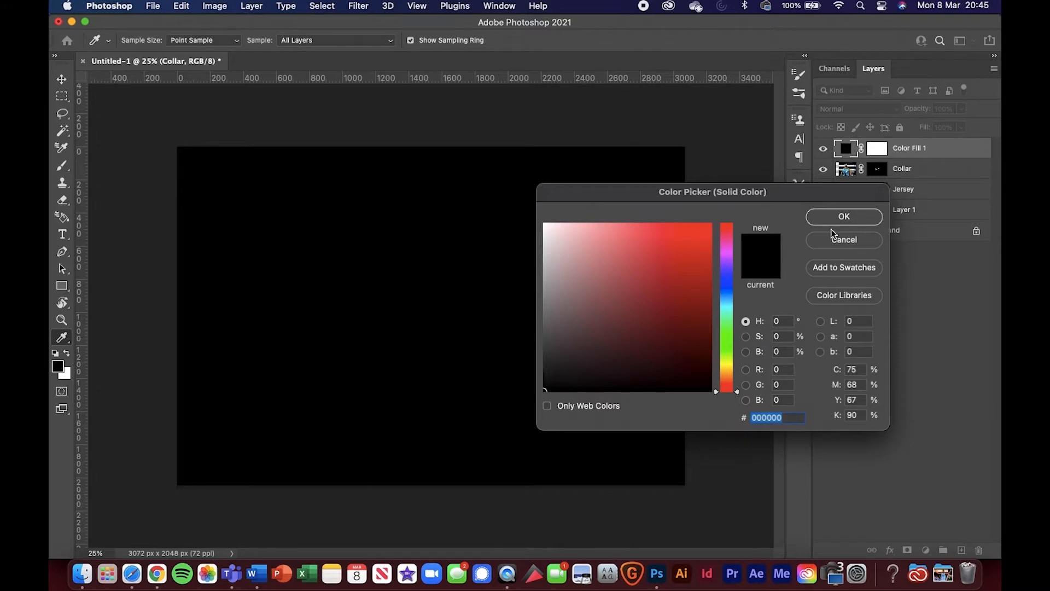
click(844, 218)
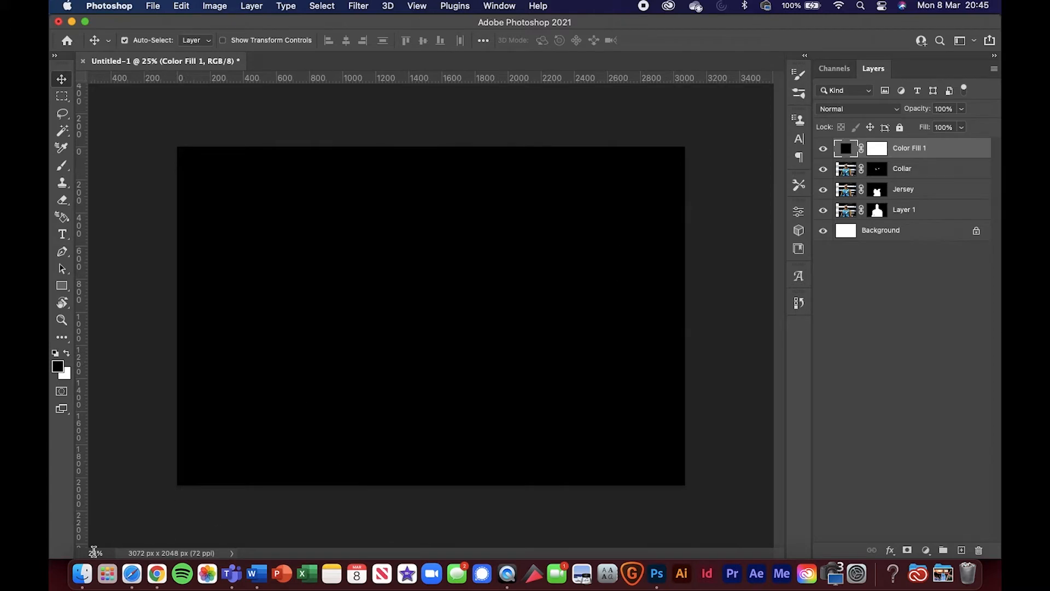
- Switch to Safari and look through the Memphis Grizzlies primary and retro logo color codes on the Team Color Codes page
click(132, 557)
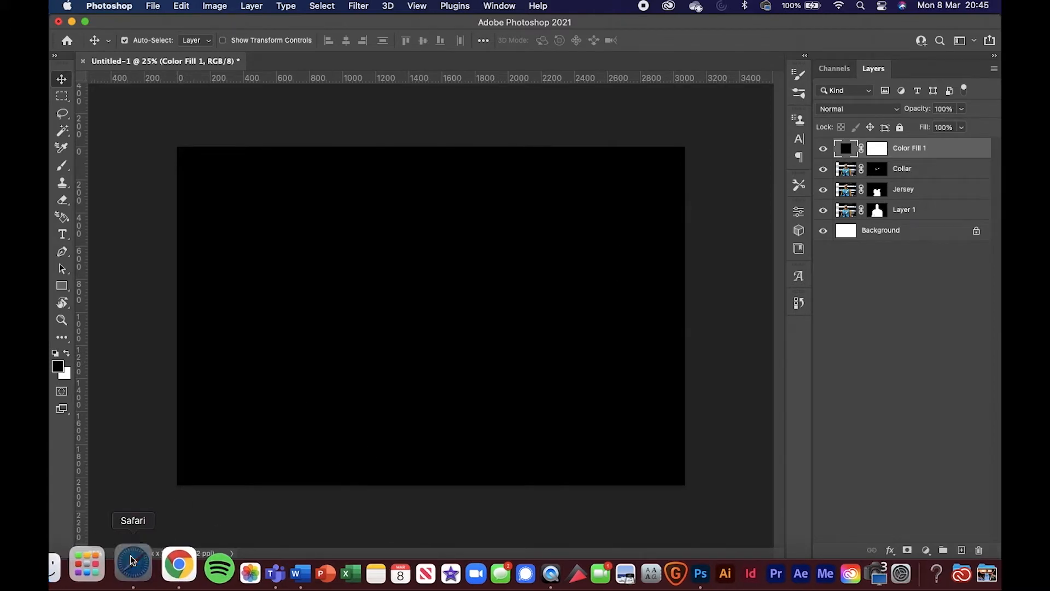
scroll(268, 326, down, 1)
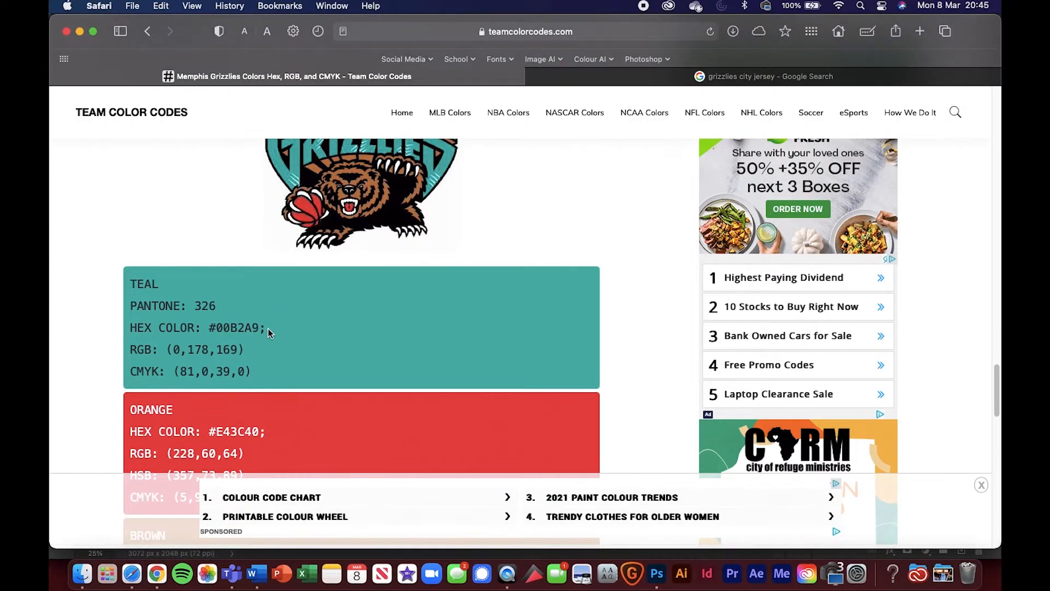
scroll(268, 332, down, 1)
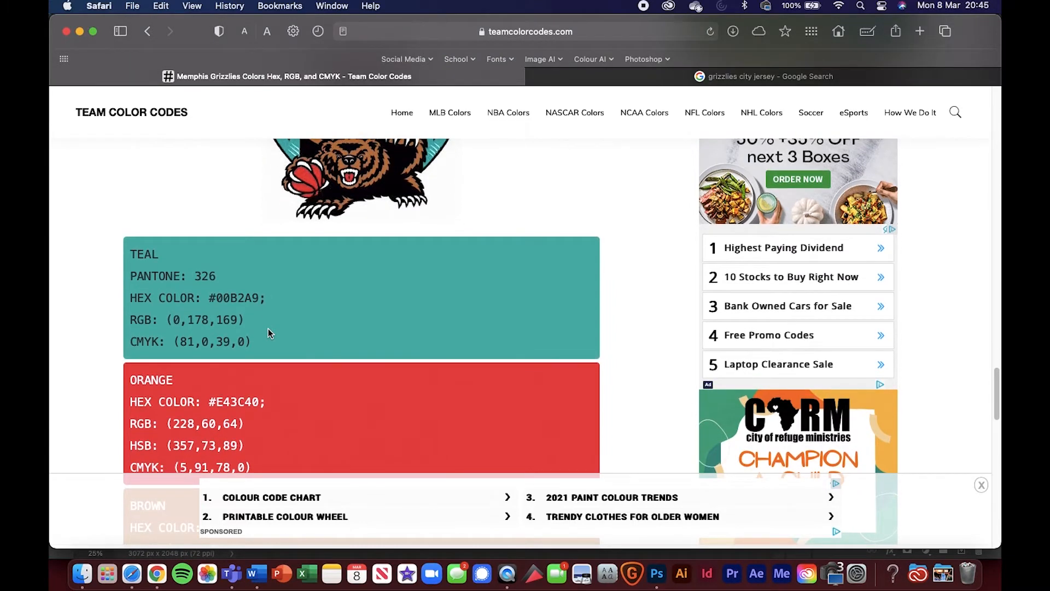
scroll(268, 328, up, 10)
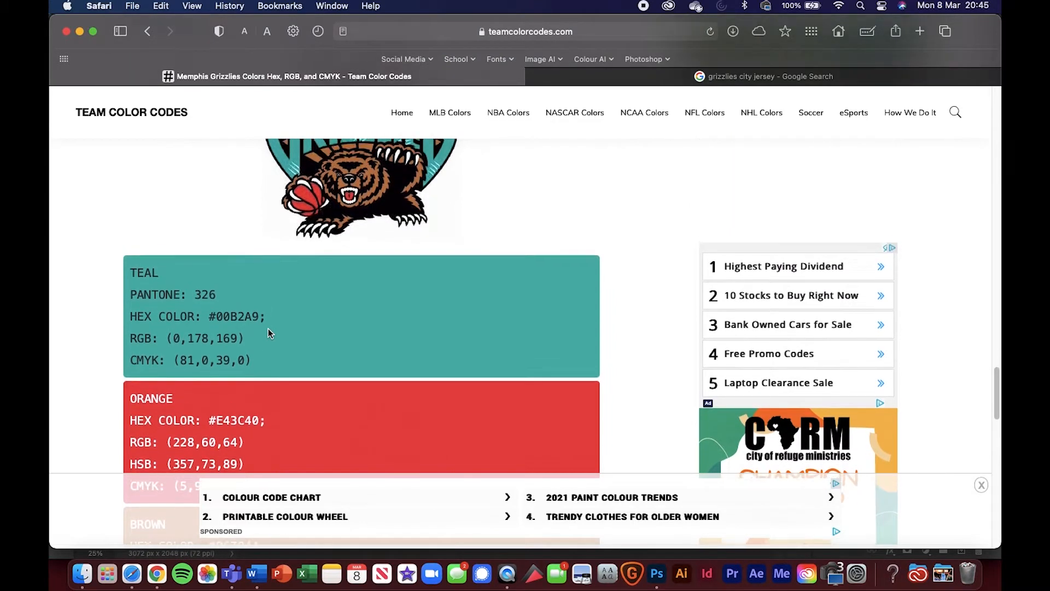
scroll(269, 335, up, 5)
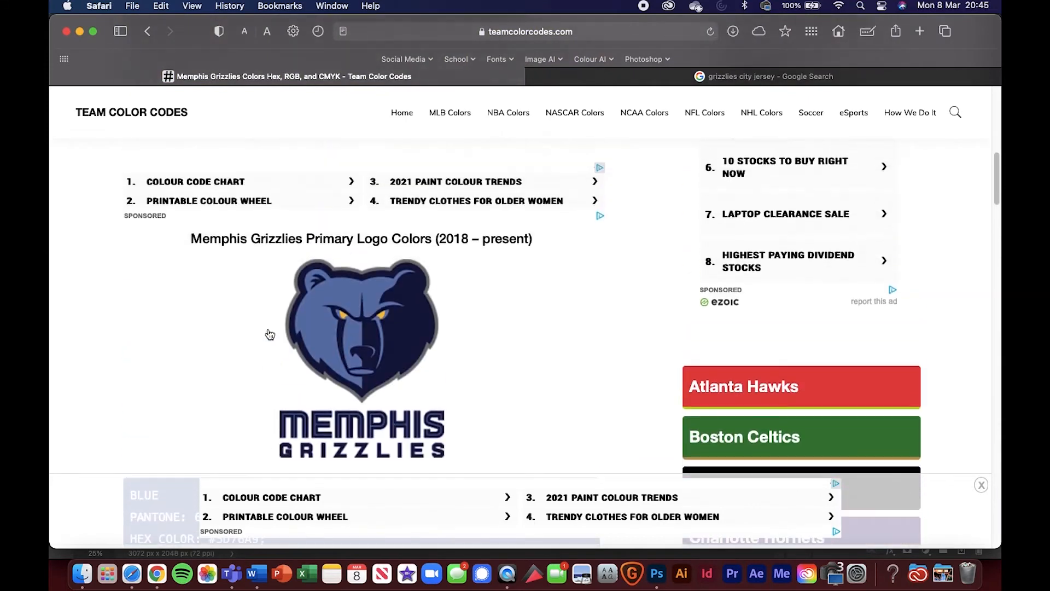
scroll(418, 271, up, 5)
scroll(418, 272, up, 3)
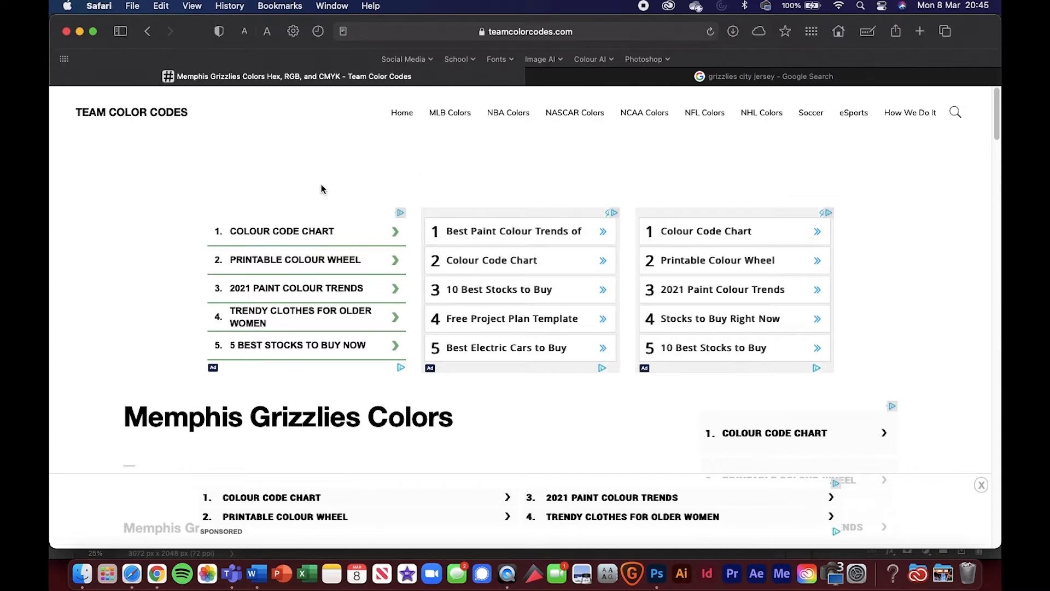
scroll(321, 189, down, 10)
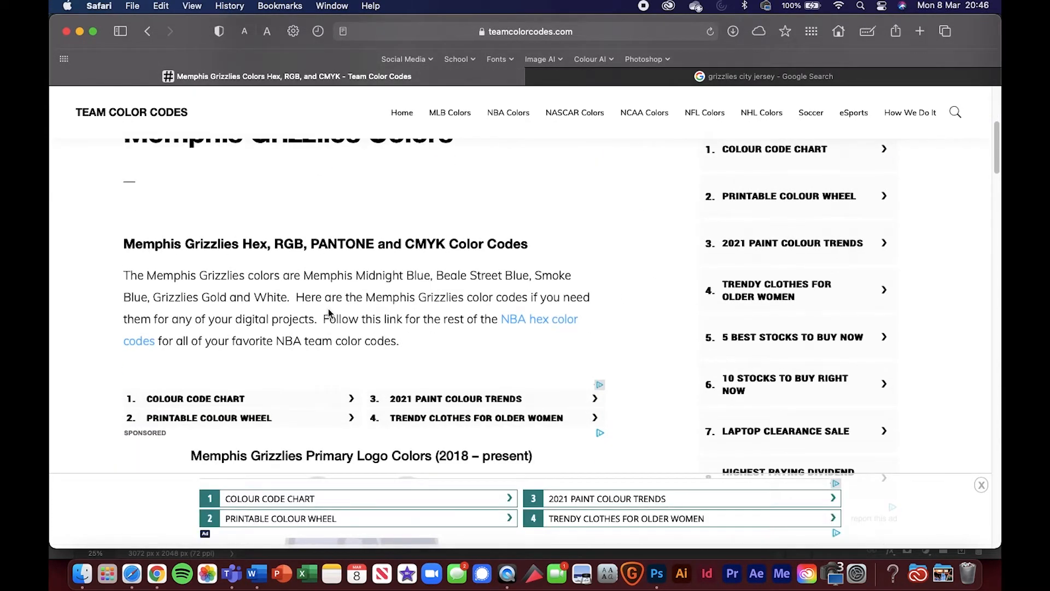
scroll(329, 312, down, 3)
scroll(329, 310, down, 2)
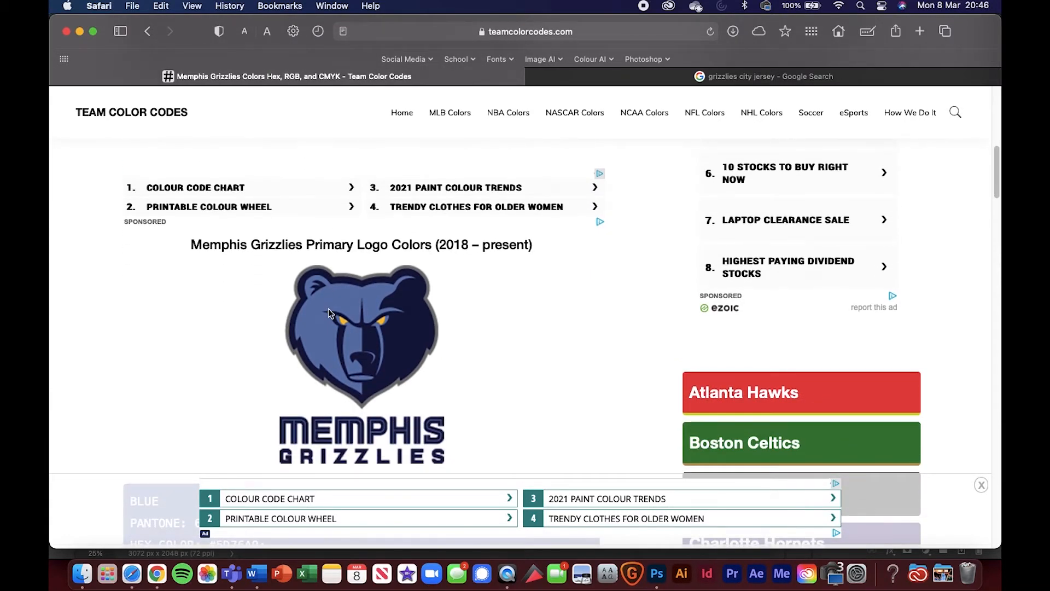
scroll(328, 312, down, 13)
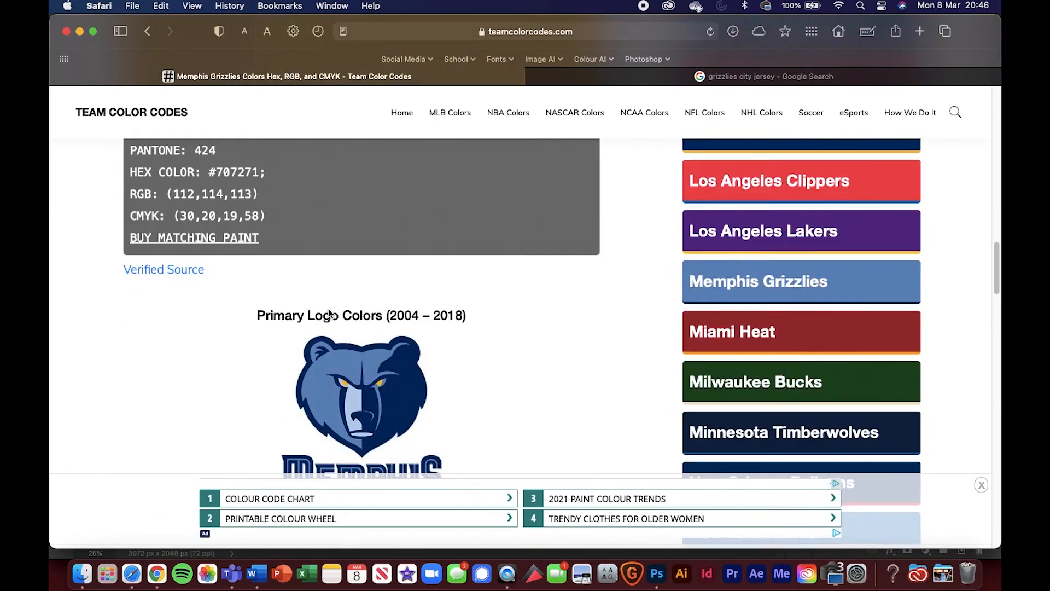
scroll(329, 311, down, 3)
scroll(328, 311, up, 15)
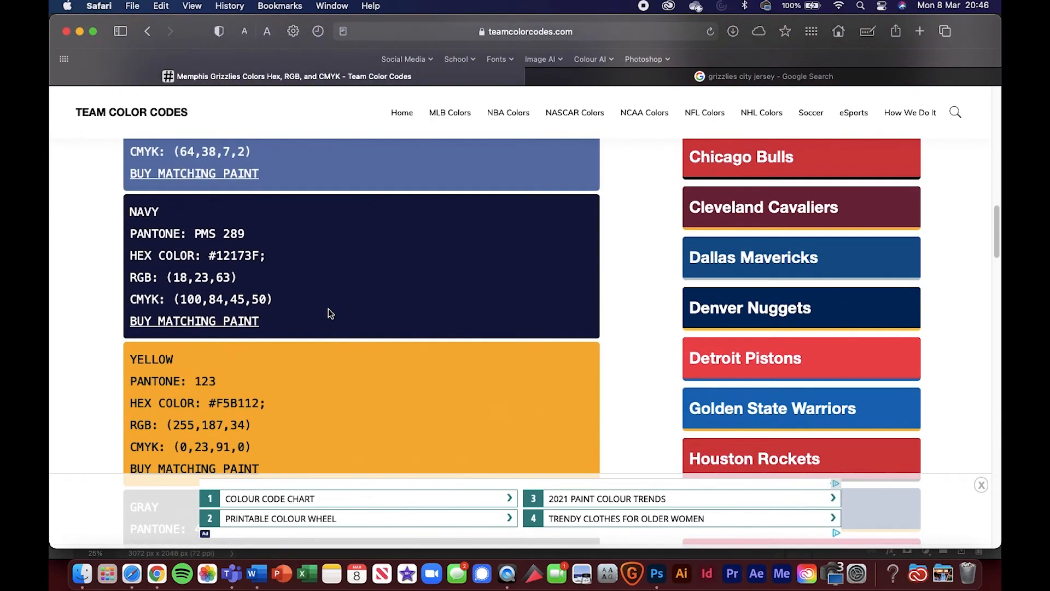
scroll(328, 312, up, 9)
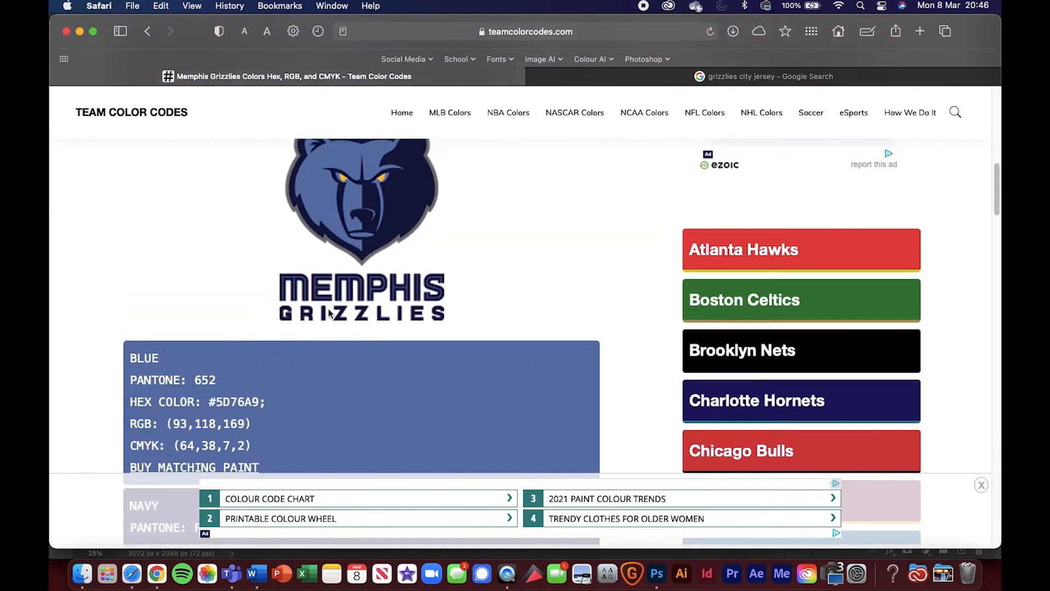
scroll(328, 311, down, 15)
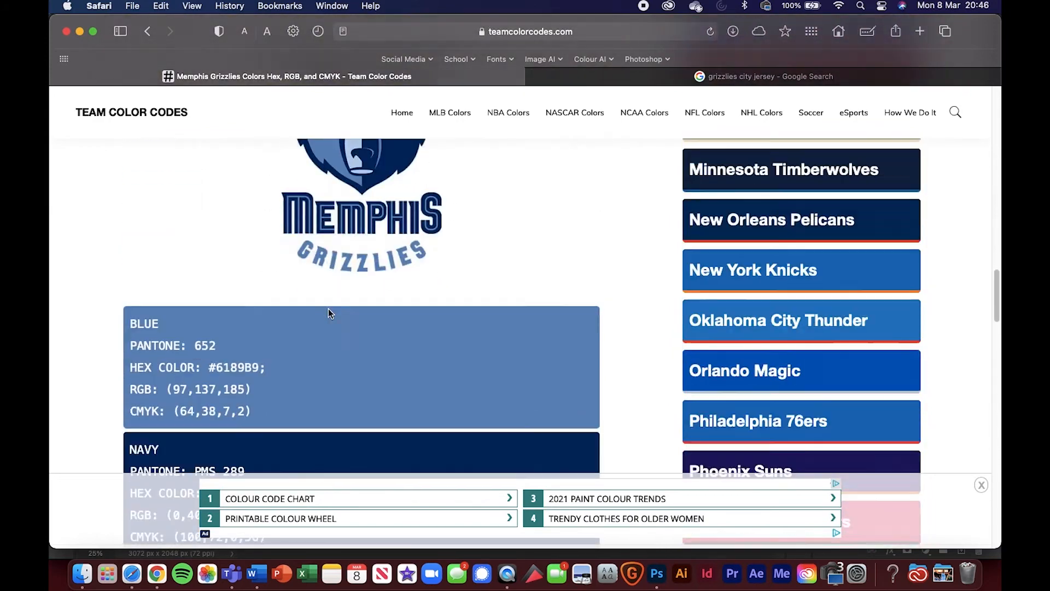
- Copy the teal hex code 00B2A9 from the Grizzlies' Retro Logo Colors section
scroll(328, 311, down, 15)
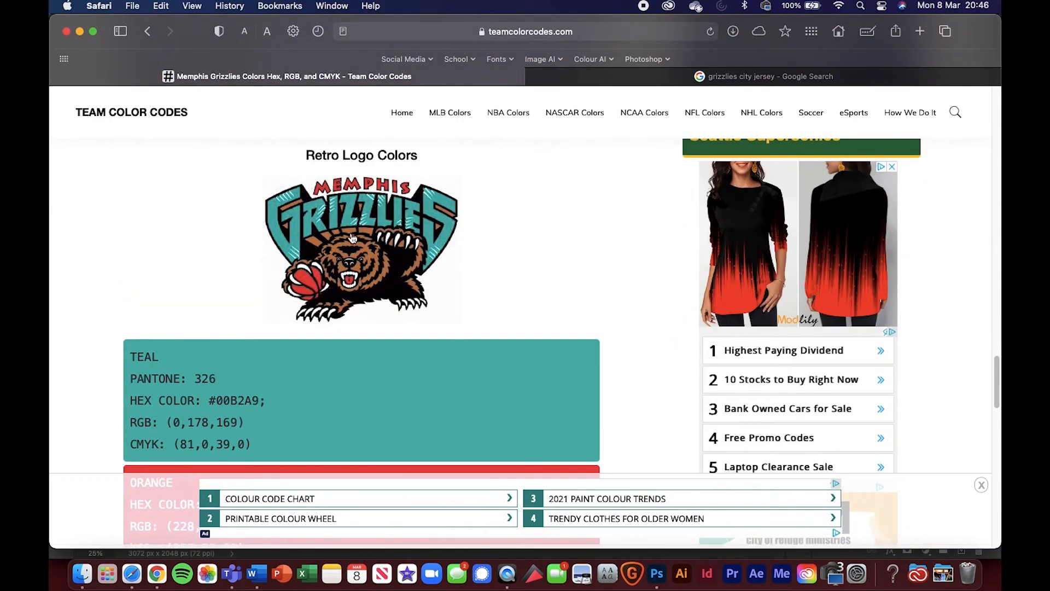
scroll(353, 238, down, 5)
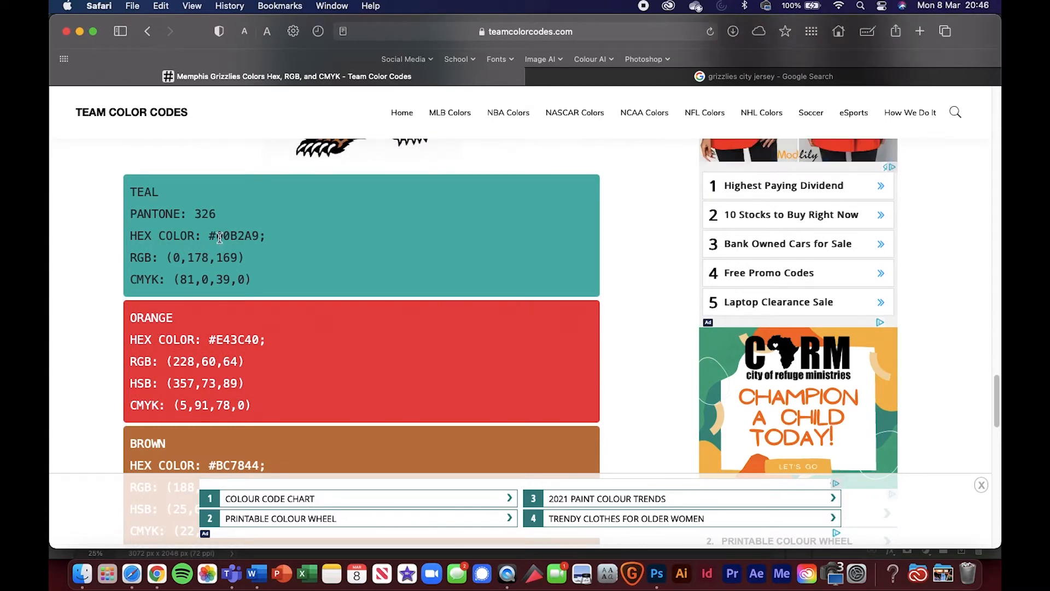
drag(229, 235, 257, 237)
key(super+c)
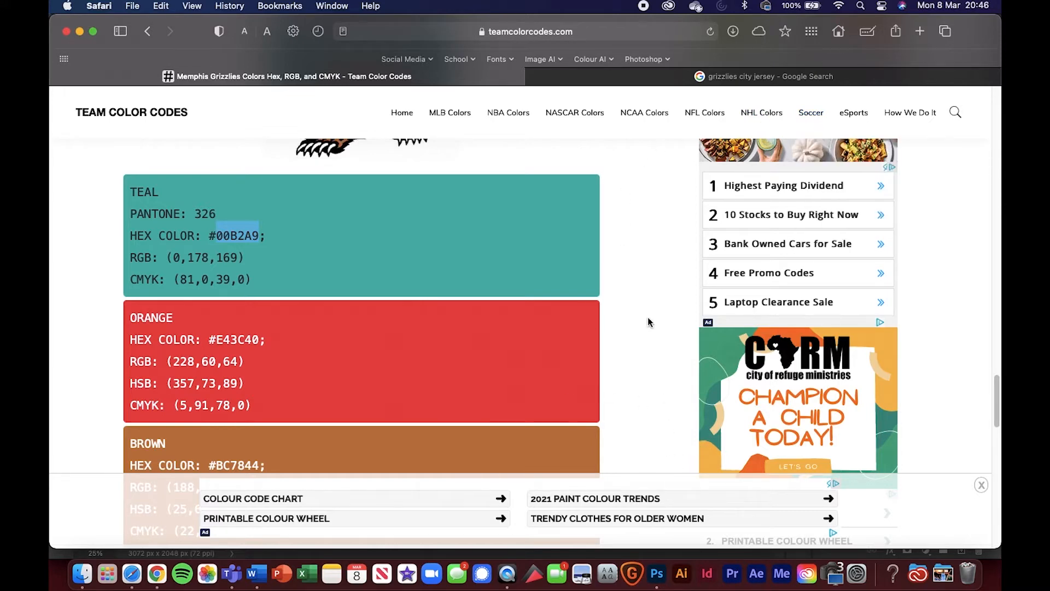
- Switch to Photoshop and set the Color Fill 1 layer's color to the copied teal 00B2A9
click(656, 571)
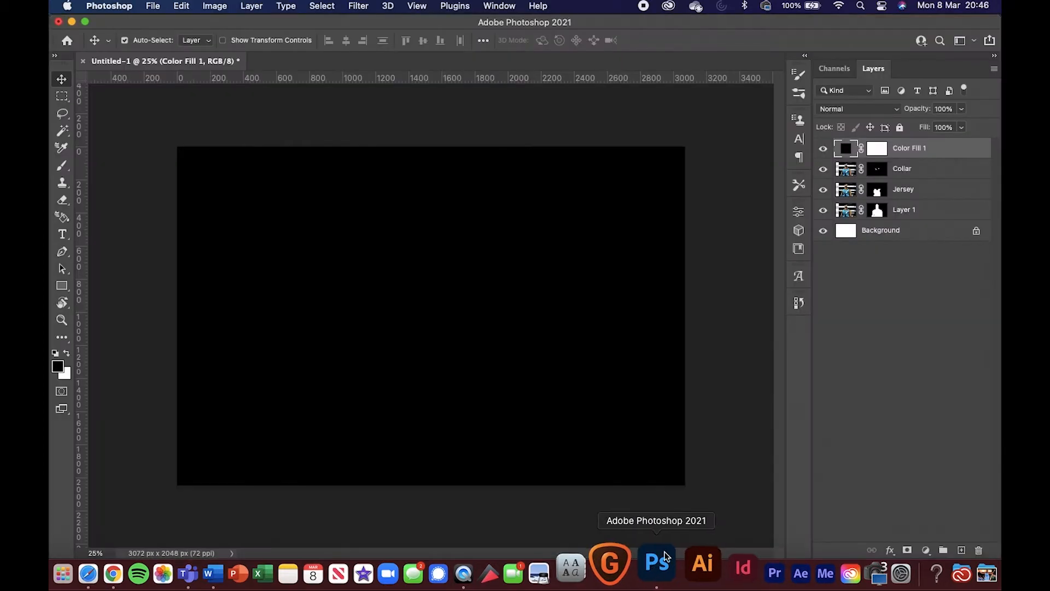
double_click(845, 151)
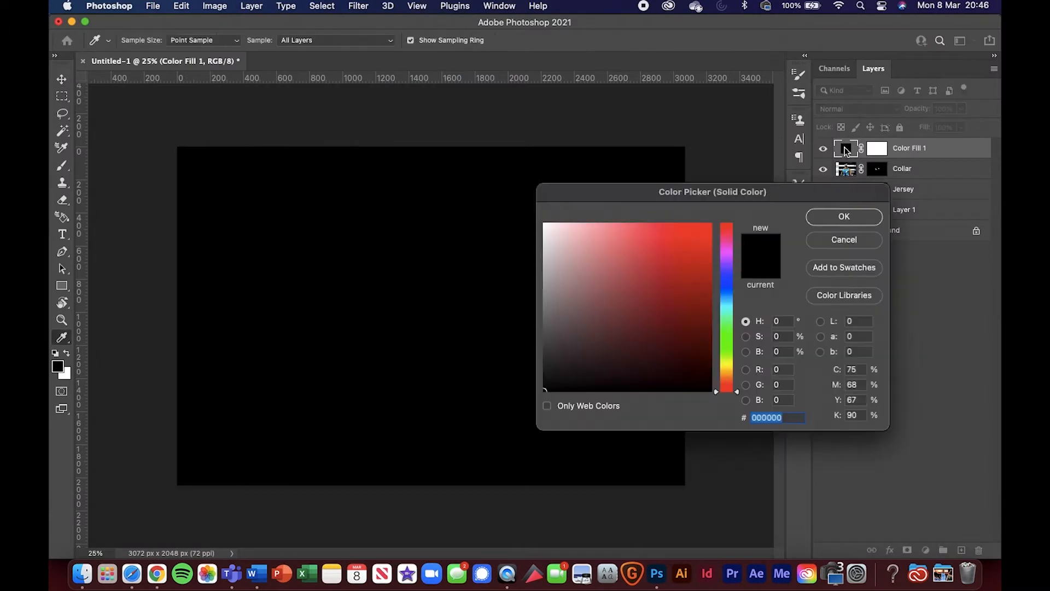
click(854, 240)
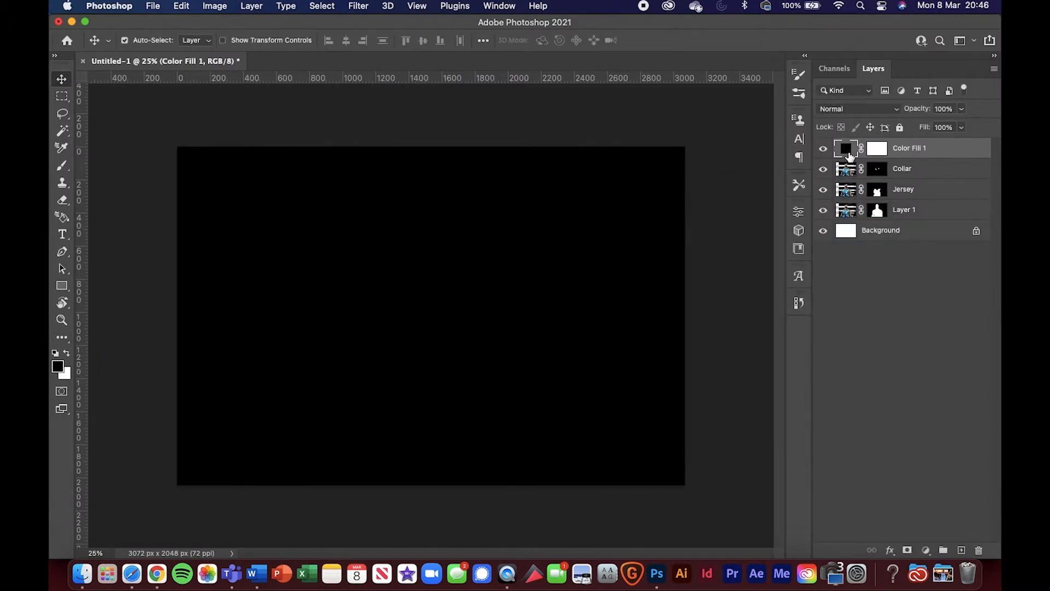
double_click(847, 150)
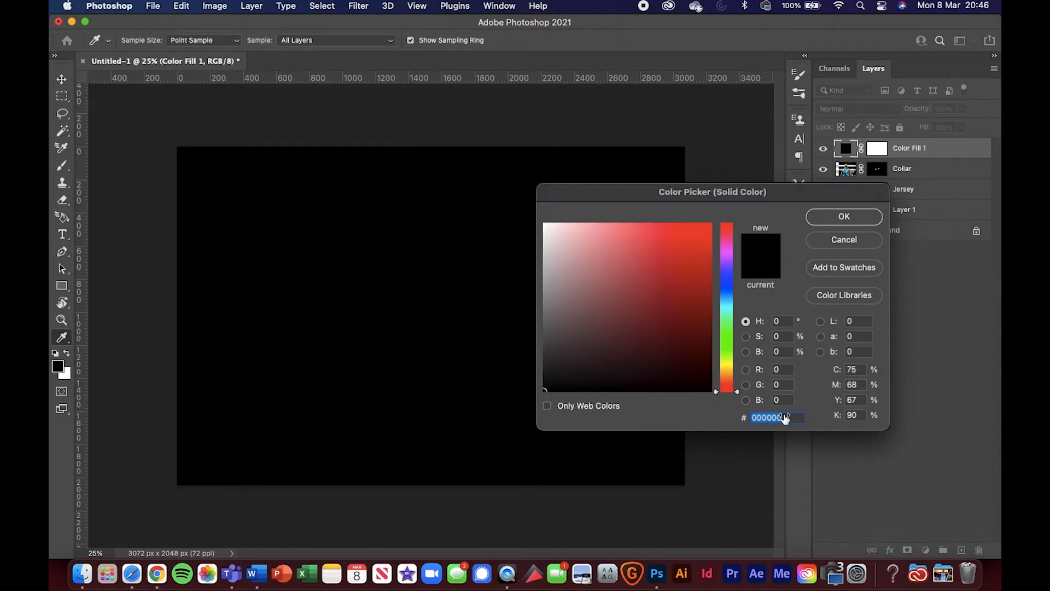
key(super+v)
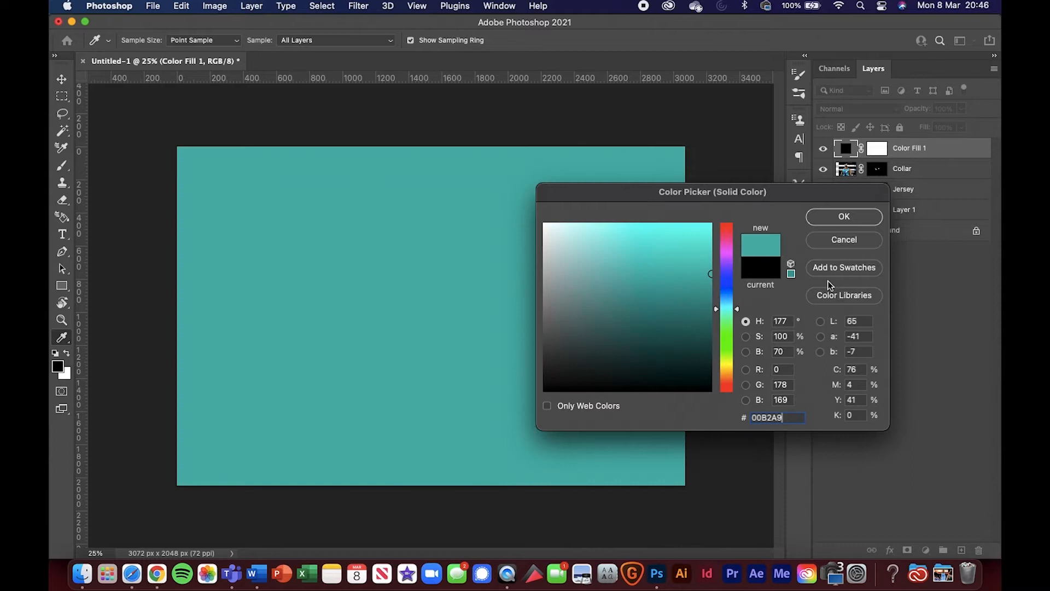
click(840, 218)
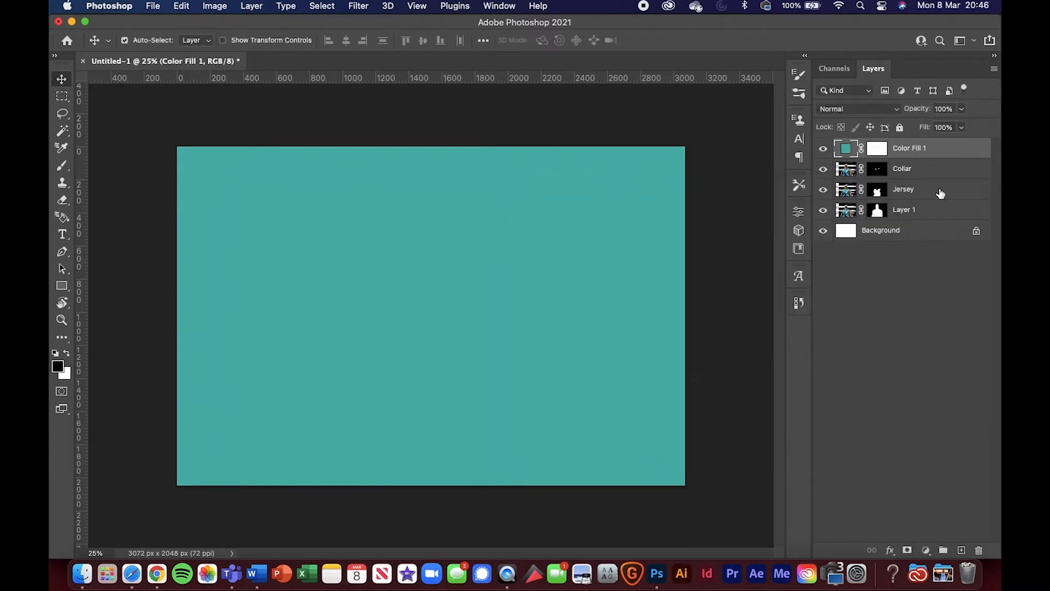
- Move the teal Color Fill 1 layer below the Collar layer and clip it to the Jersey layer
drag(952, 154, 937, 189)
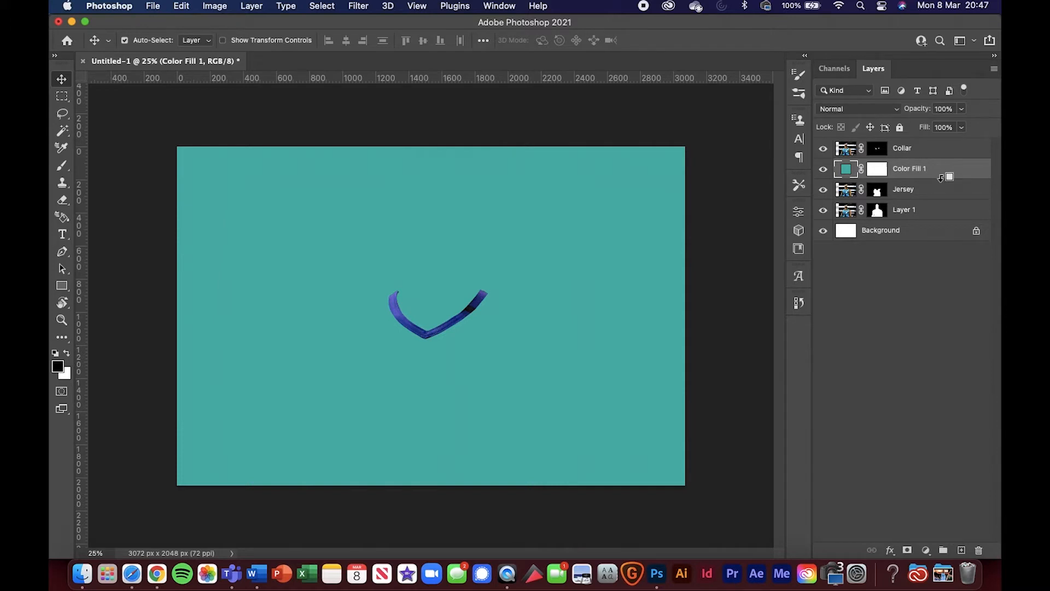
alt+click(941, 178)
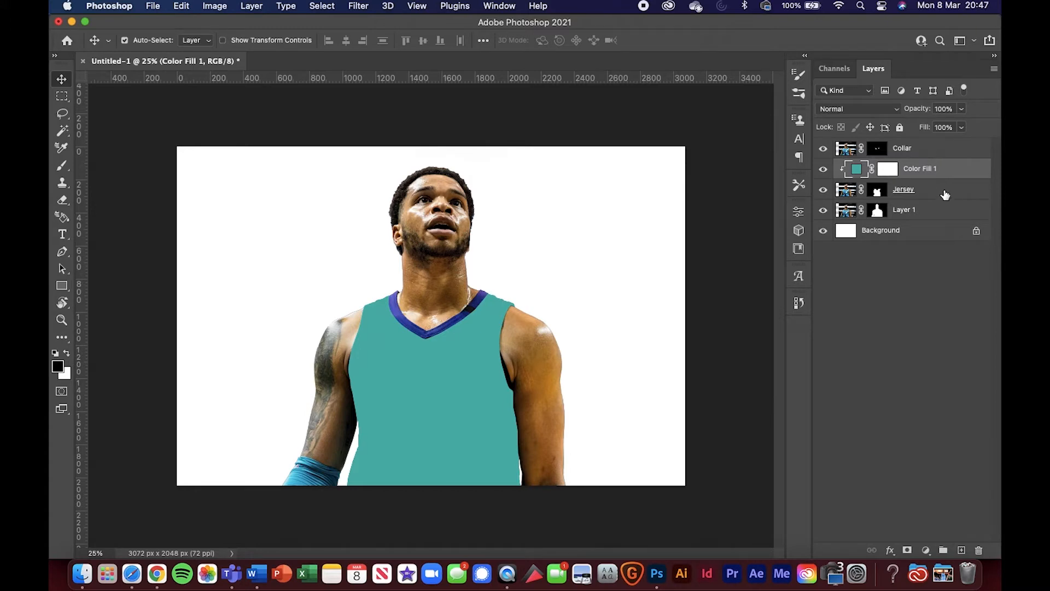
- Replace the Color Fill 1 mask with a copy of the Jersey layer's mask and release the clipping mask
click(945, 195)
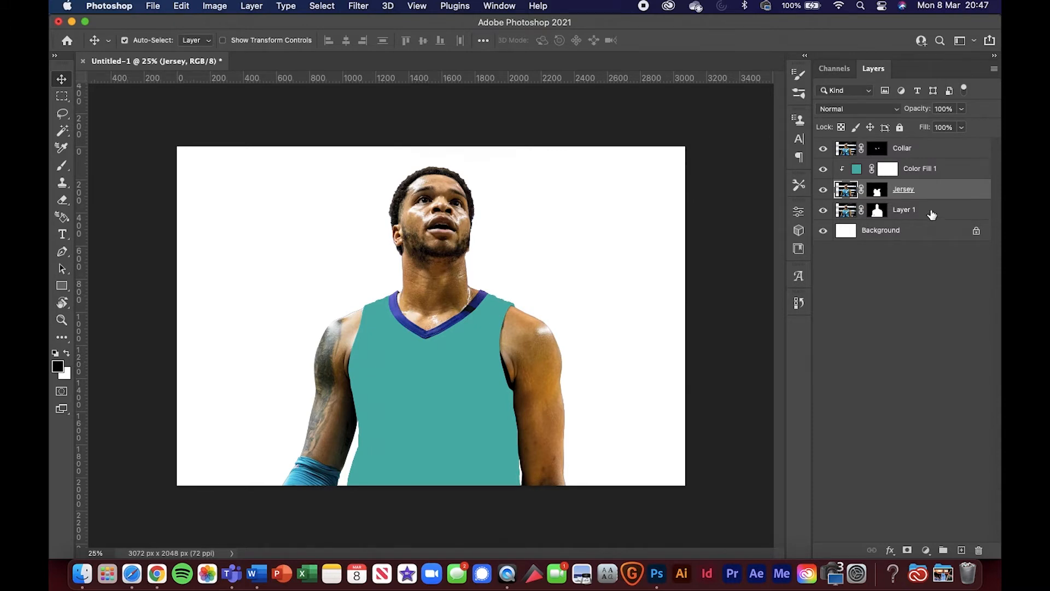
click(878, 193)
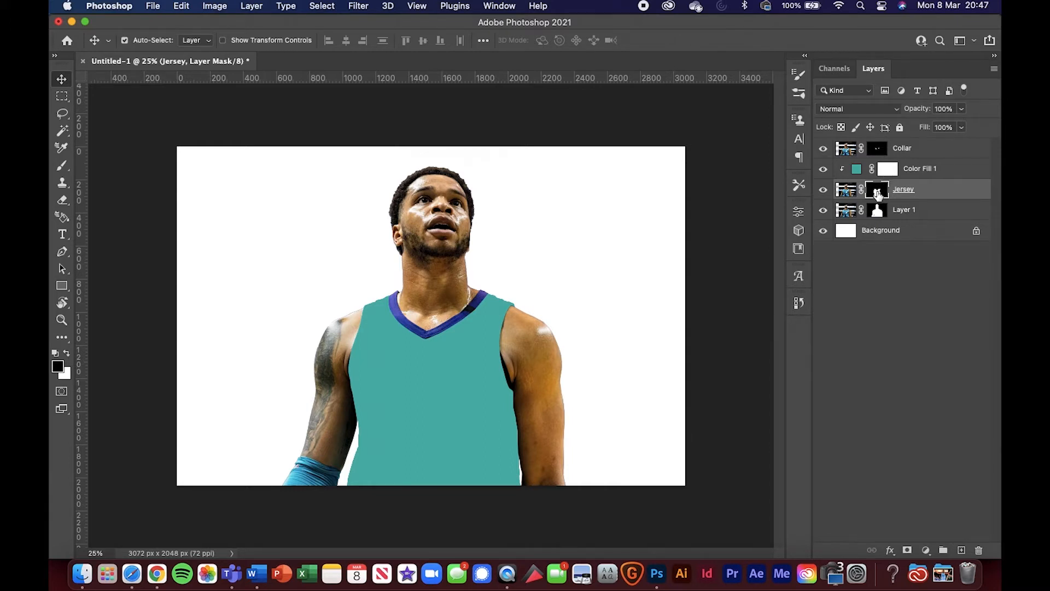
drag(878, 194, 891, 171)
drag(890, 172, 891, 171)
drag(936, 170, 947, 174)
alt+click(948, 174)
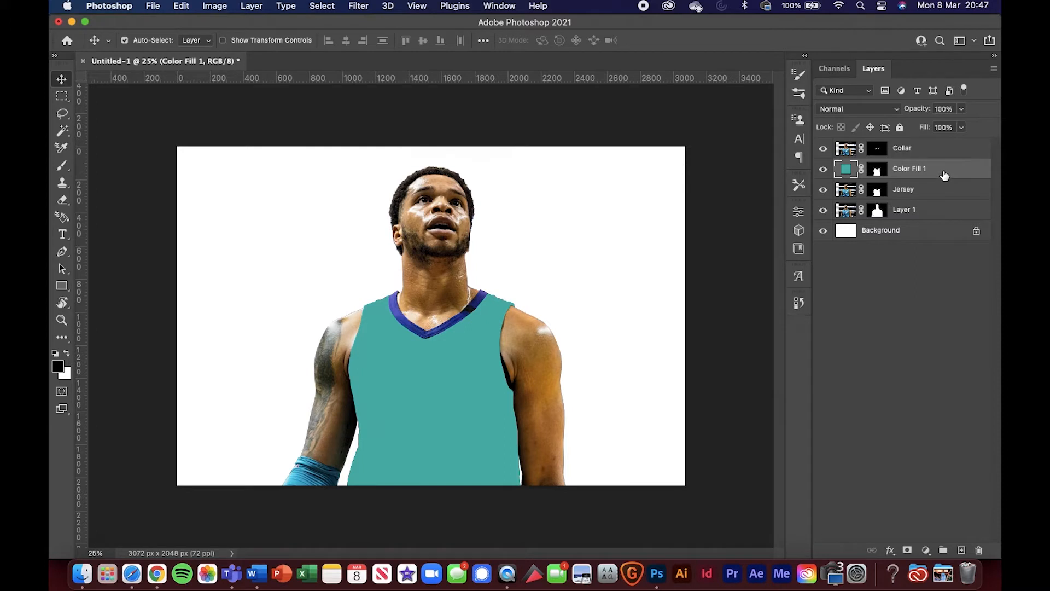
- Move the Color Fill 1 layer below the Jersey layer and hide the Jersey layer
mouse_move(940, 176)
mouse_down()
mouse_move(937, 197)
mouse_move(936, 170)
mouse_up()
drag(946, 175, 940, 204)
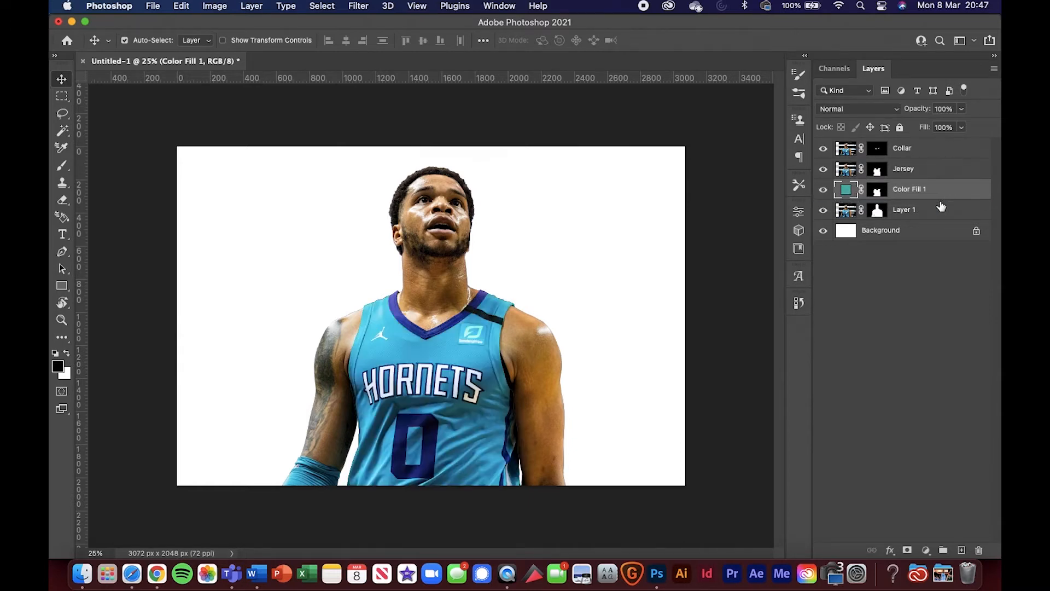
double_click(909, 189)
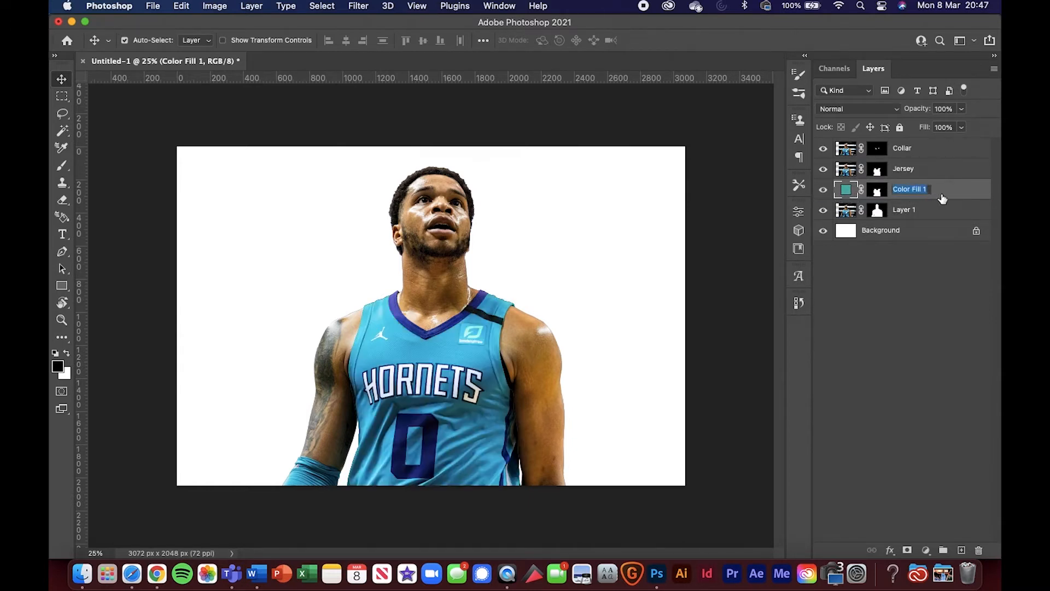
click(937, 176)
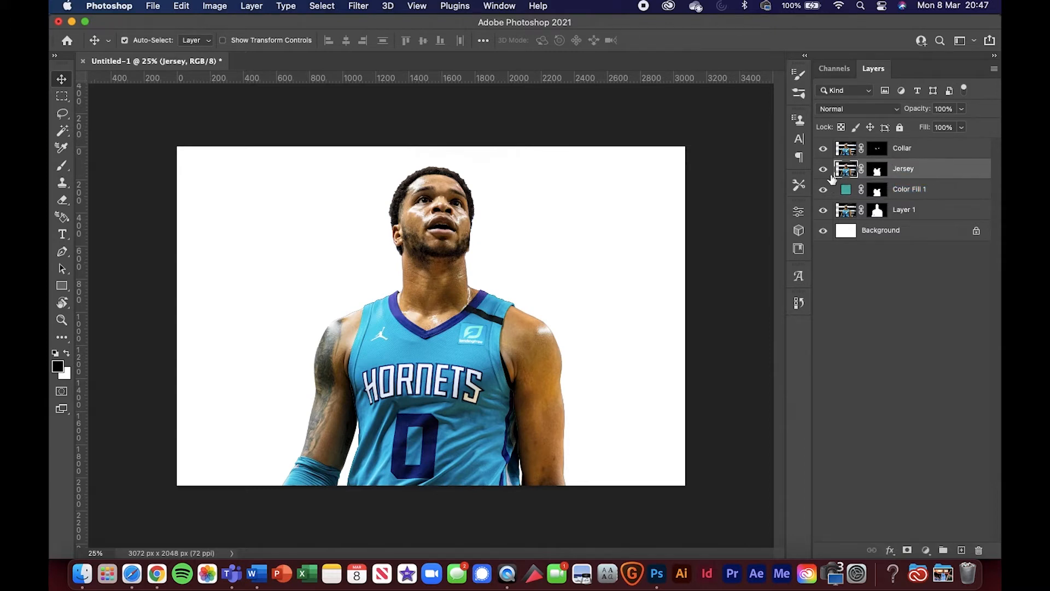
click(824, 170)
- Rename the teal fill layer as "Jersey color fill"
double_click(908, 191)
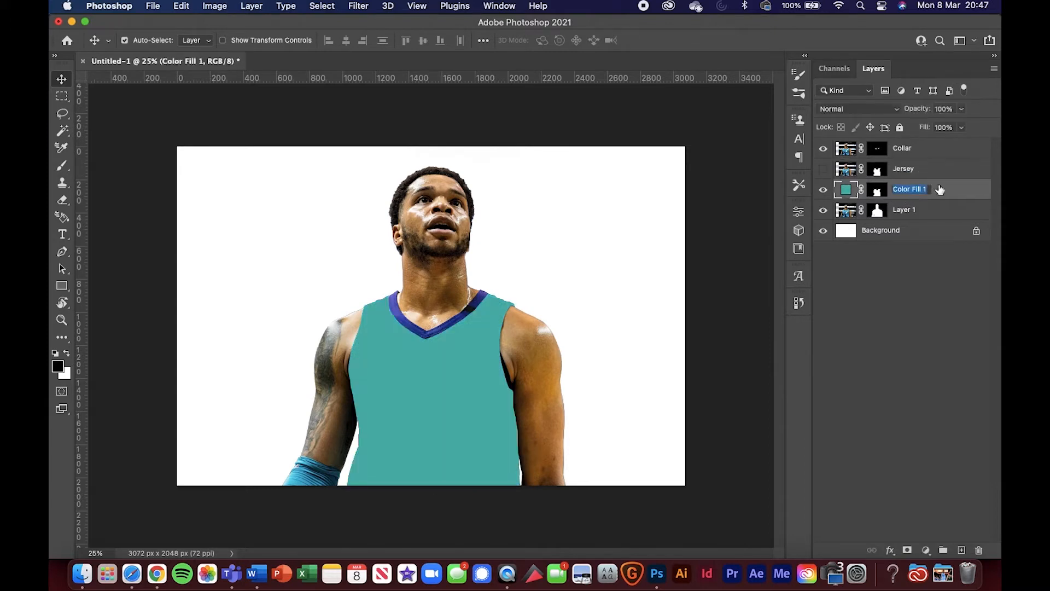
text(Jersey color fill)
key(Return)
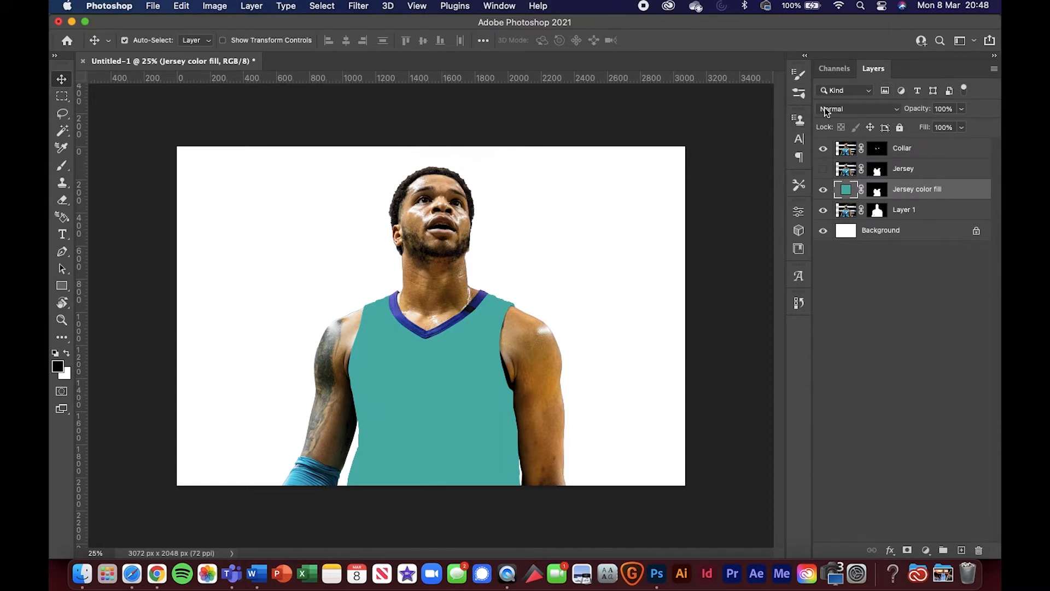
- Set the Jersey color fill layer's blend mode to Color
click(854, 111)
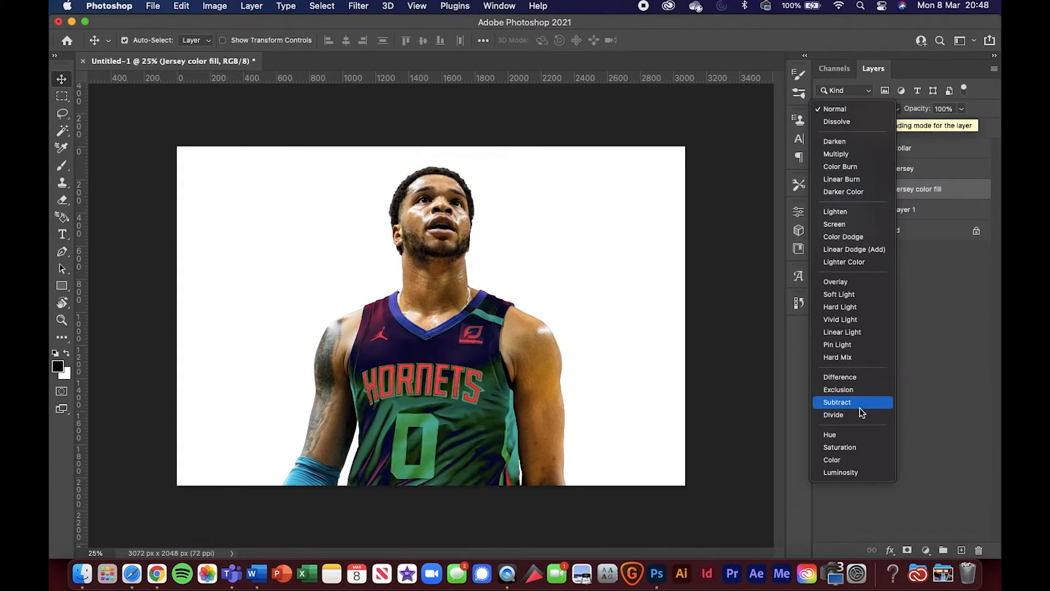
click(857, 459)
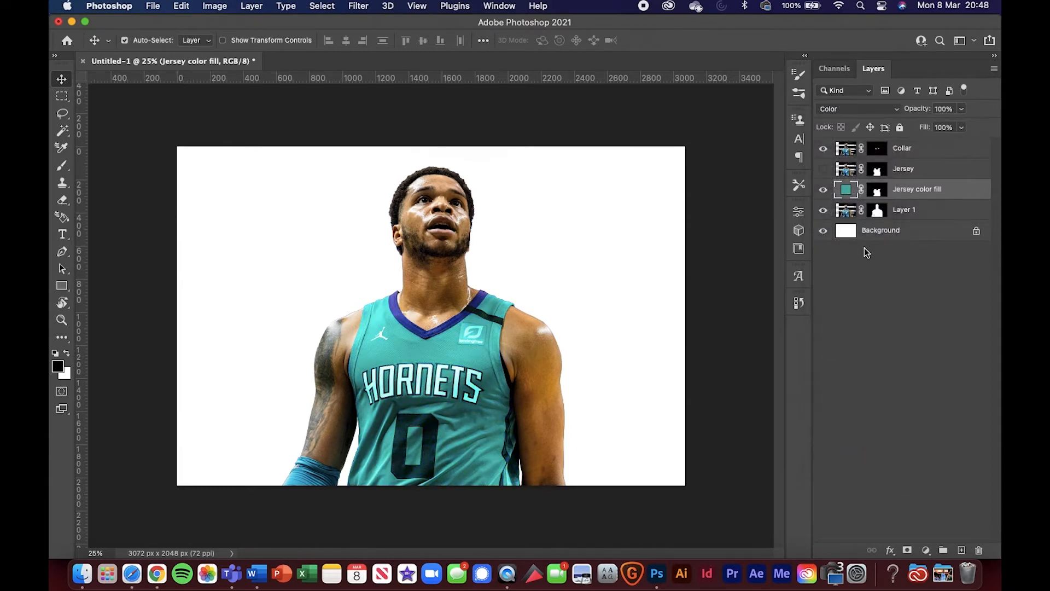
- Examine the teal jersey up close, checking the fabric texture, the HORNETS lettering, the number and the trim
click(823, 189)
key(super+equal)
key(super+equal)
scroll(488, 256, down, 5)
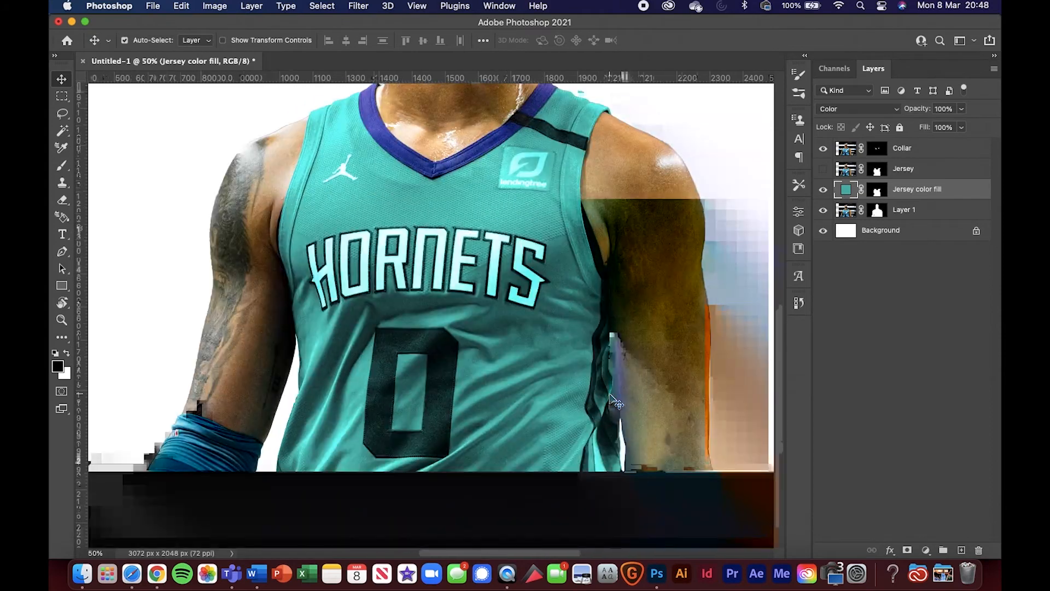
key(super+equal)
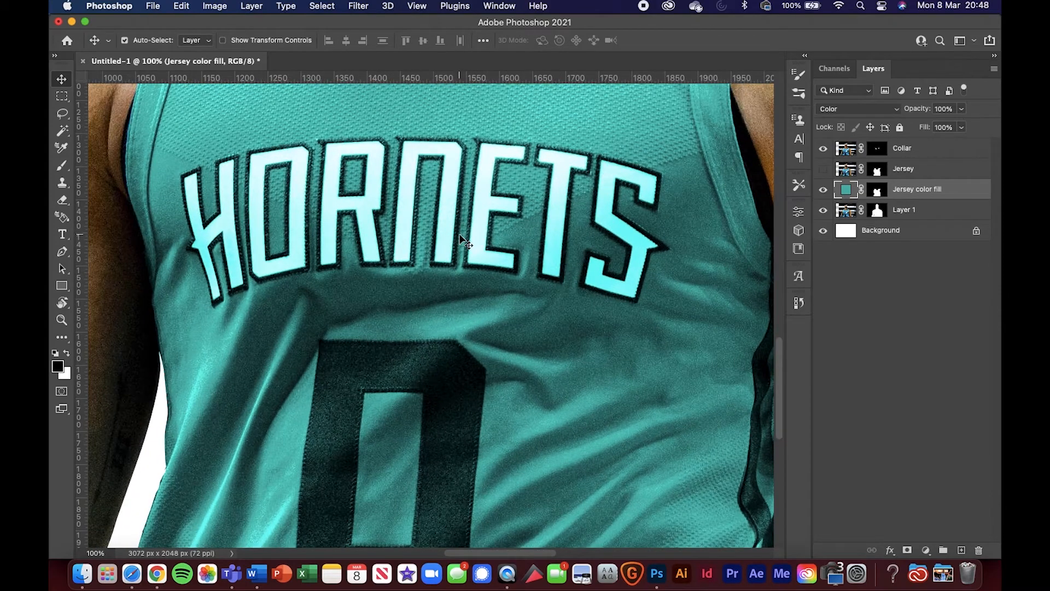
scroll(463, 232, up, 3)
key(super+equal)
key(super+equal)
key(super+equal)
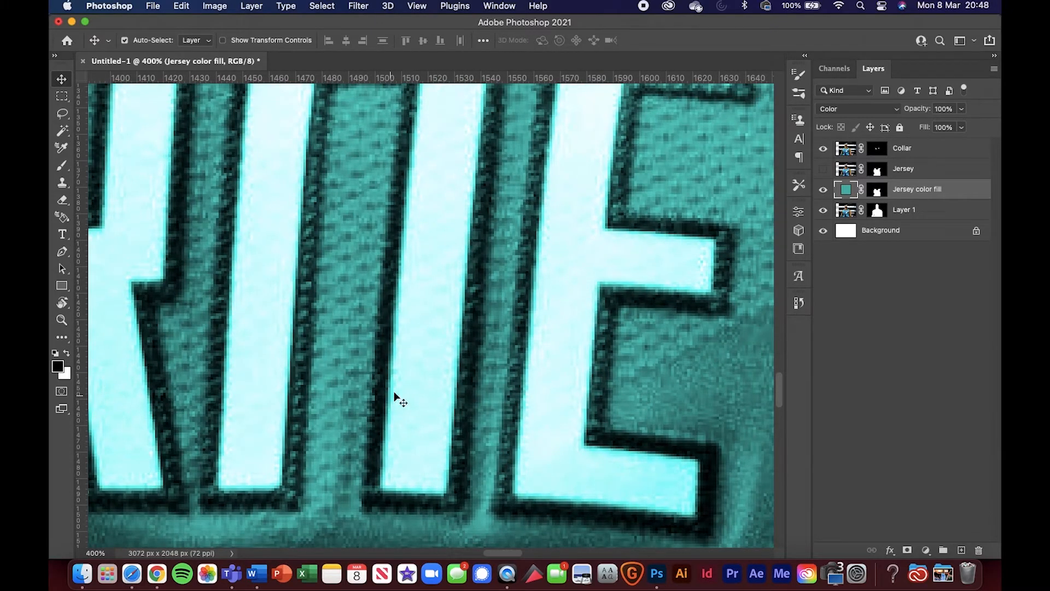
key(super+0)
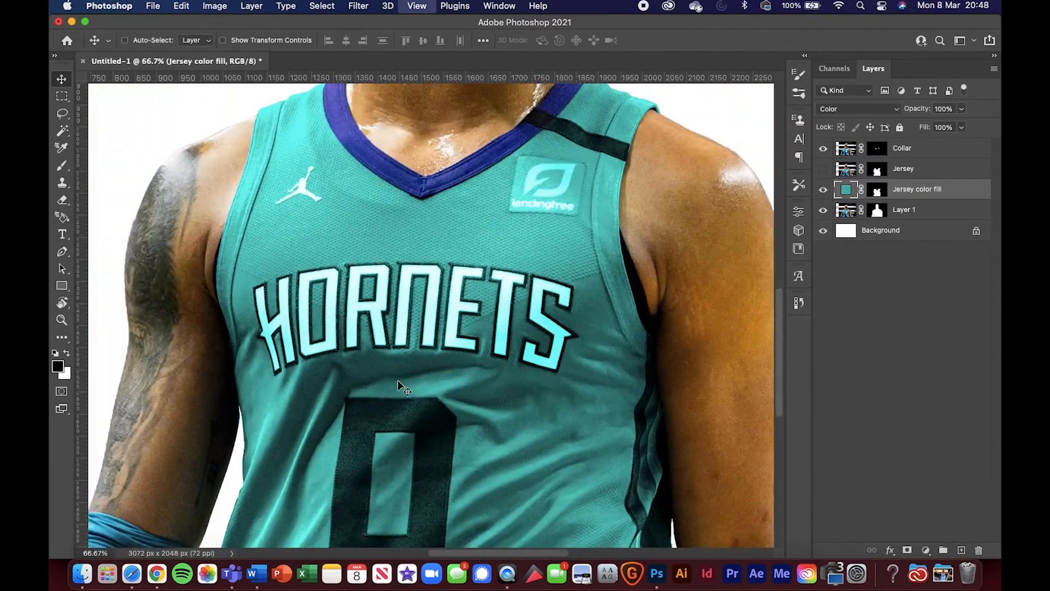
key(super+plus)
key(super+minus)
key(super+minus)
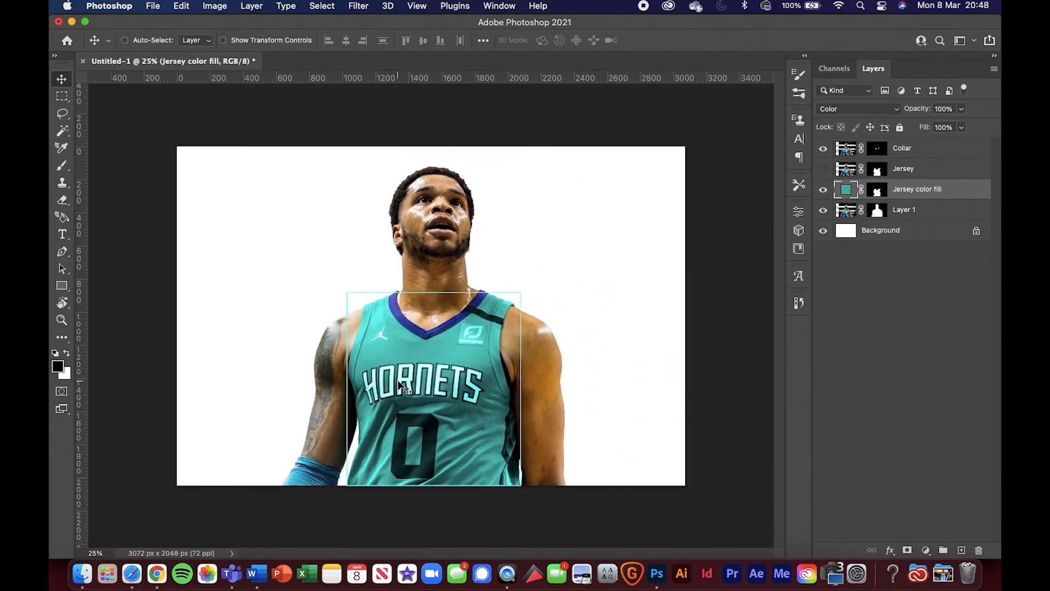
key(super+plus)
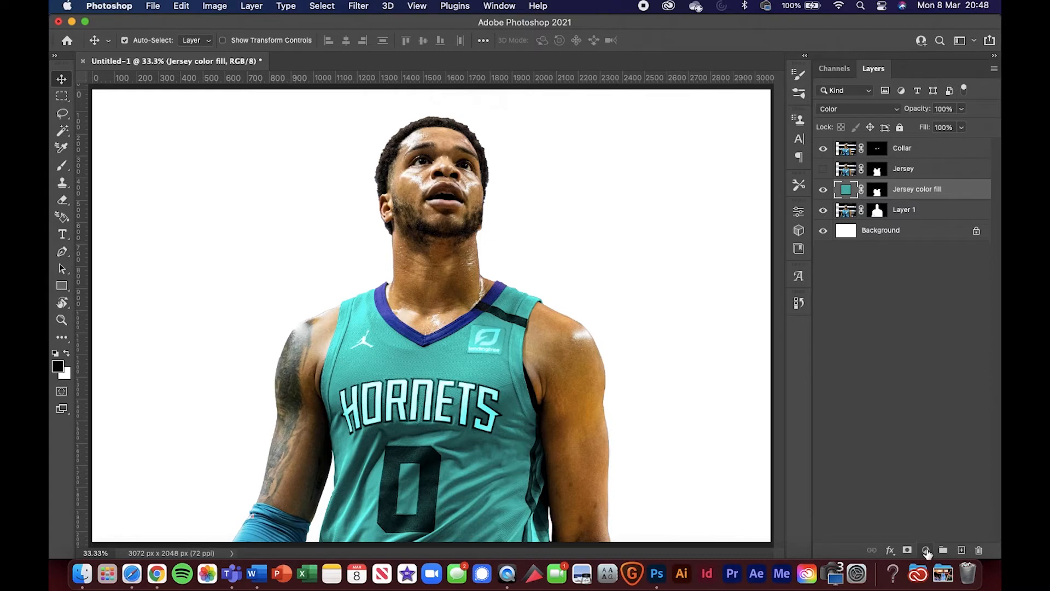
- Add a Levels adjustment layer above the Jersey color fill layer
click(926, 549)
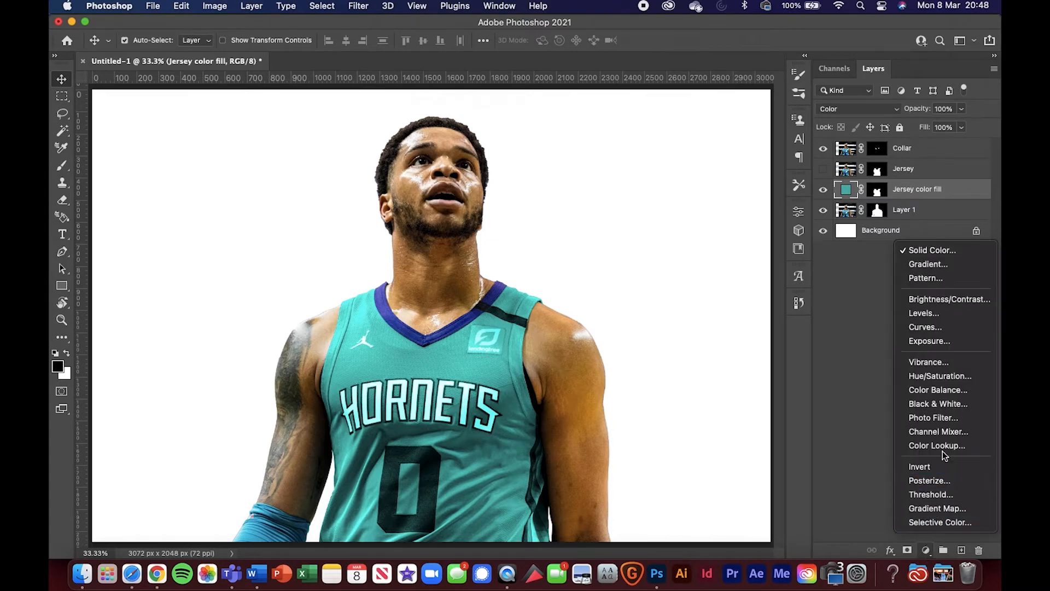
click(960, 318)
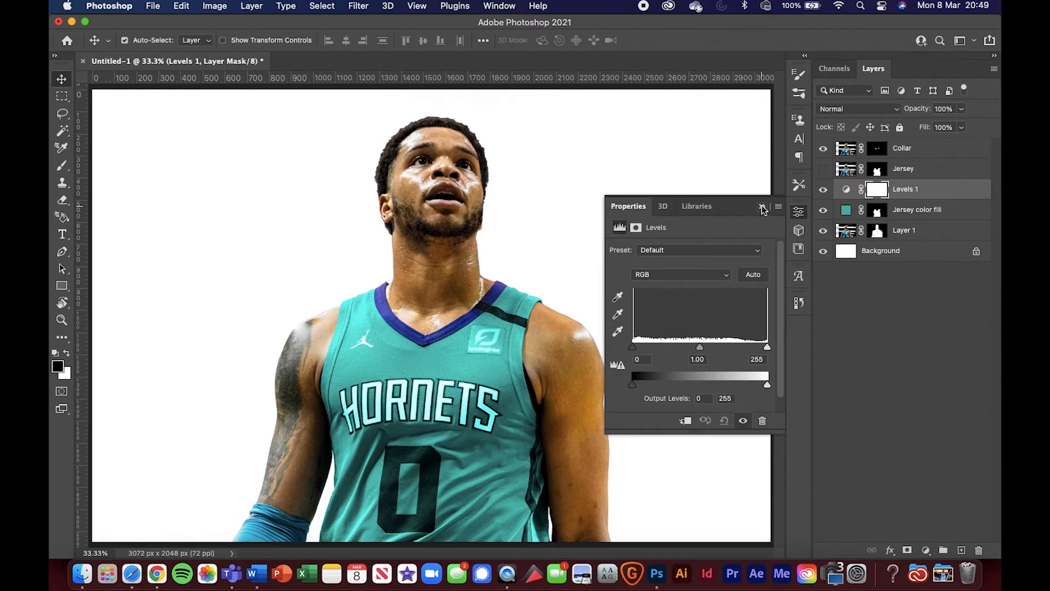
click(763, 207)
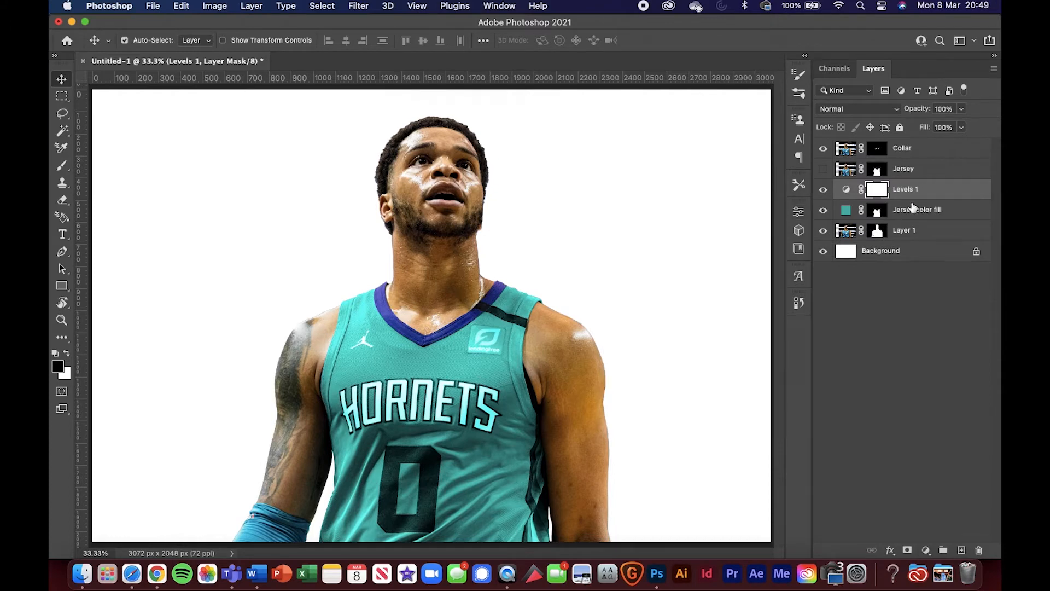
- Replace the Levels 1 layer's mask with a copy of the Jersey color fill mask
click(879, 213)
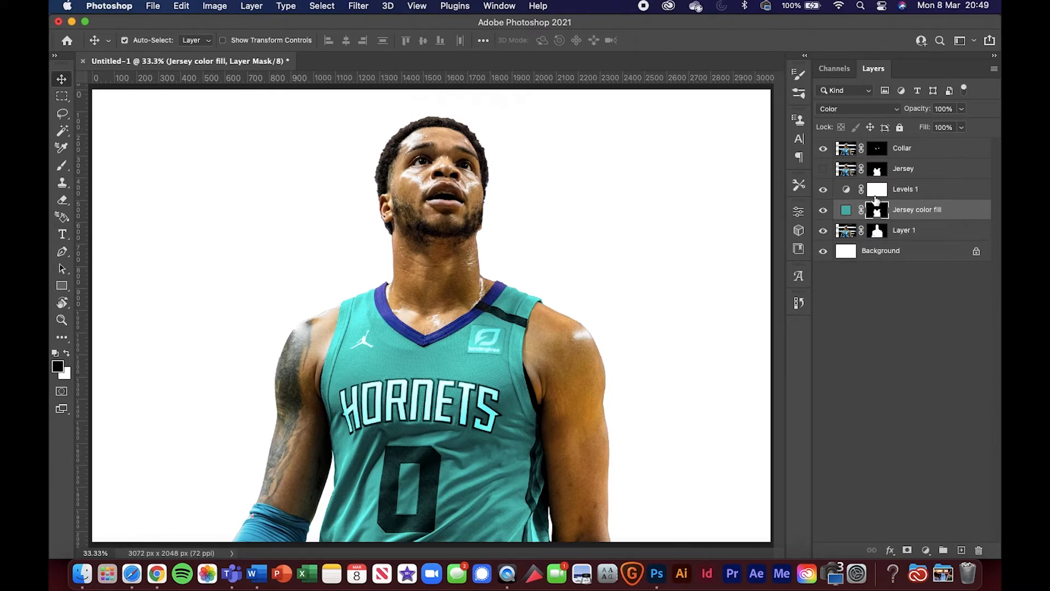
drag(880, 215, 882, 189)
click(846, 214)
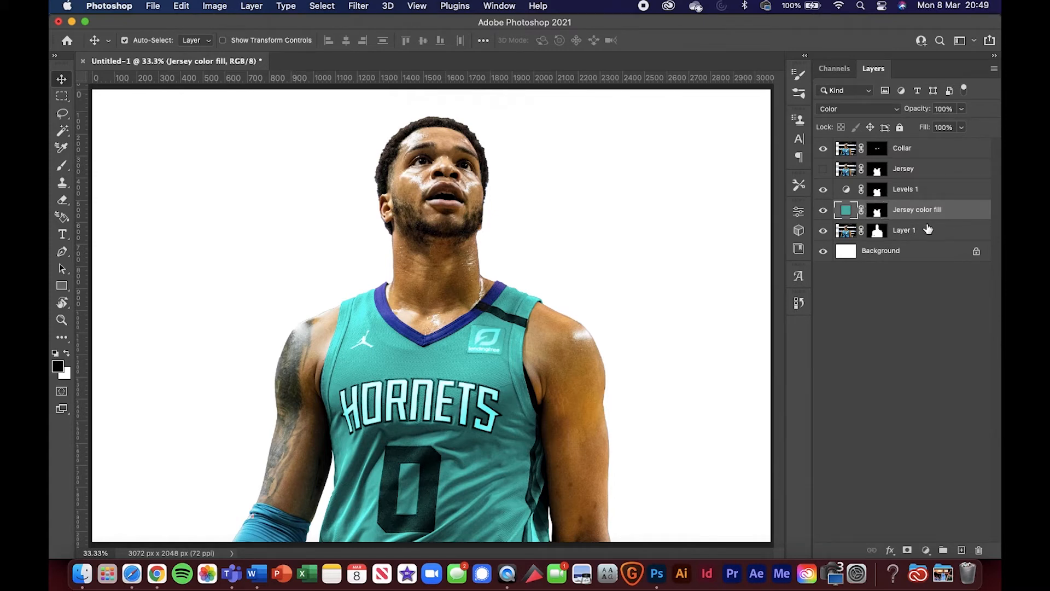
- Clip the Levels 1 adjustment to the Jersey color fill layer
double_click(847, 190)
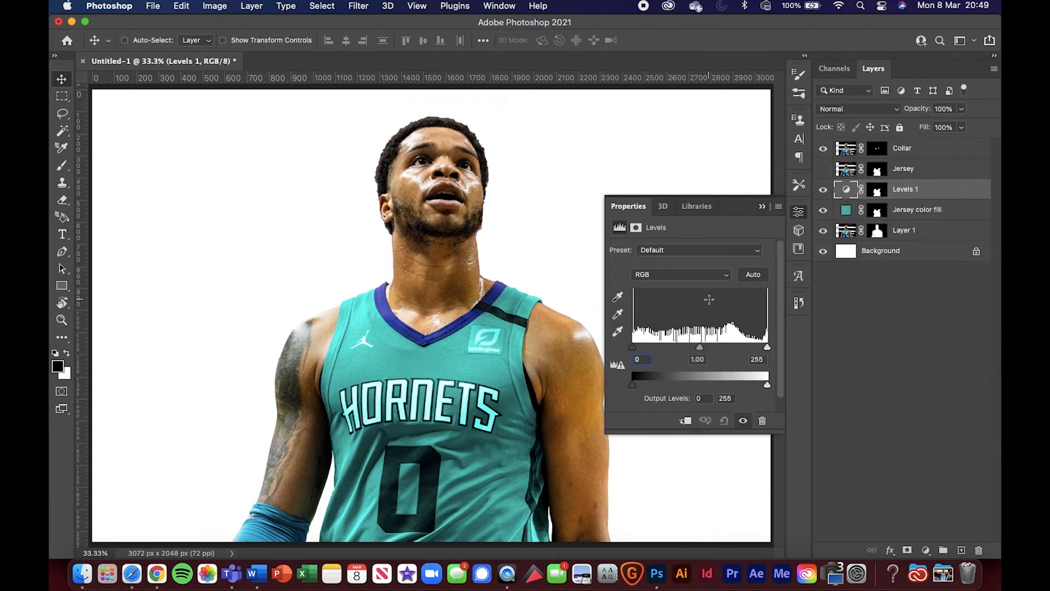
key(super+minus)
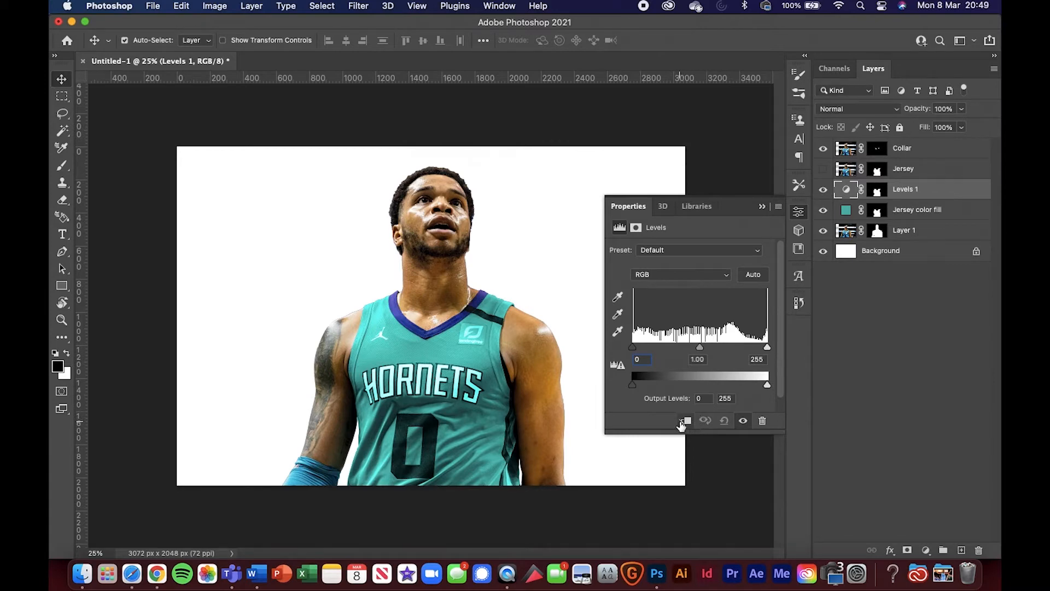
click(684, 422)
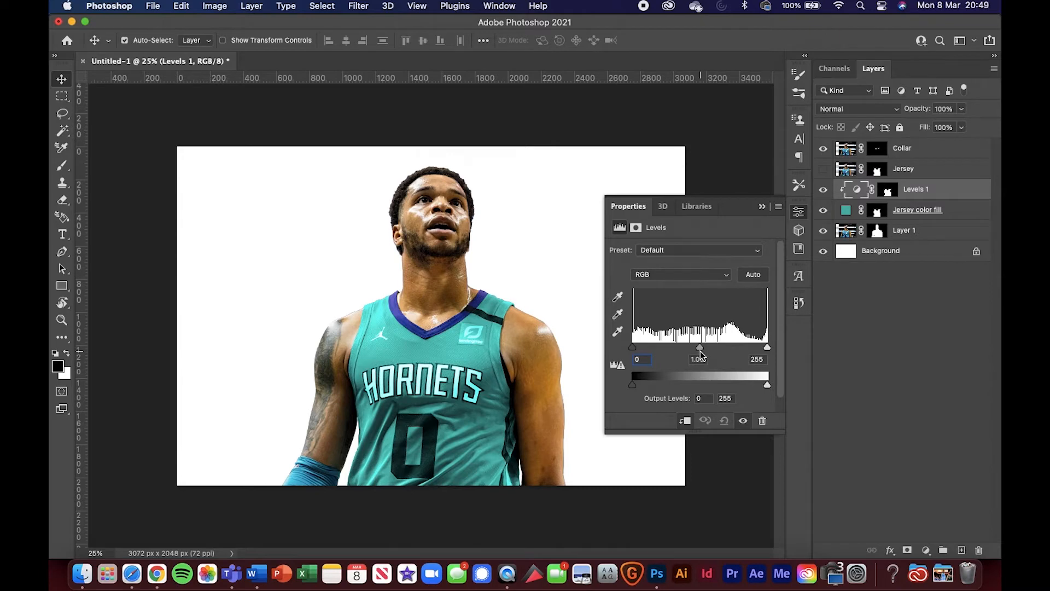
- Set the Levels 1 midtone to 1.49 and output levels to 1 and 210, and compare the jersey with and without the adjustment
mouse_move(767, 384)
mouse_down()
mouse_move(621, 385)
mouse_move(777, 385)
mouse_up()
drag(767, 347, 799, 350)
mouse_move(701, 349)
mouse_down()
mouse_move(716, 350)
mouse_move(682, 350)
mouse_up()
mouse_move(632, 385)
mouse_down()
mouse_move(675, 386)
mouse_move(633, 385)
mouse_up()
mouse_move(758, 386)
mouse_down()
mouse_move(723, 386)
mouse_move(744, 386)
mouse_up()
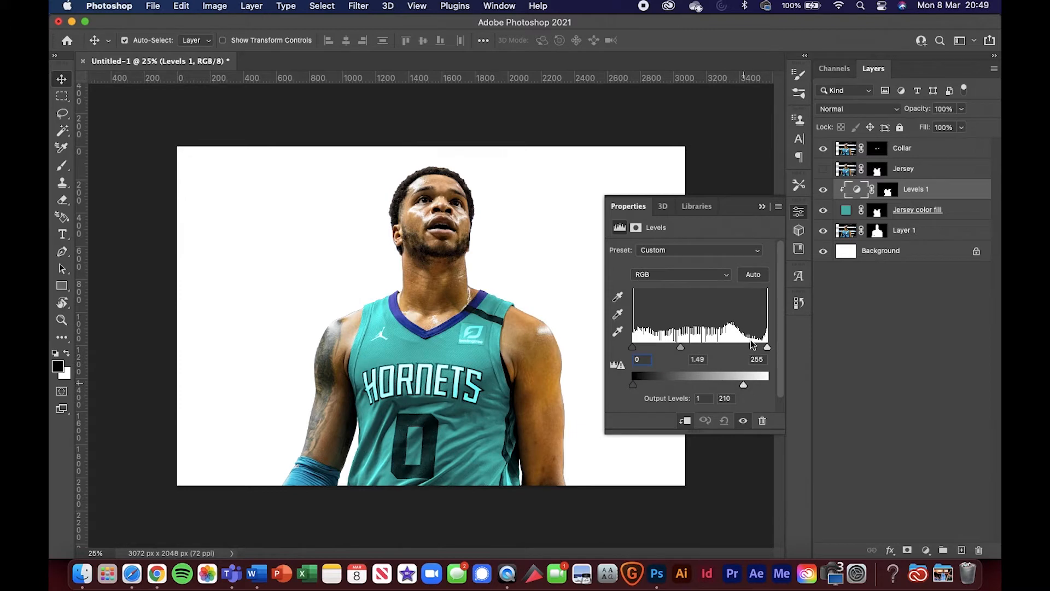
click(762, 206)
click(825, 189)
click(825, 189)
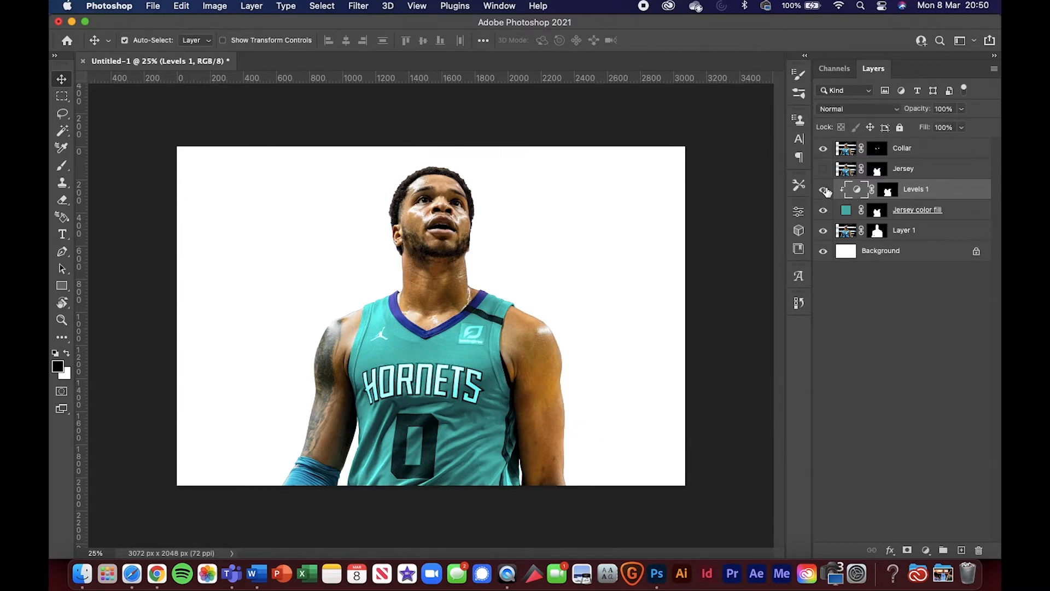
key(super+plus)
key(super+plus)
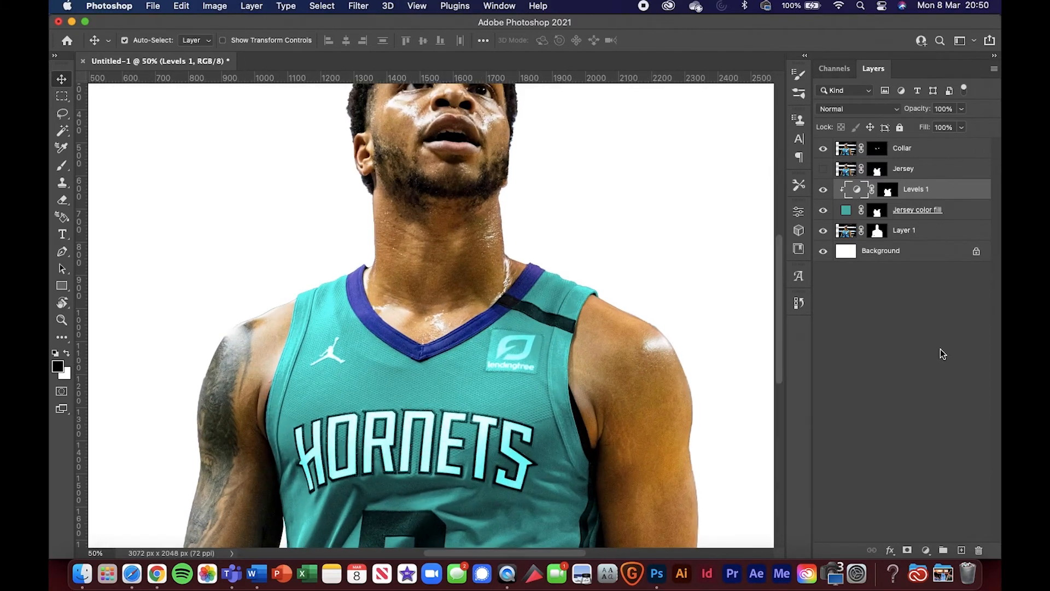
- Clip the Jersey color fill layer to Layer 1
scroll(593, 323, down, 3)
click(964, 216)
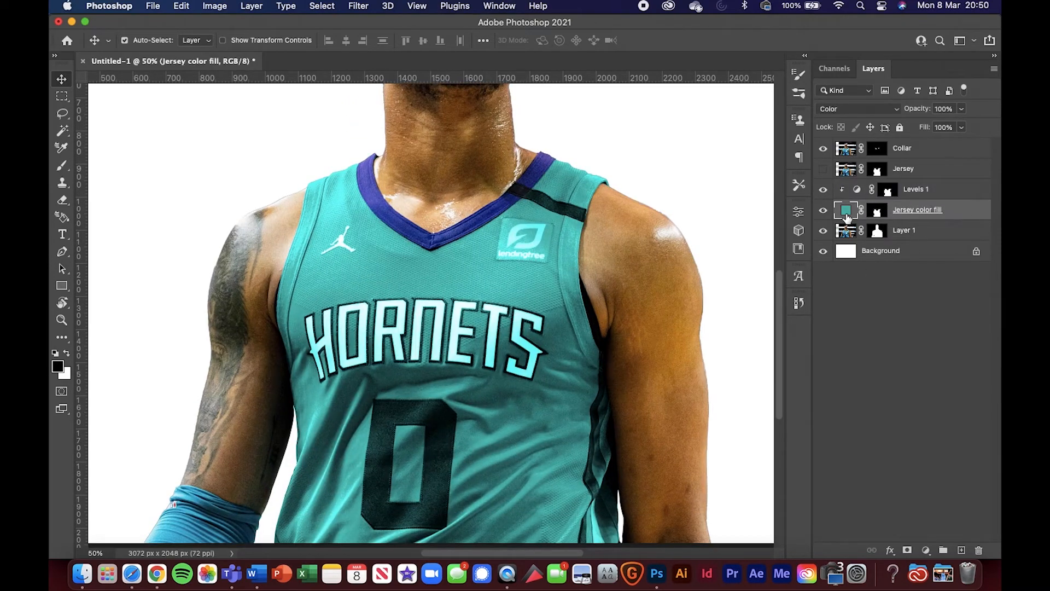
right_click(964, 219)
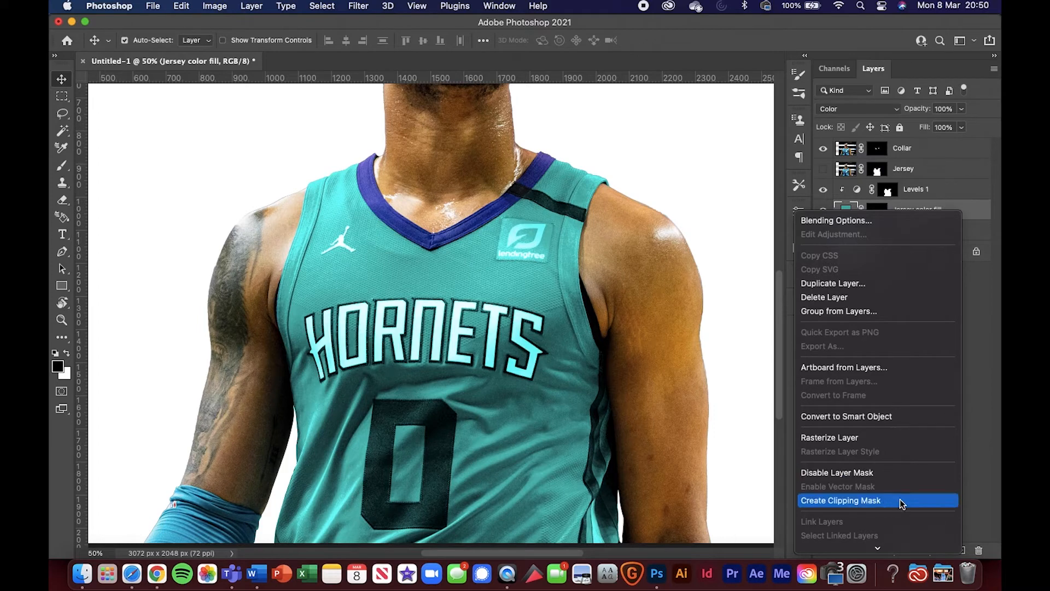
click(980, 450)
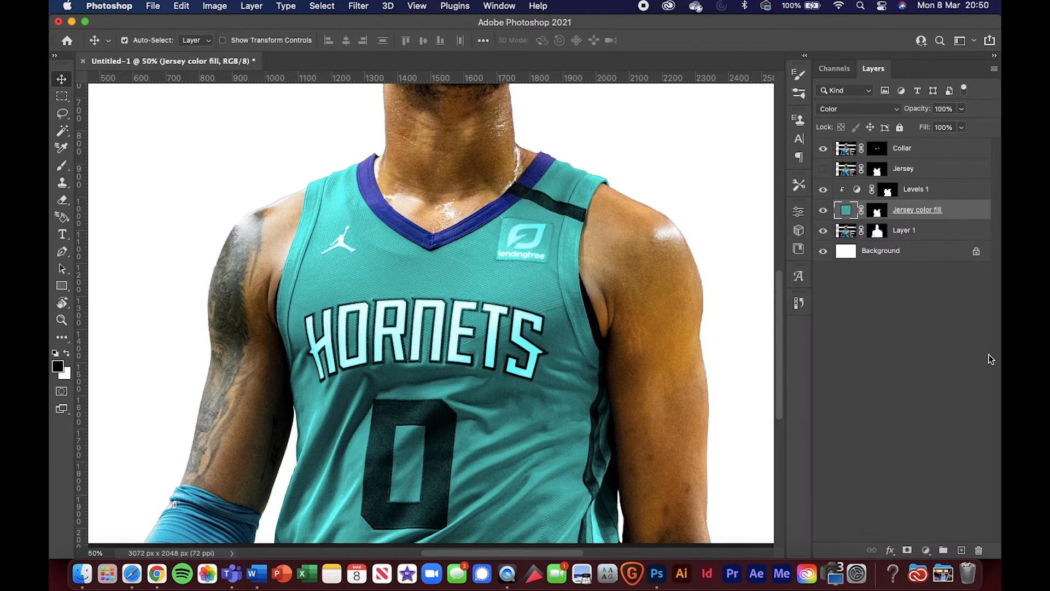
drag(964, 225, 964, 218)
alt+click(963, 218)
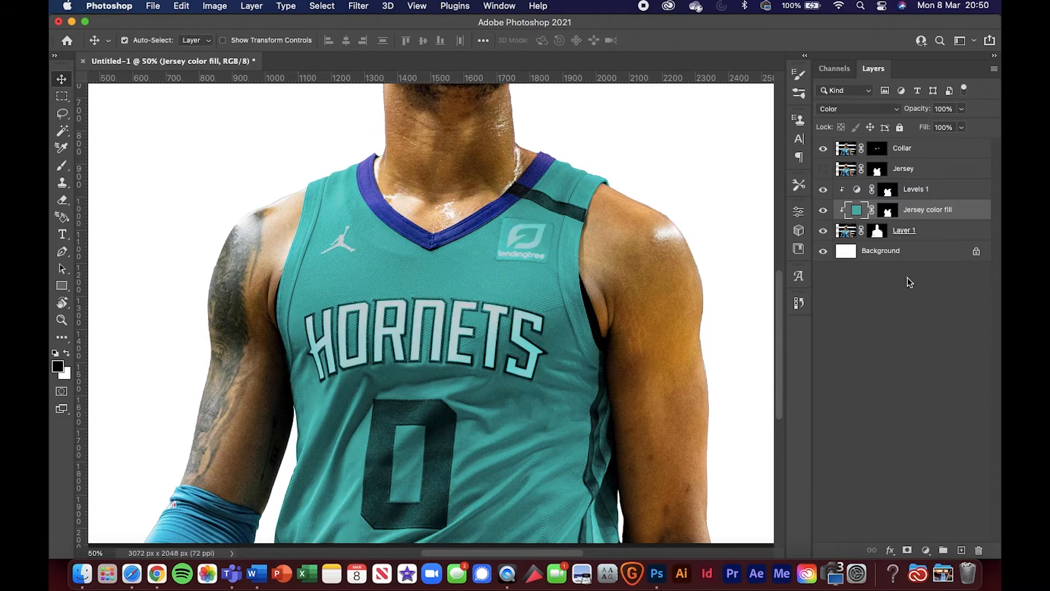
- Compare the jersey with the Levels 1 adjustment hidden and shown
key(super+minus)
key(super+minus)
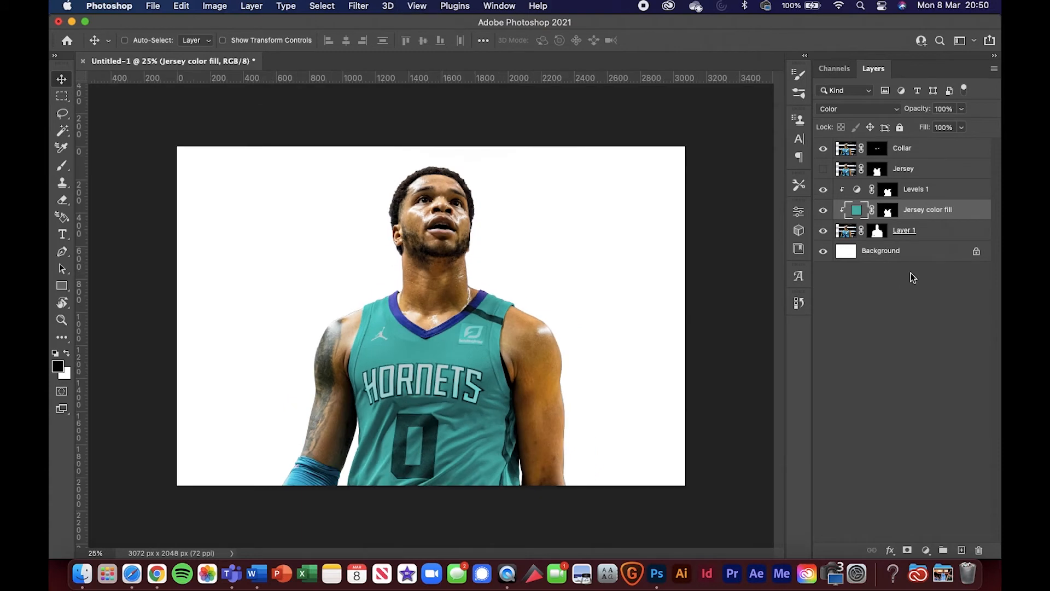
key(super+plus)
click(823, 189)
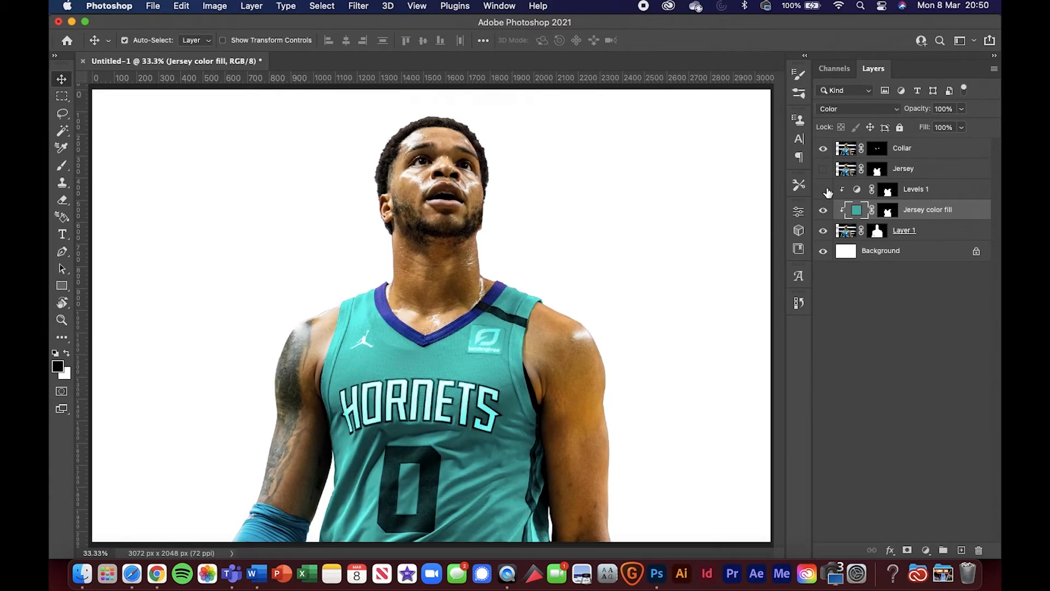
click(823, 189)
click(824, 190)
- Release the Jersey color fill and Levels 1 layers from their clipping masks and make Levels 1 visible again
alt+click(970, 222)
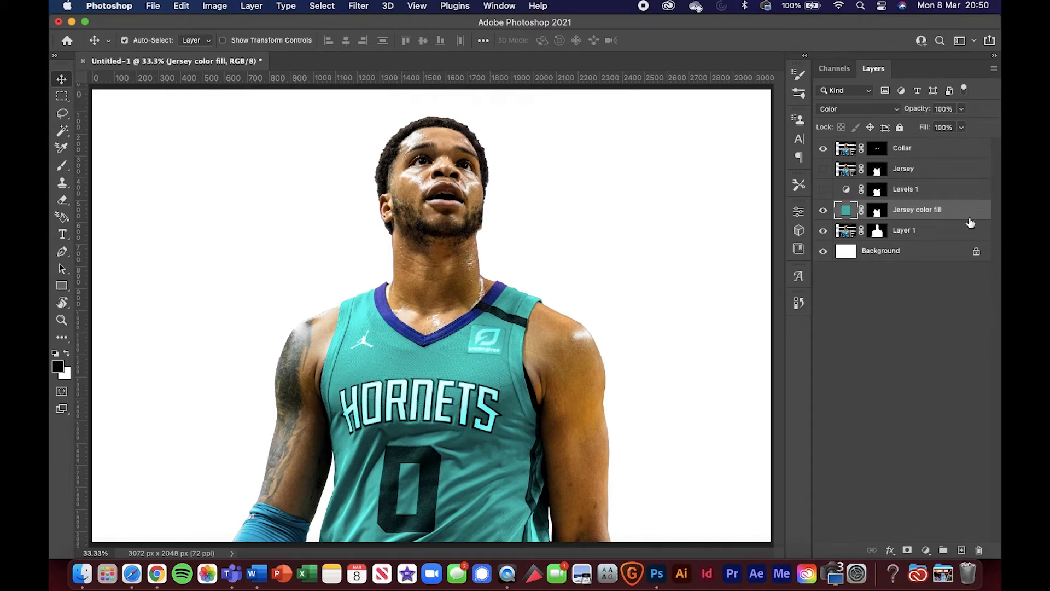
click(824, 191)
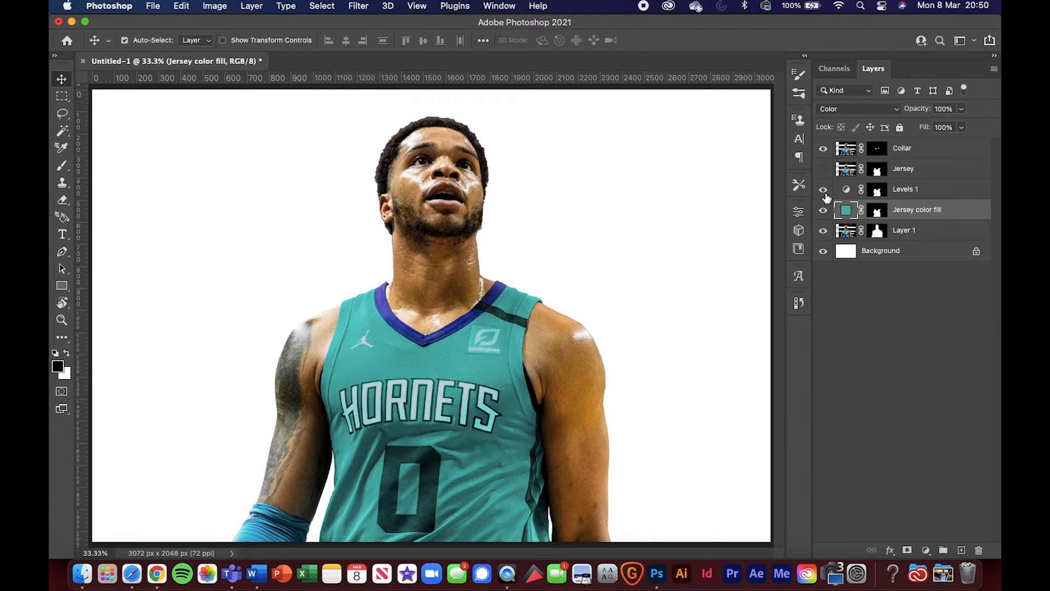
key(super+minus)
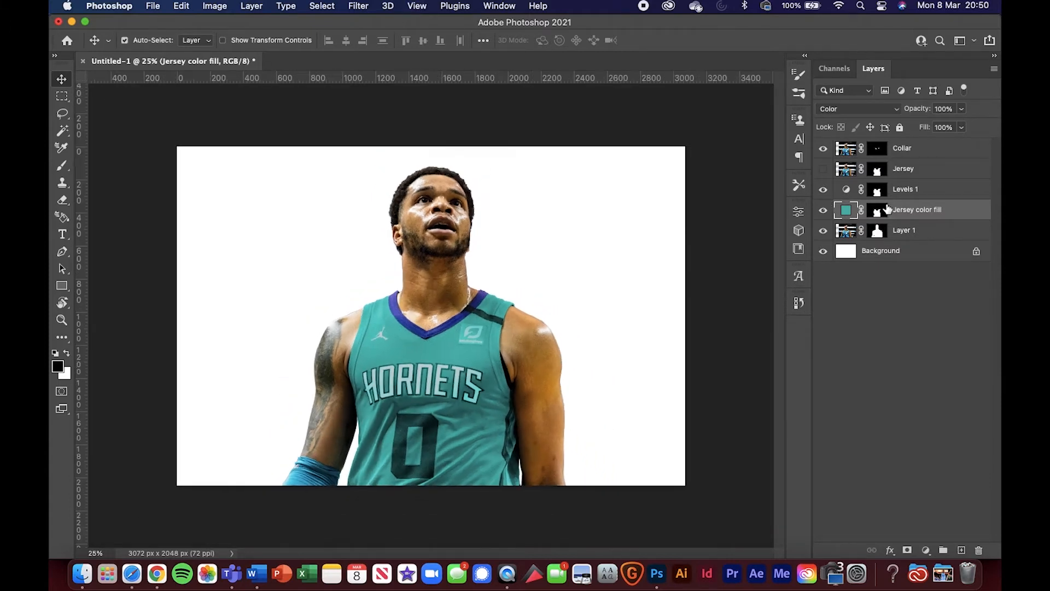
- Set the Levels 1 midtone to 1.03 to darken the jersey
double_click(846, 191)
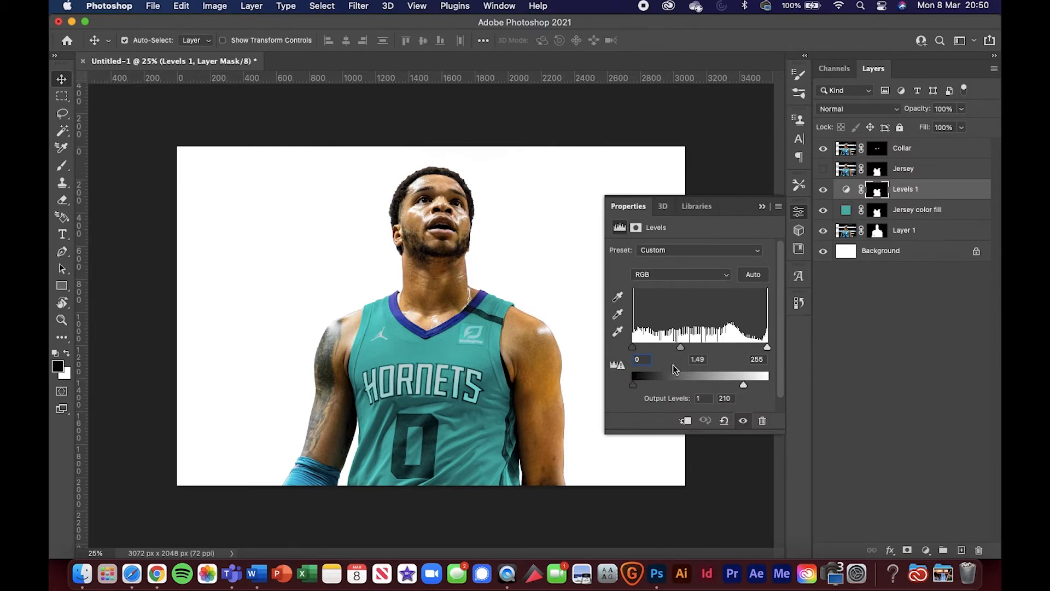
drag(679, 346, 700, 349)
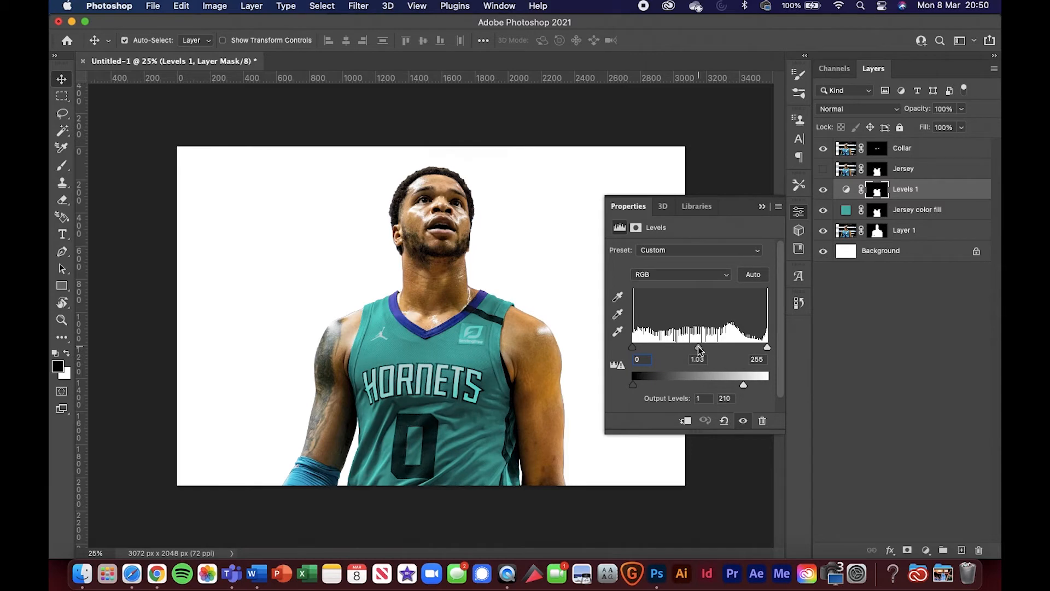
click(762, 206)
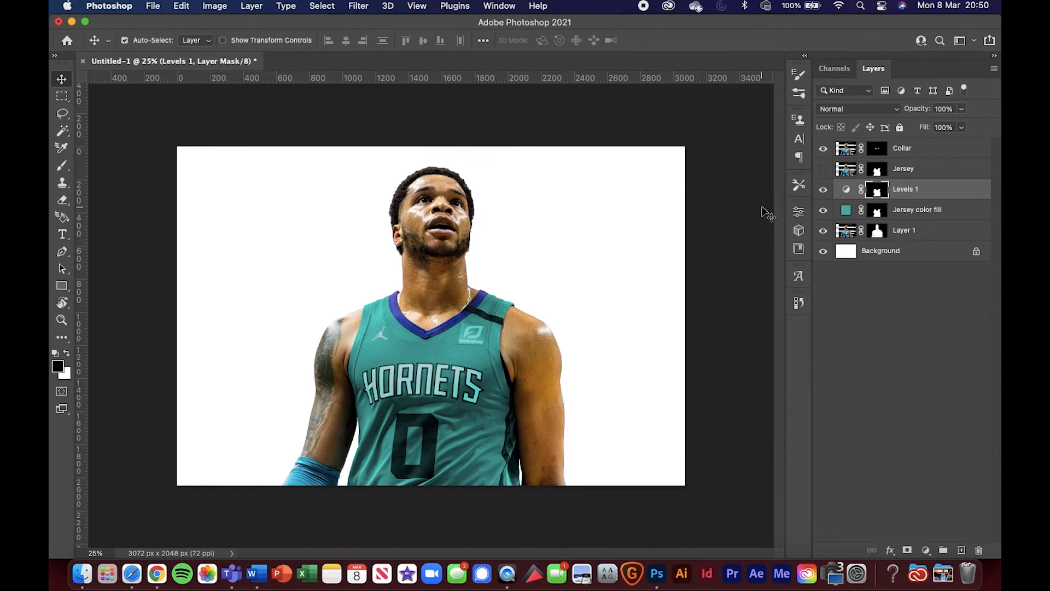
key(super+equal)
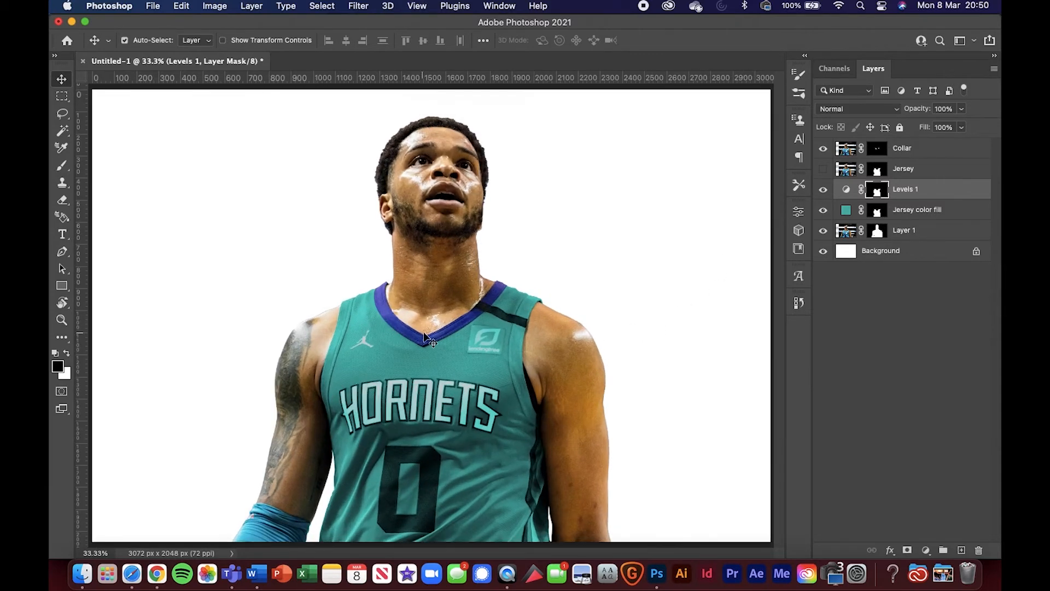
- Add a solid black color fill layer above the Collar layer
key(alt+bracketright)
key(super+equal)
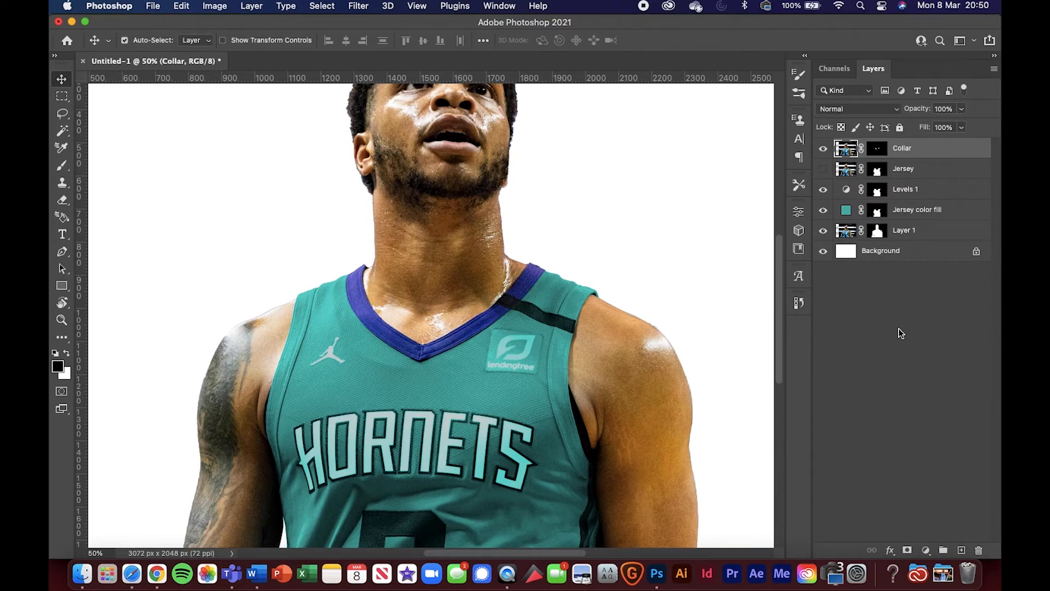
click(926, 550)
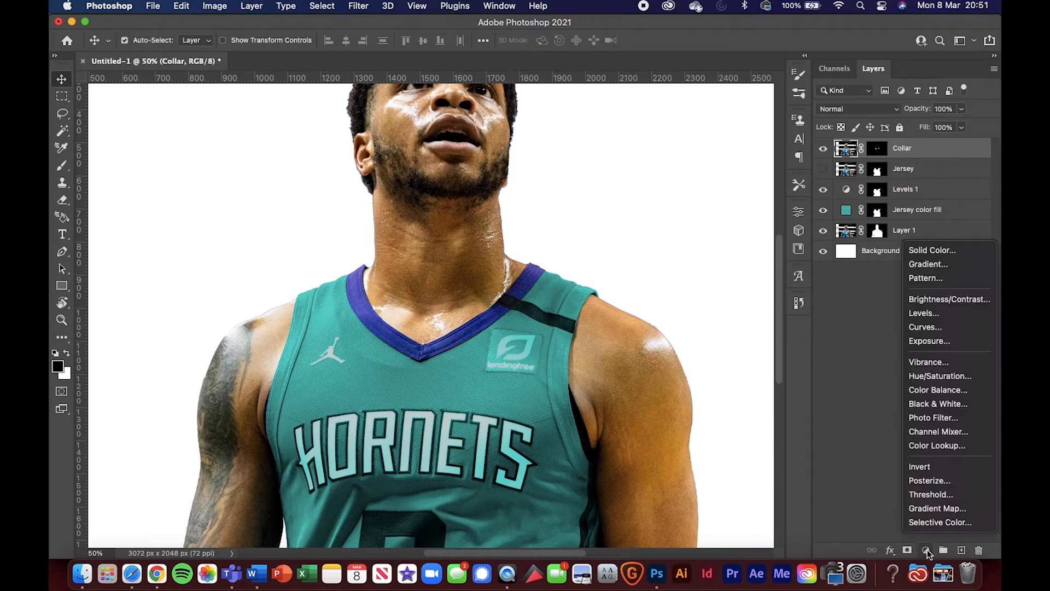
click(944, 250)
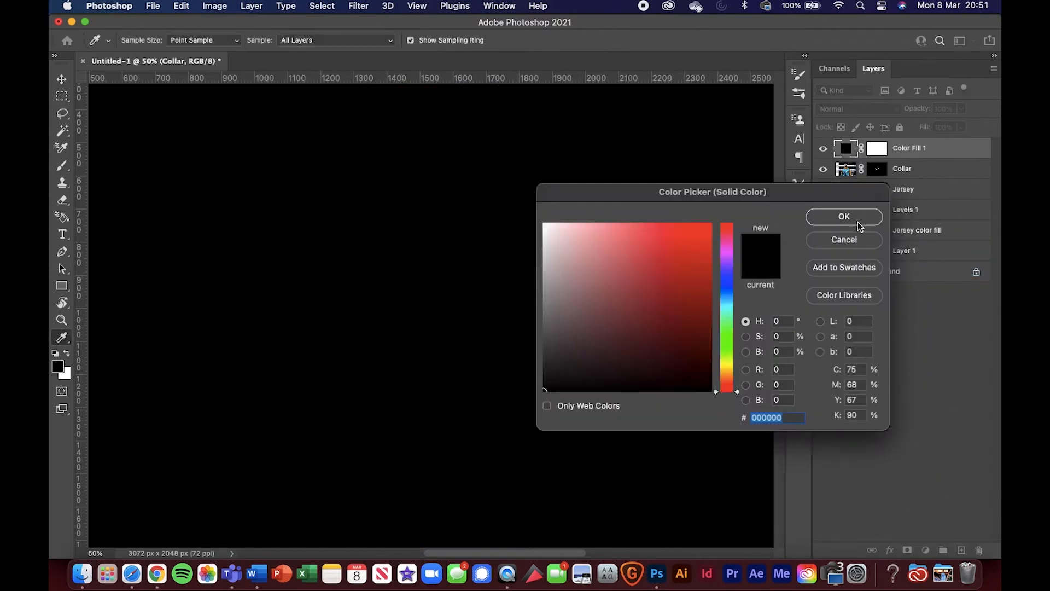
click(857, 222)
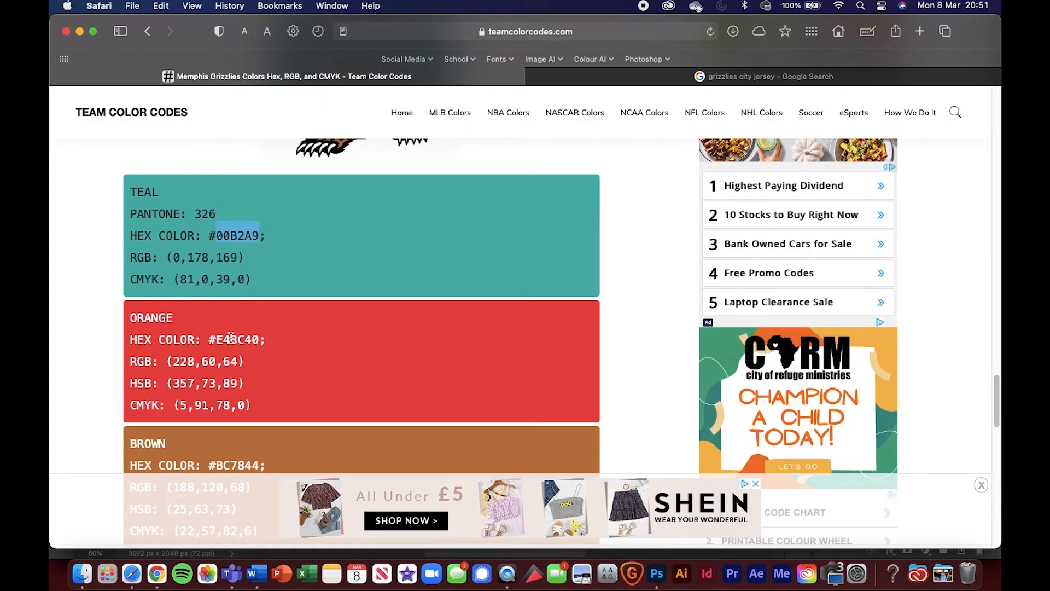
- Copy the orange hex code E43C40 from the Grizzlies color page in Safari and apply it to Color Fill 1 in Photoshop
double_click(232, 338)
key(super+c)
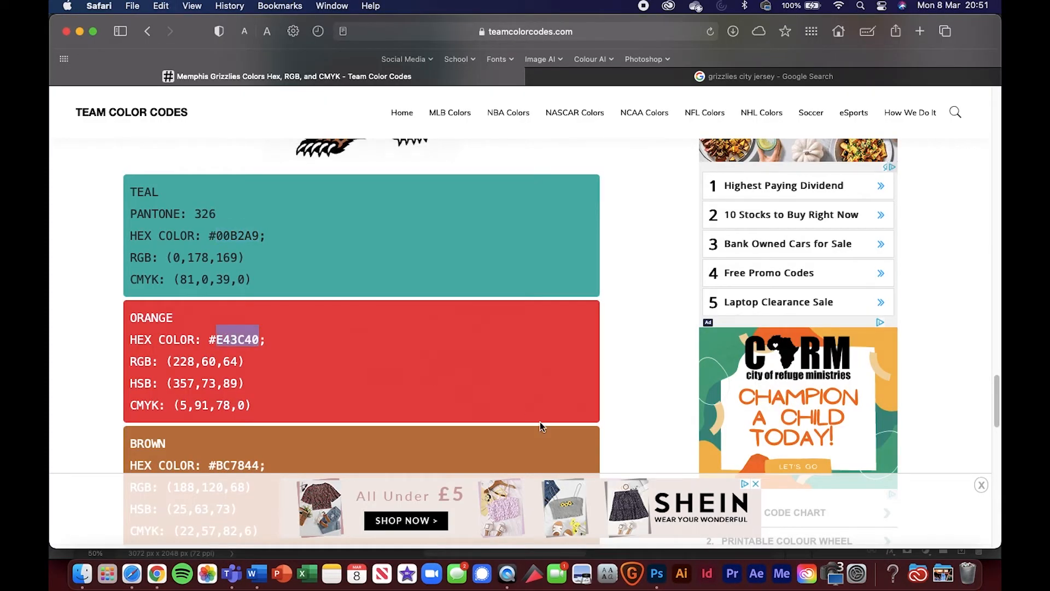
click(652, 567)
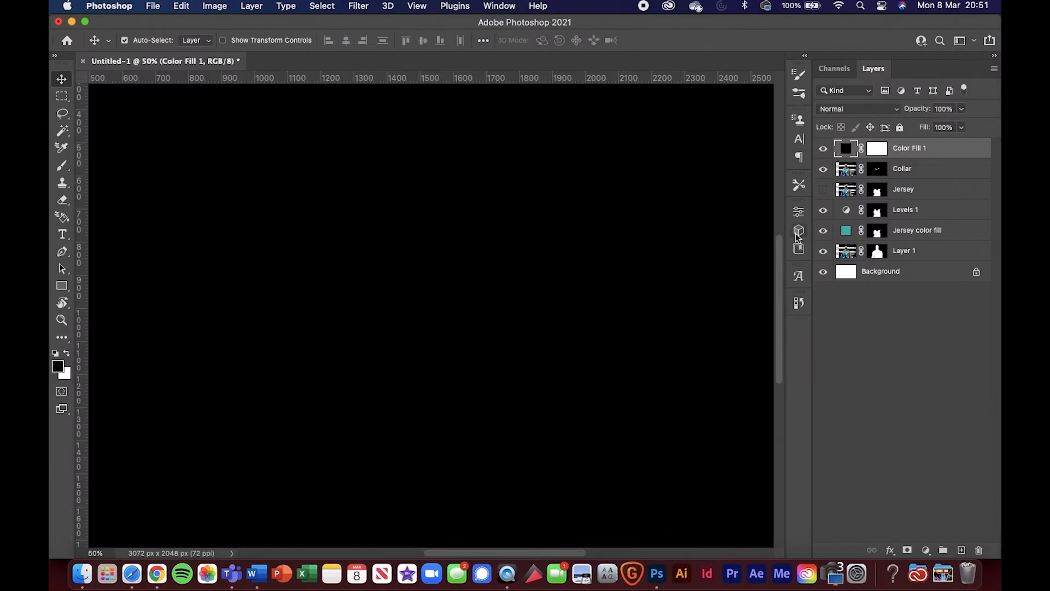
double_click(848, 149)
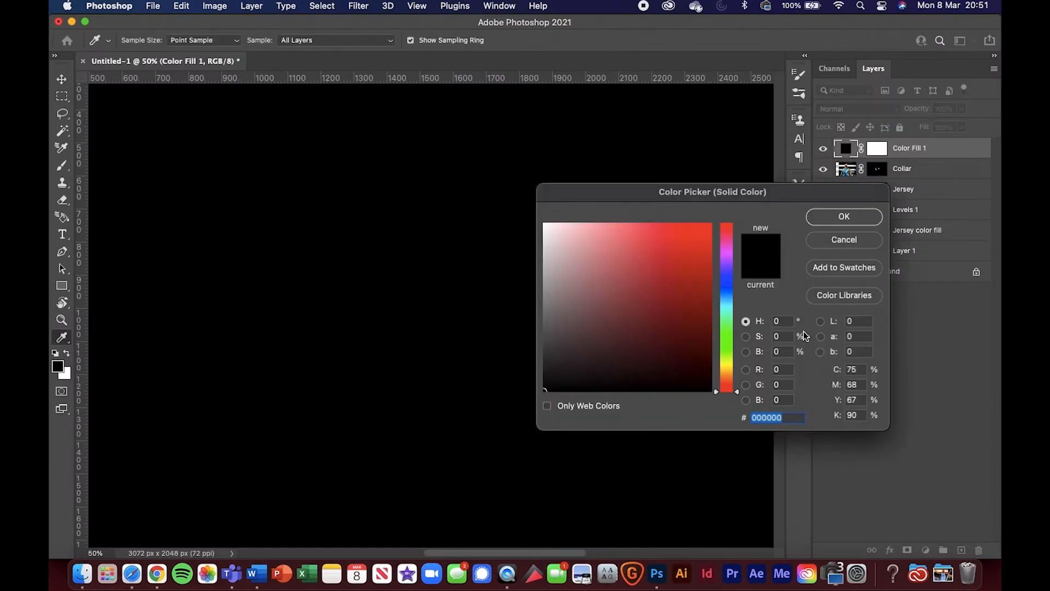
key(super+v)
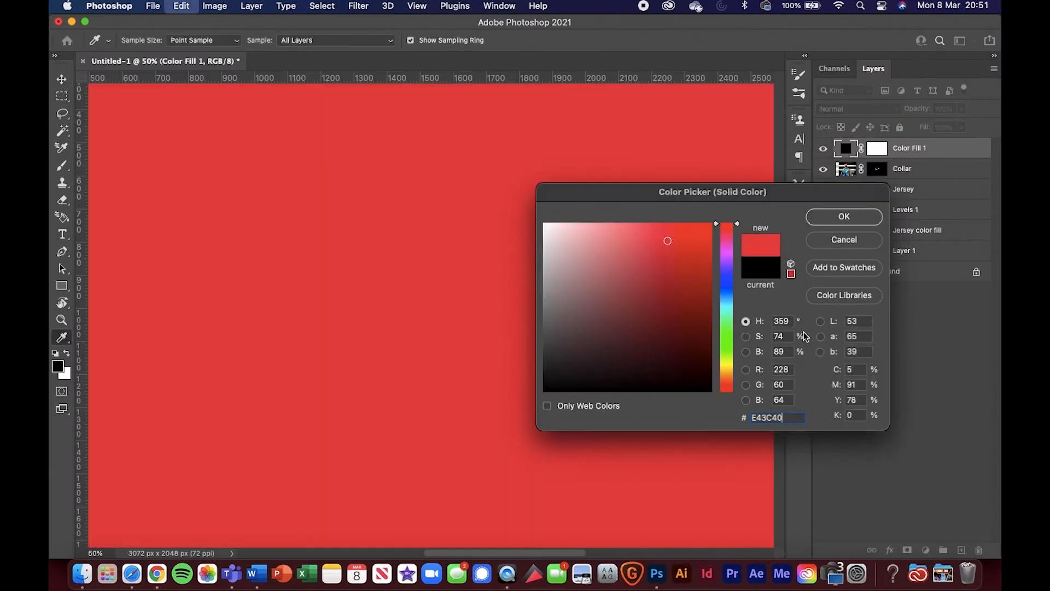
click(845, 217)
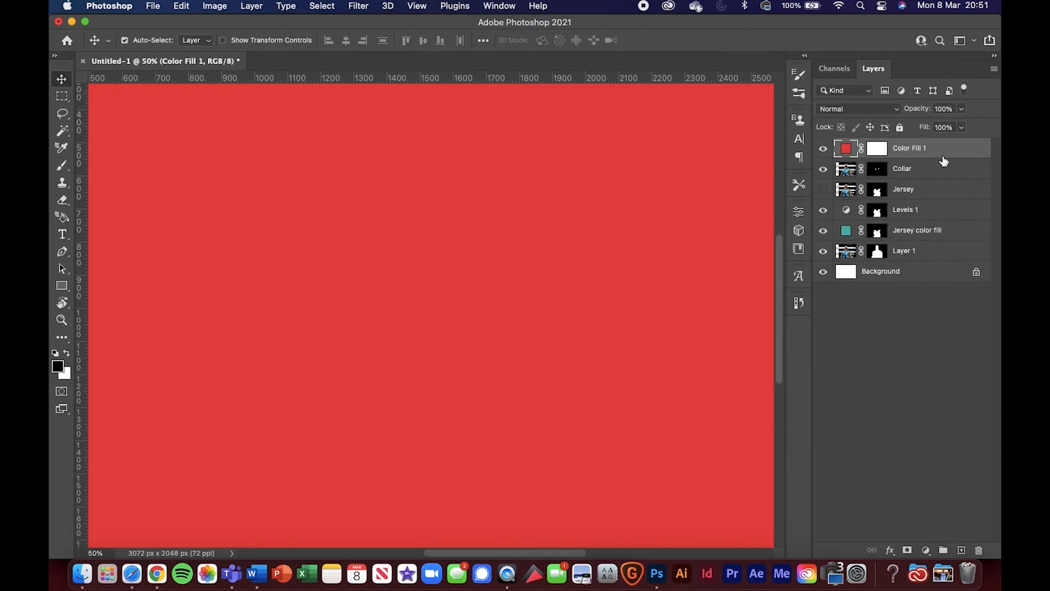
- Replace the Color Fill 1 layer's mask with a copy of the Collar layer's mask
click(882, 172)
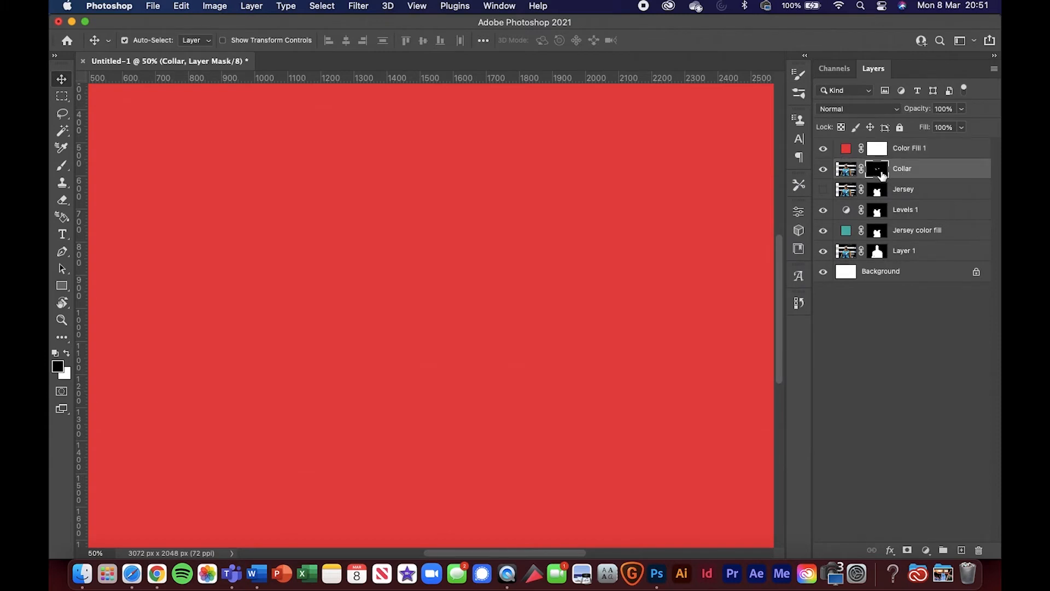
drag(881, 174, 878, 148)
key(super+minus)
key(super+minus)
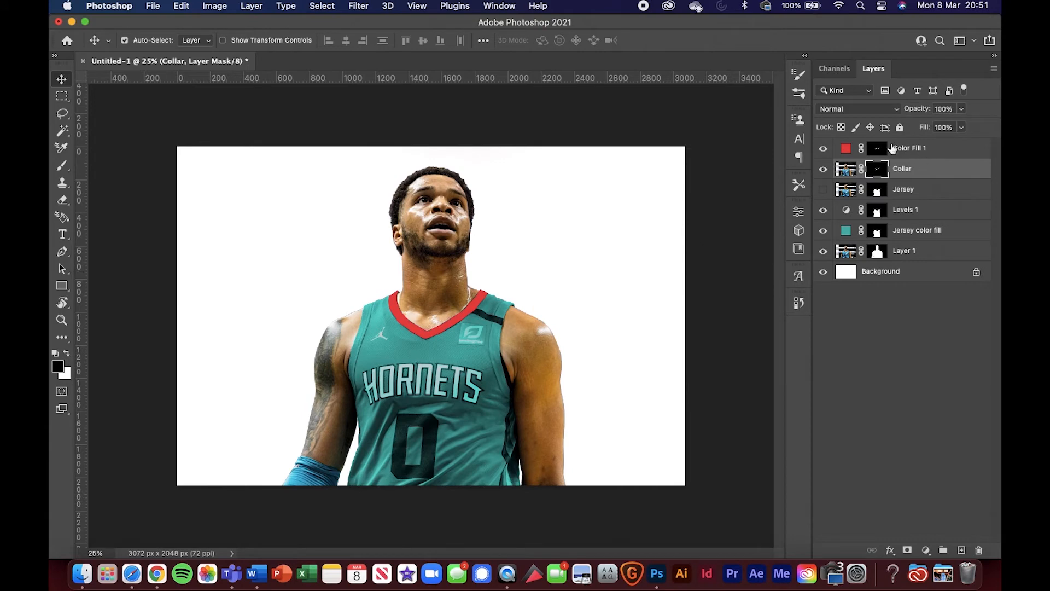
- Set the Collar layer's blend mode to Color and hide that layer
click(883, 111)
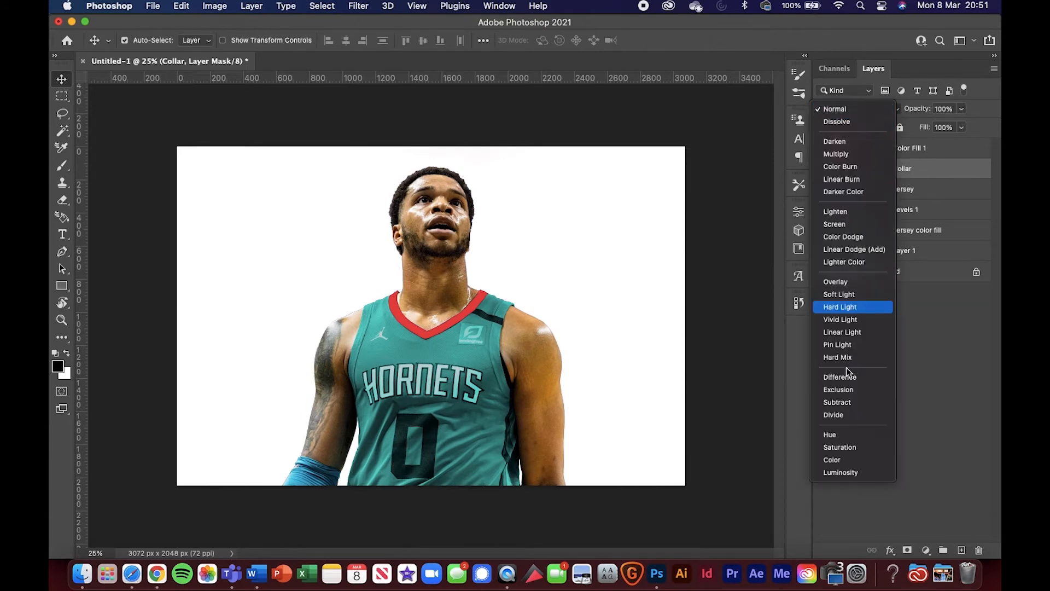
click(859, 458)
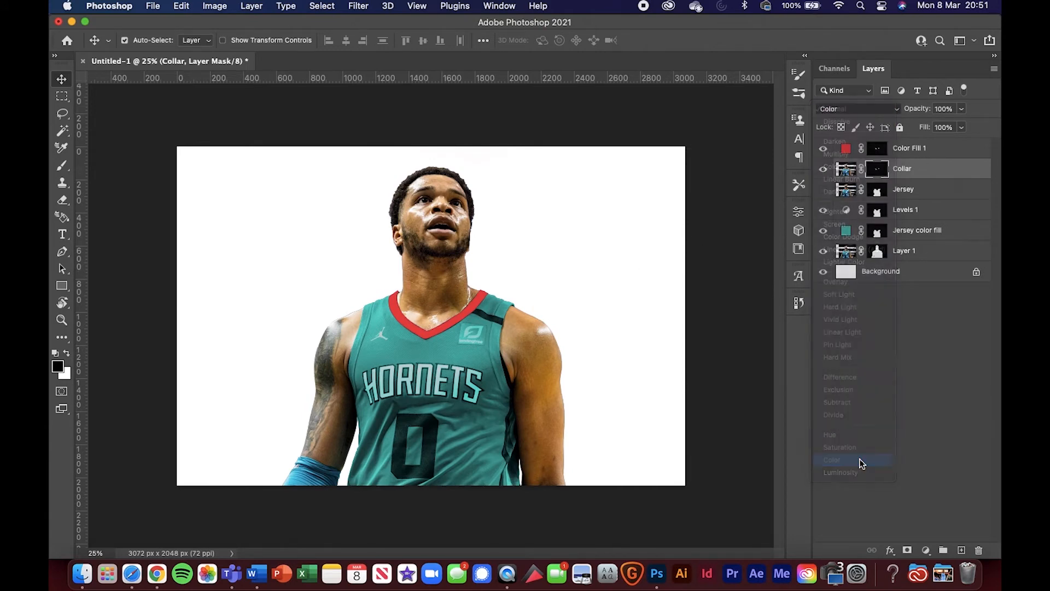
click(937, 156)
click(928, 171)
click(824, 169)
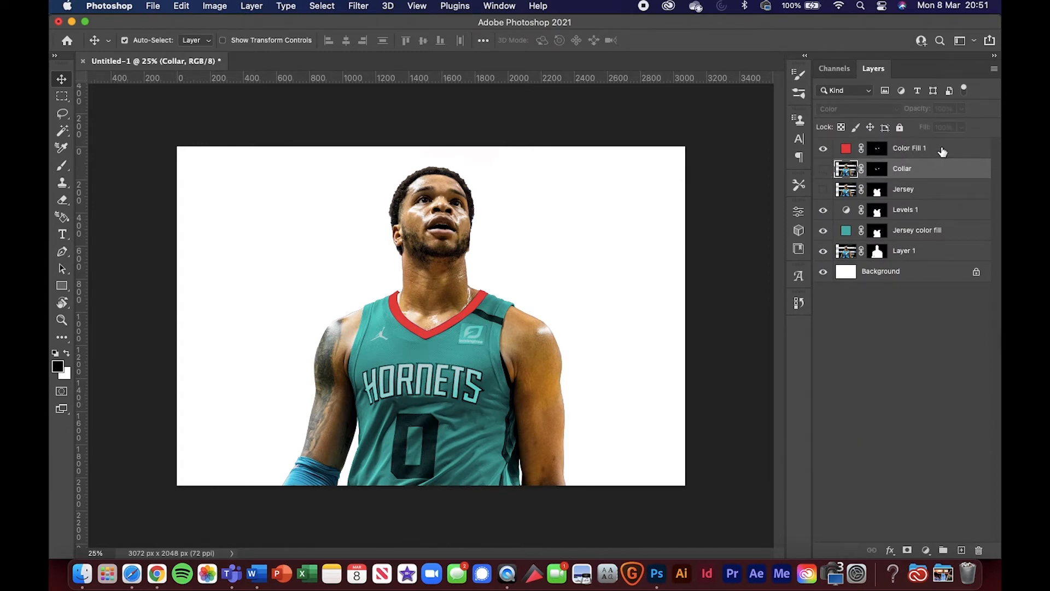
- Move Color Fill 1 directly above Levels 1 and set its blend mode to Color
drag(941, 150, 937, 204)
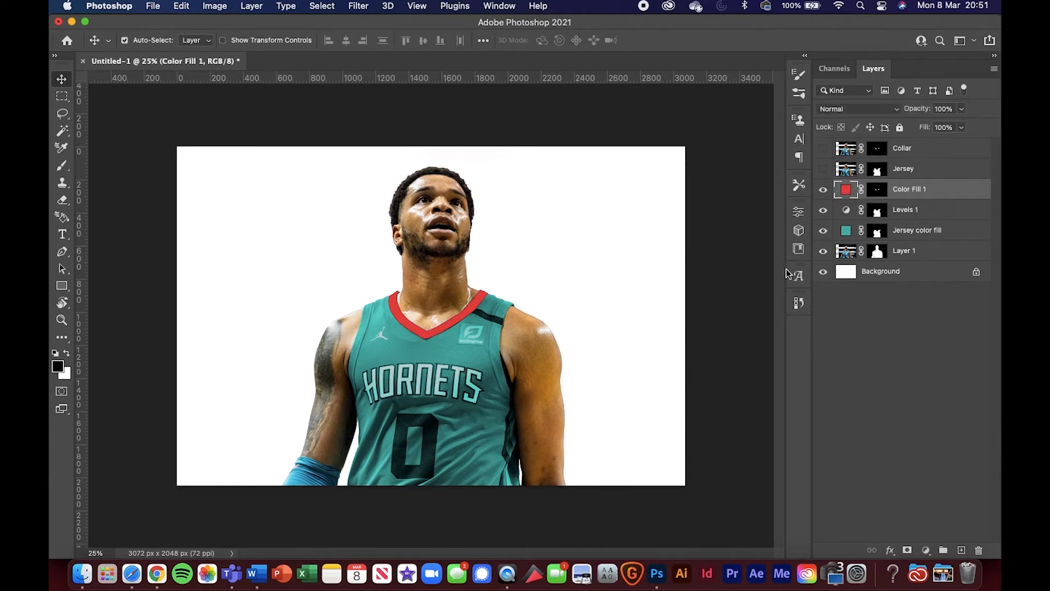
key(super+plus)
key(super+plus)
key(super+plus)
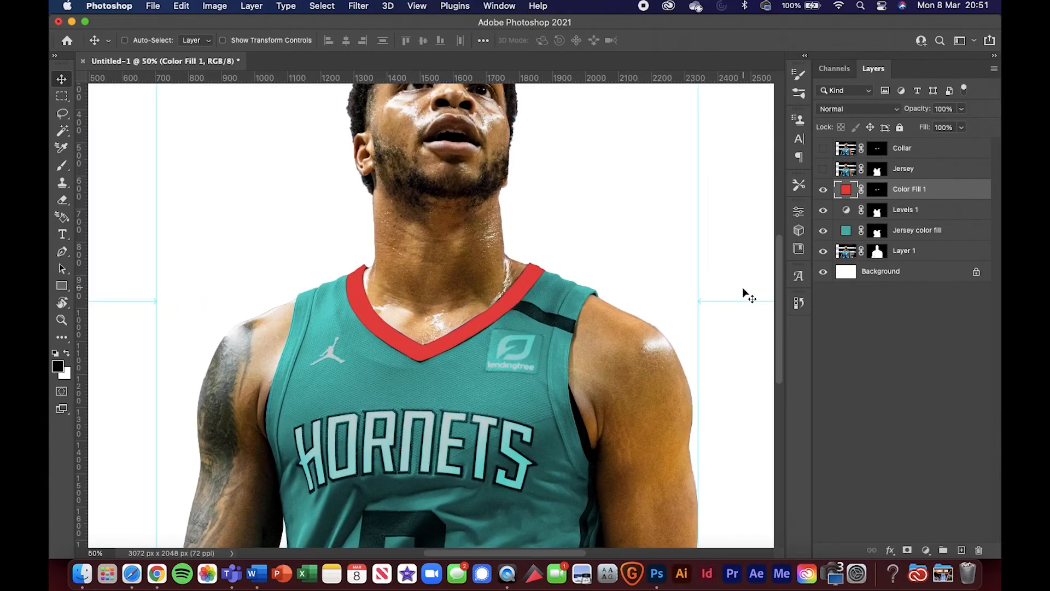
click(882, 112)
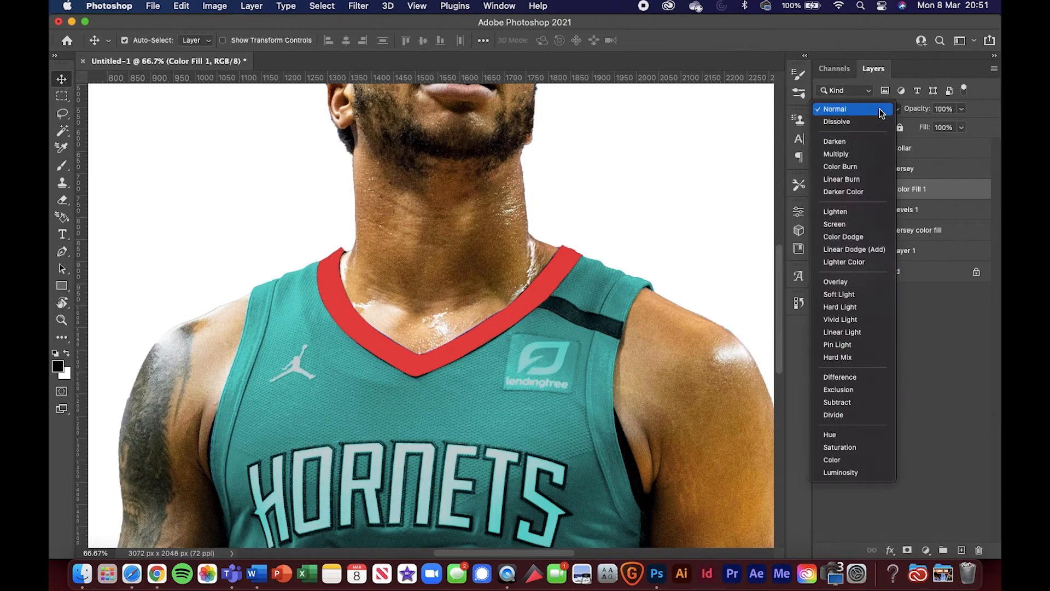
click(852, 463)
key(super+minus)
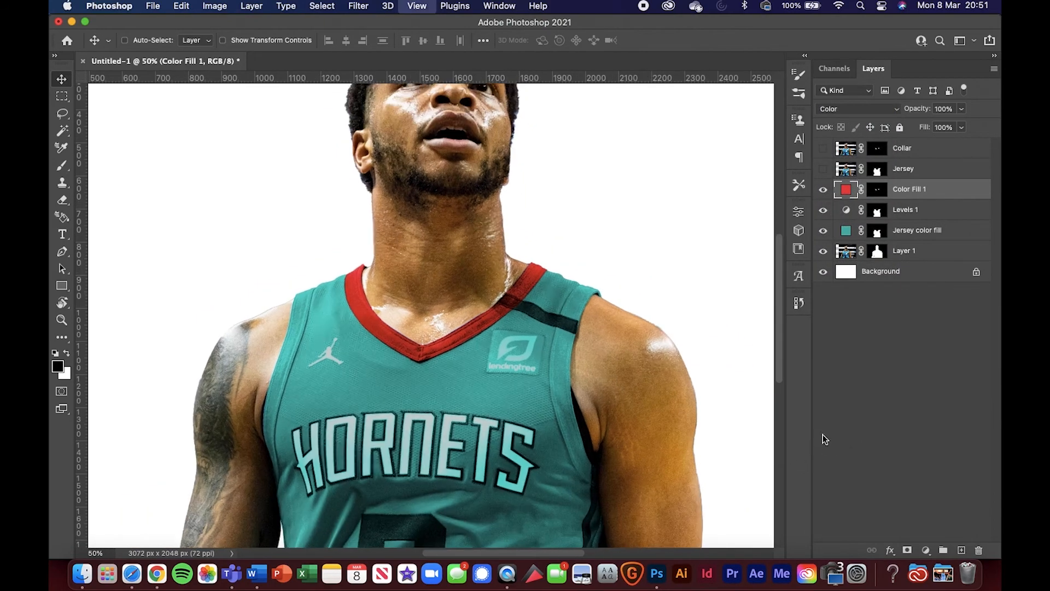
- Inspect the recolored collar up close and rename the Color Fill 1 layer as "Collar color fill"
key(super+plus)
key(super+plus)
key(super+plus)
scroll(705, 290, right, 5)
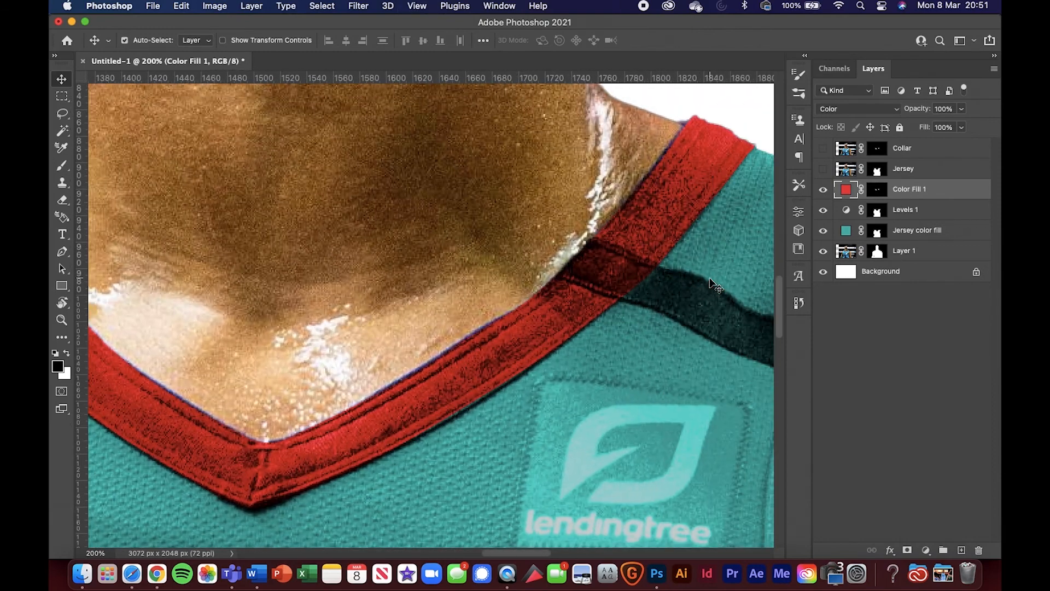
scroll(655, 283, right, 3)
scroll(655, 283, up, 1)
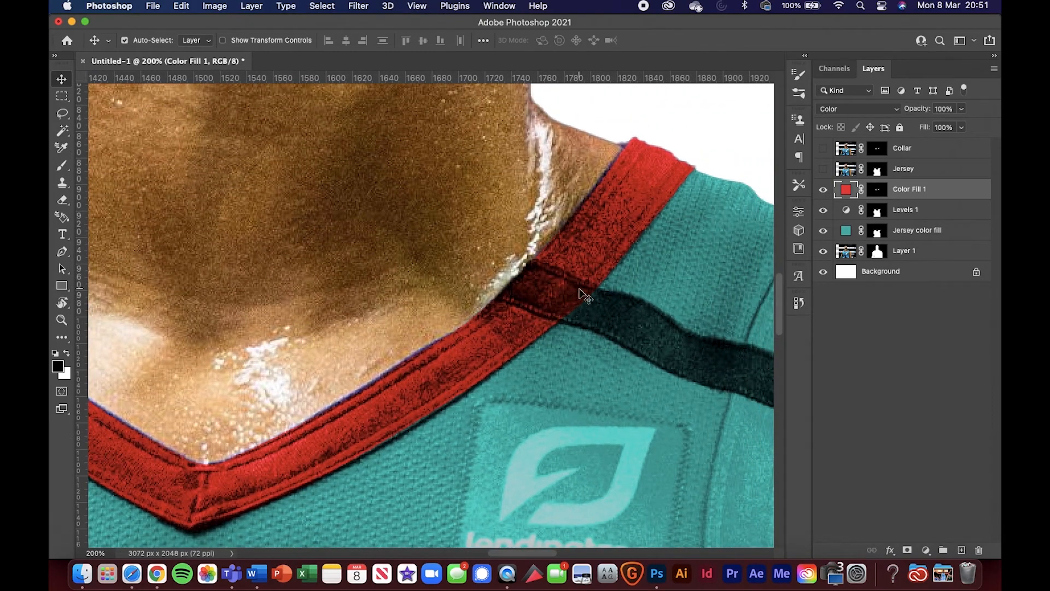
double_click(912, 190)
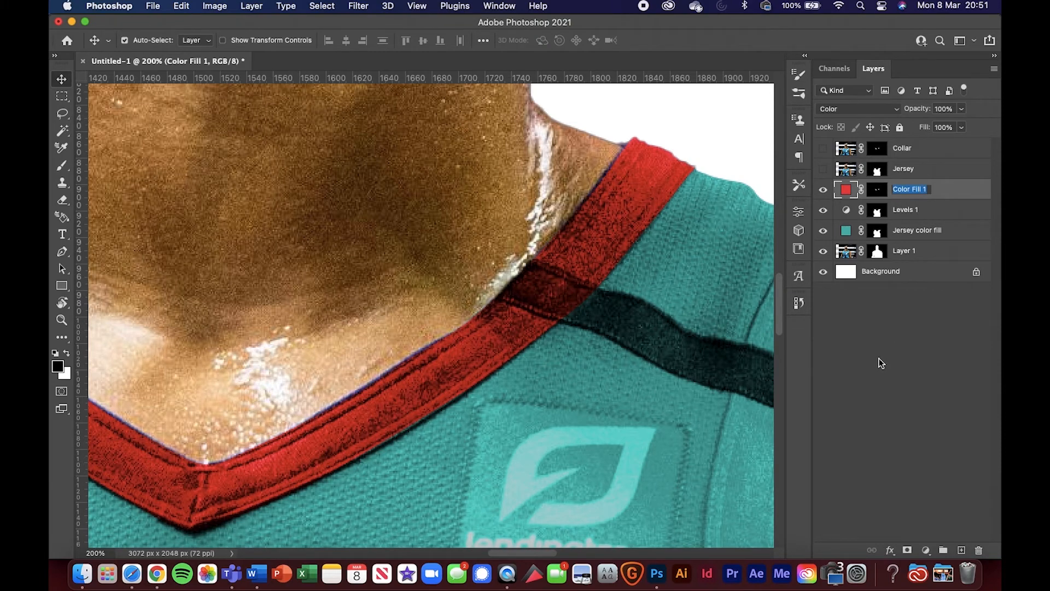
text(Collar color fill)
key(Return)
key(super+minus)
key(super+minus)
key(super+minus)
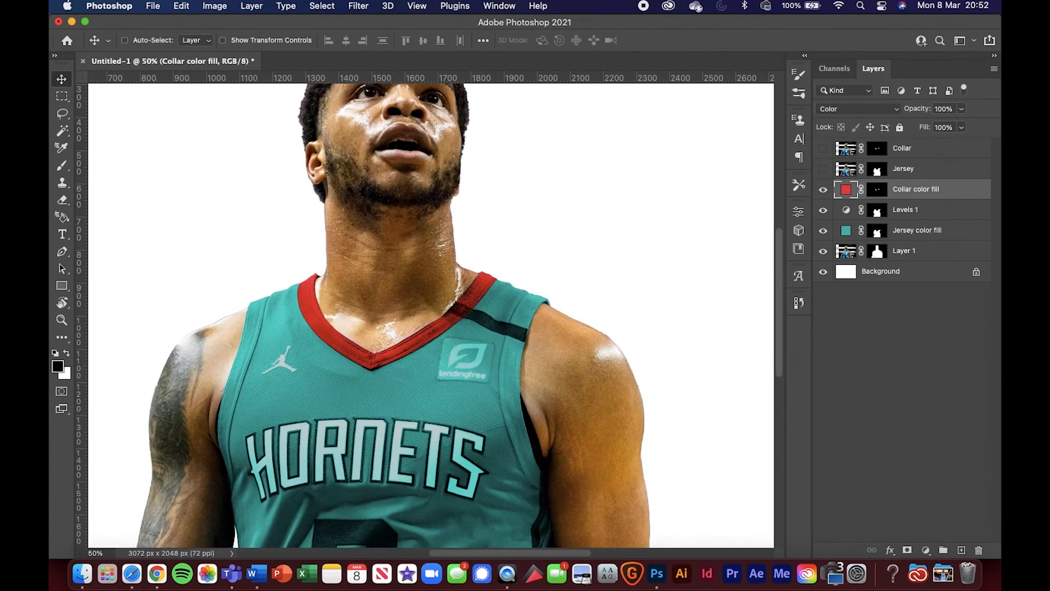
- Add a Levels adjustment layer above Collar color fill and replace its mask with a copy of that layer's mask
key(super+minus)
key(super+minus)
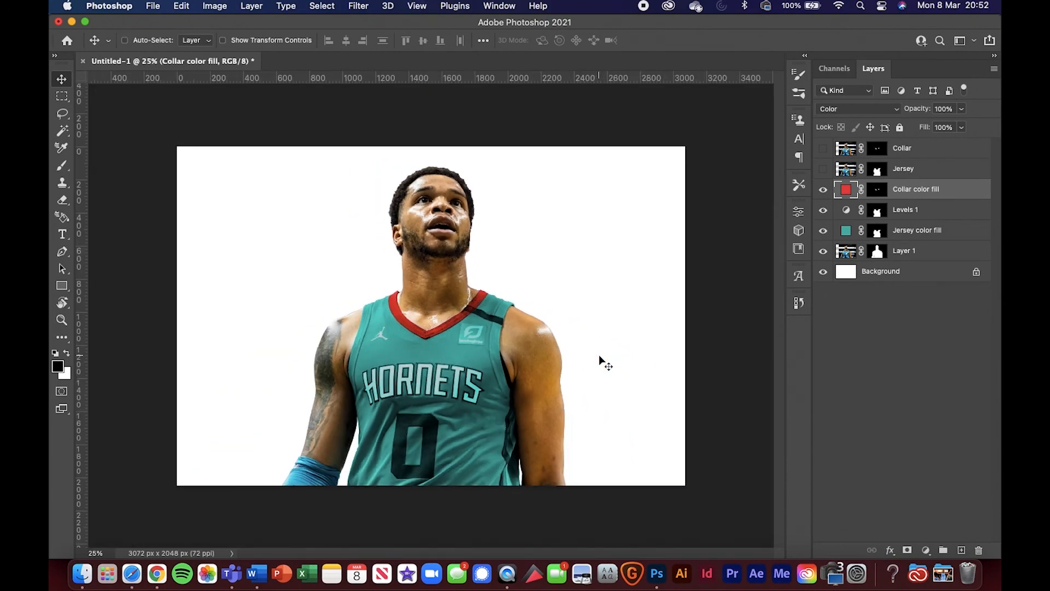
key(super+plus)
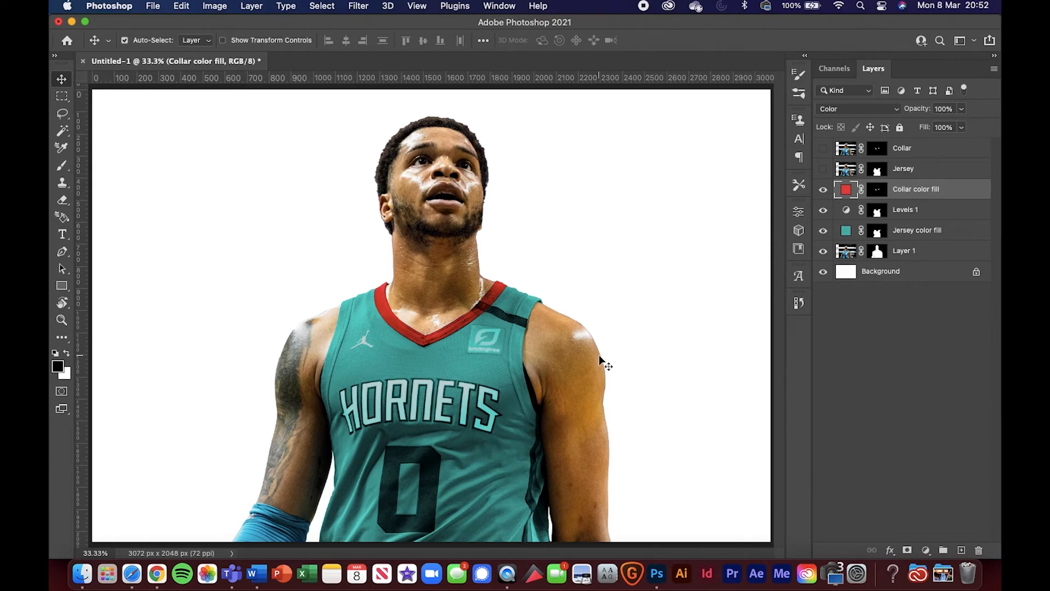
key(super+minus)
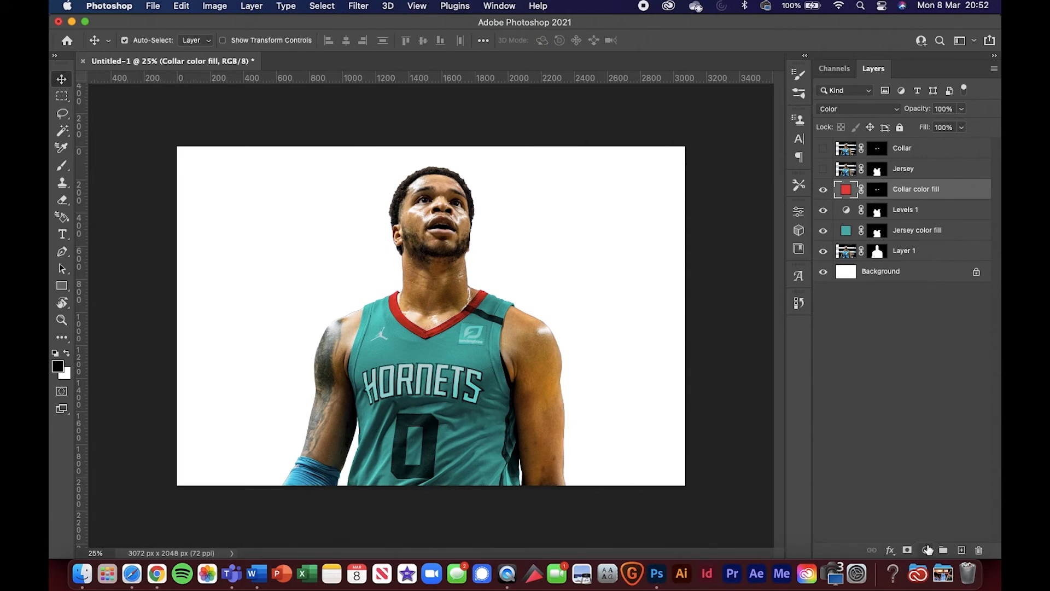
click(928, 549)
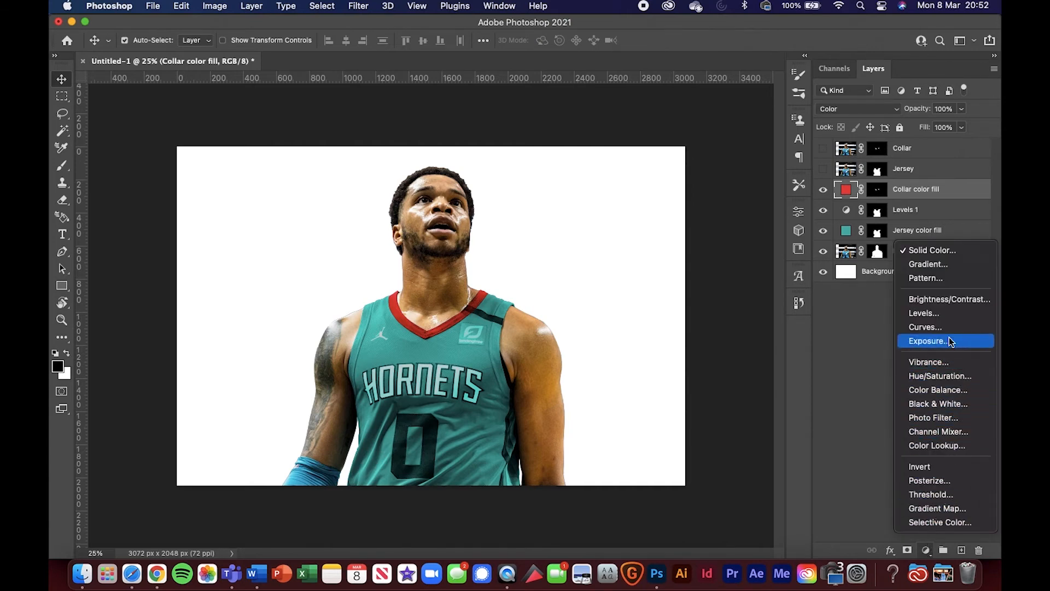
click(946, 312)
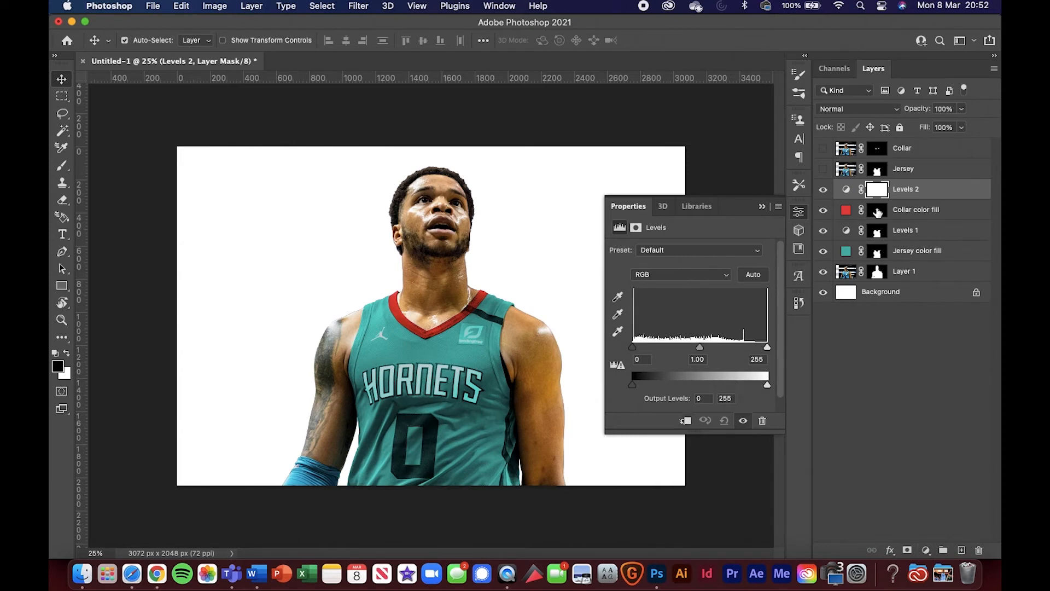
drag(877, 212, 877, 189)
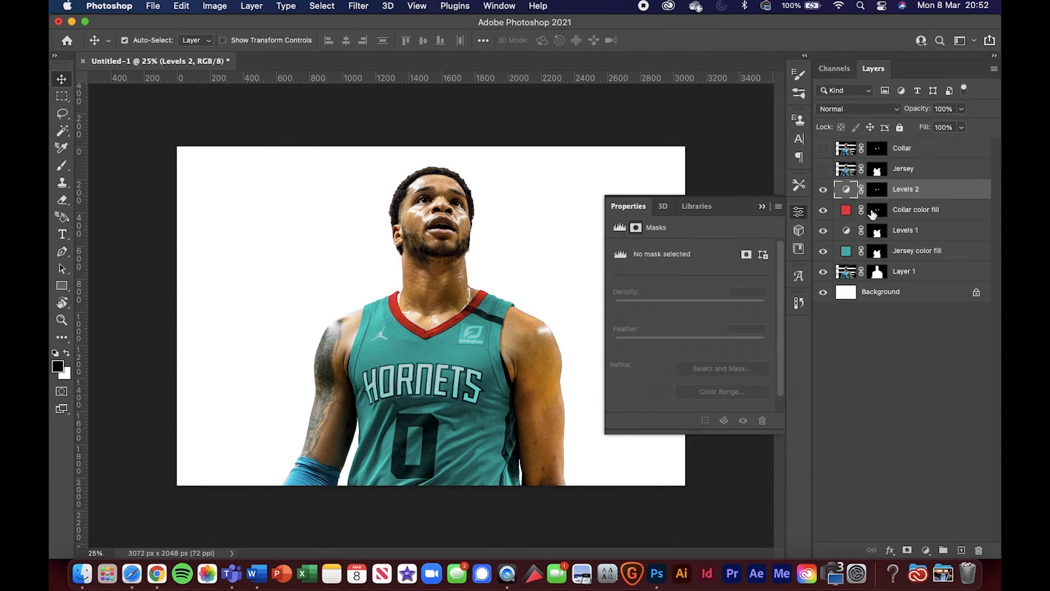
- Darken the collar by setting the midtone input of Levels 2 to 0.83
click(846, 189)
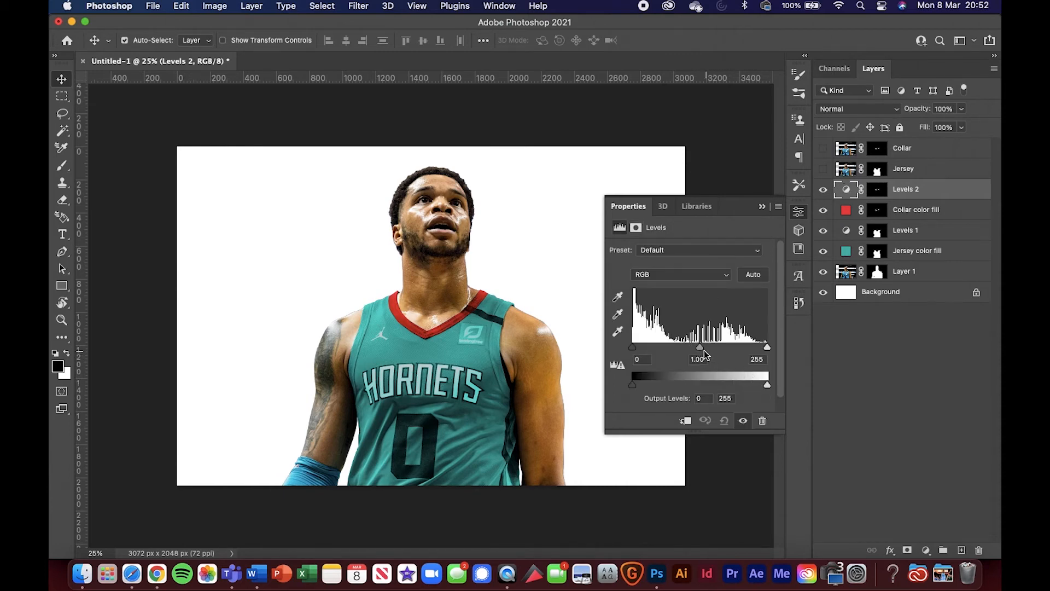
mouse_move(700, 346)
mouse_down()
mouse_move(714, 346)
mouse_move(654, 353)
mouse_move(707, 348)
mouse_up()
drag(744, 386, 782, 385)
mouse_move(707, 348)
mouse_down()
mouse_move(723, 349)
mouse_move(710, 353)
mouse_up()
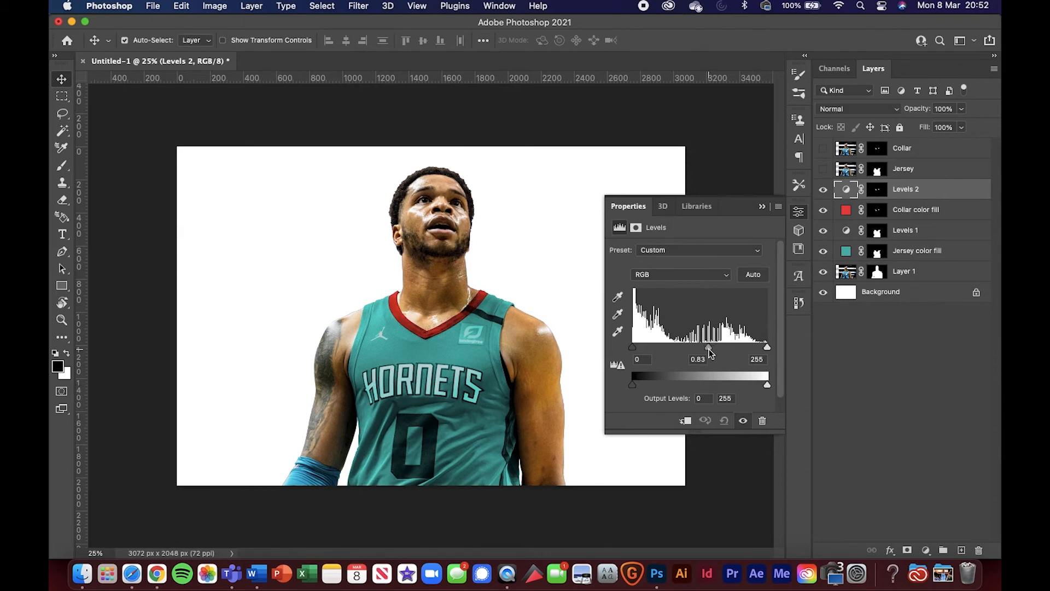
click(761, 206)
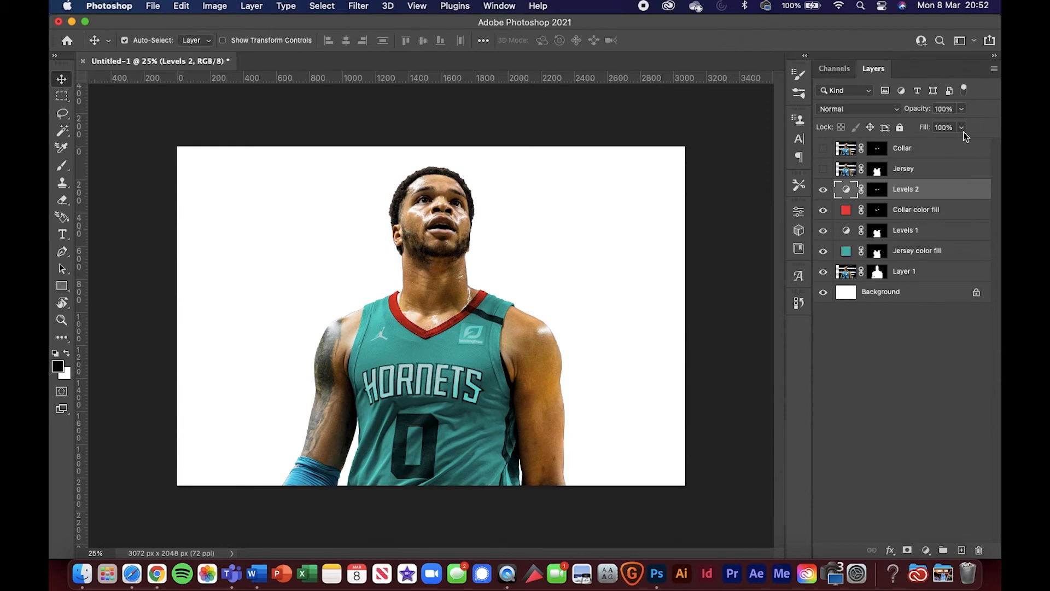
- Delete the hidden Jersey and Collar layers
click(931, 170)
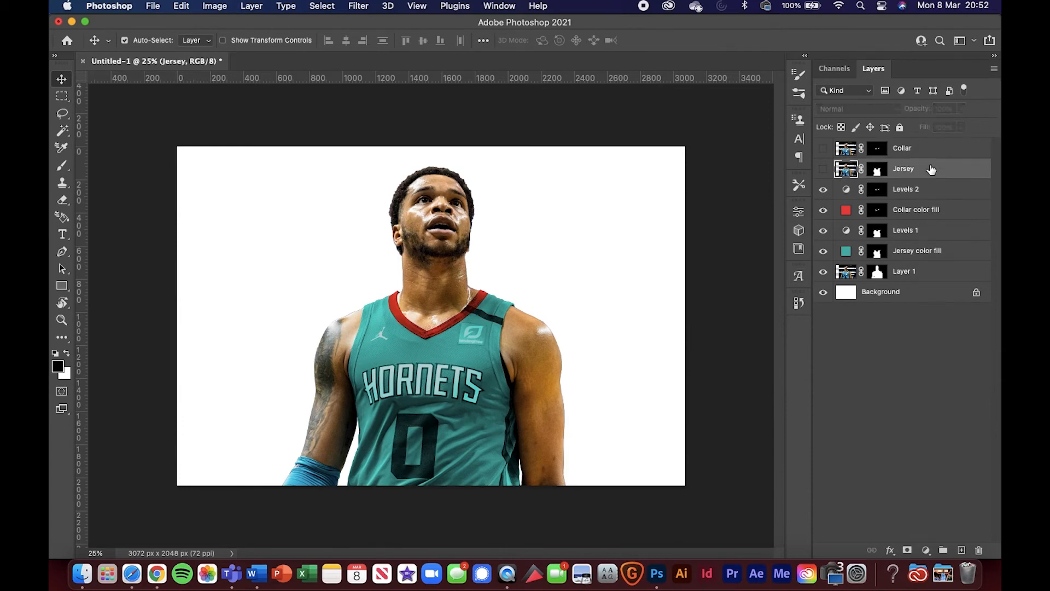
key(BackSpace)
click(924, 152)
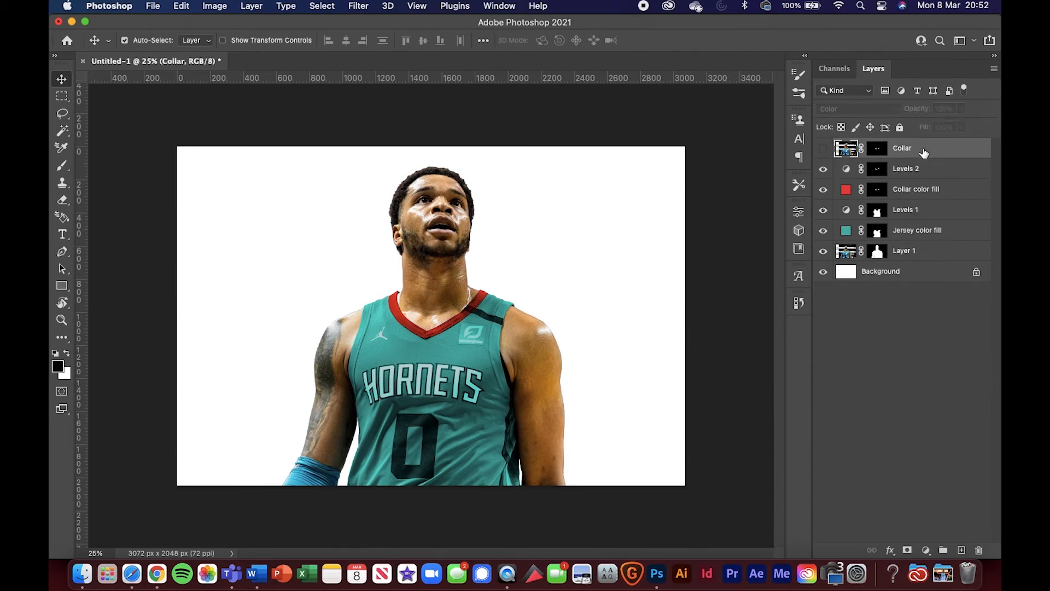
key(BackSpace)
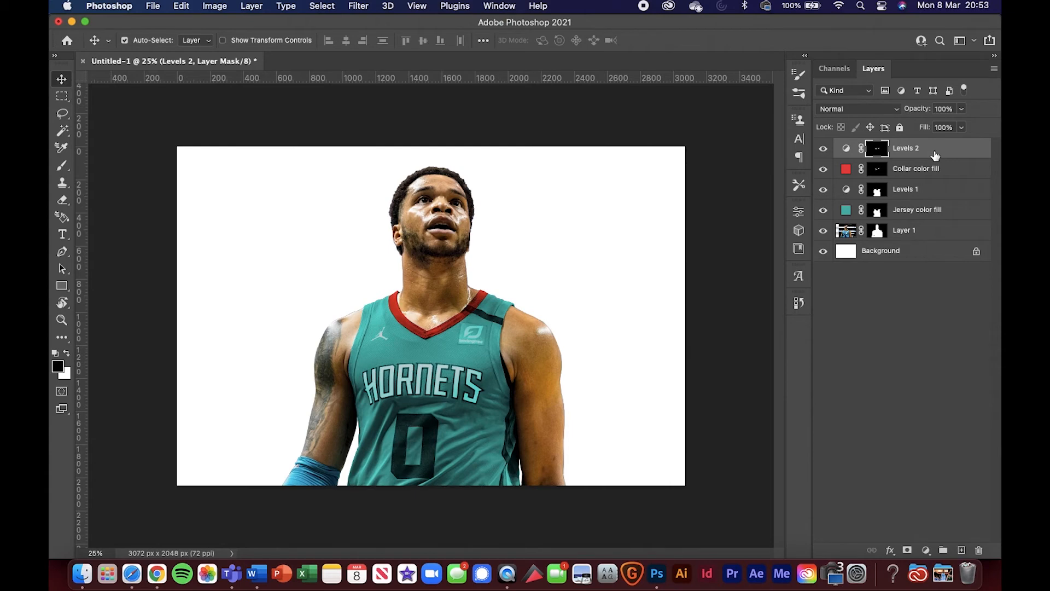
- Hide both color fill layers and both Levels layers, and add a Hue/Saturation adjustment layer directly above Layer 1
click(823, 149)
drag(826, 151, 823, 219)
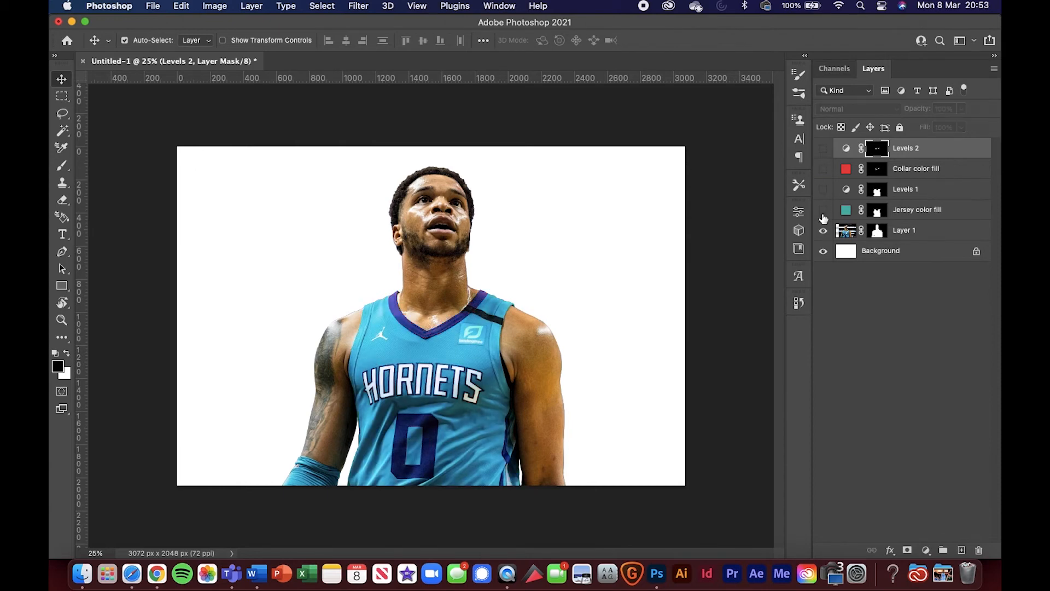
click(919, 232)
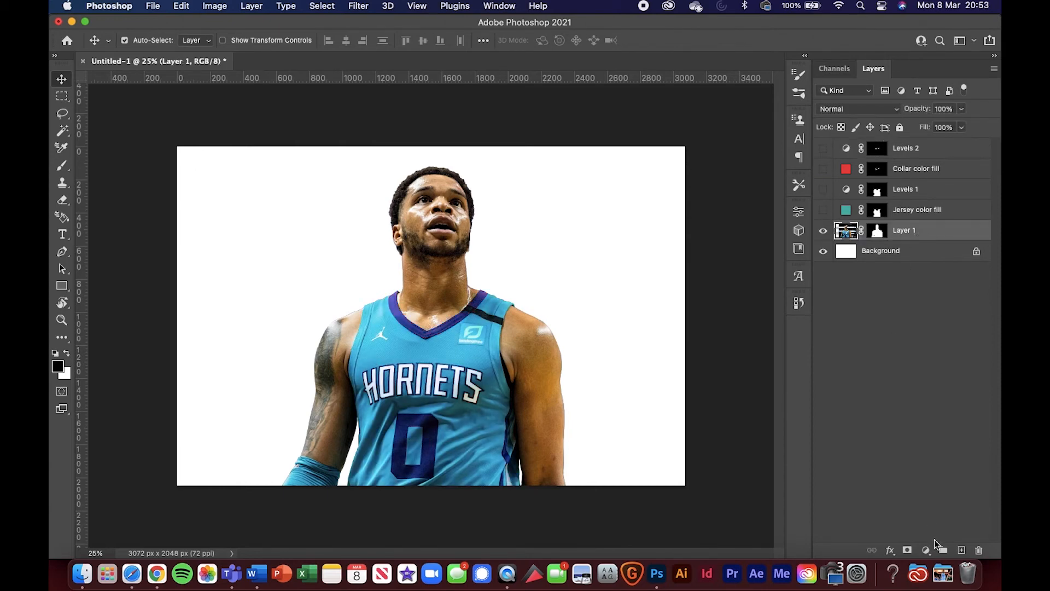
click(926, 550)
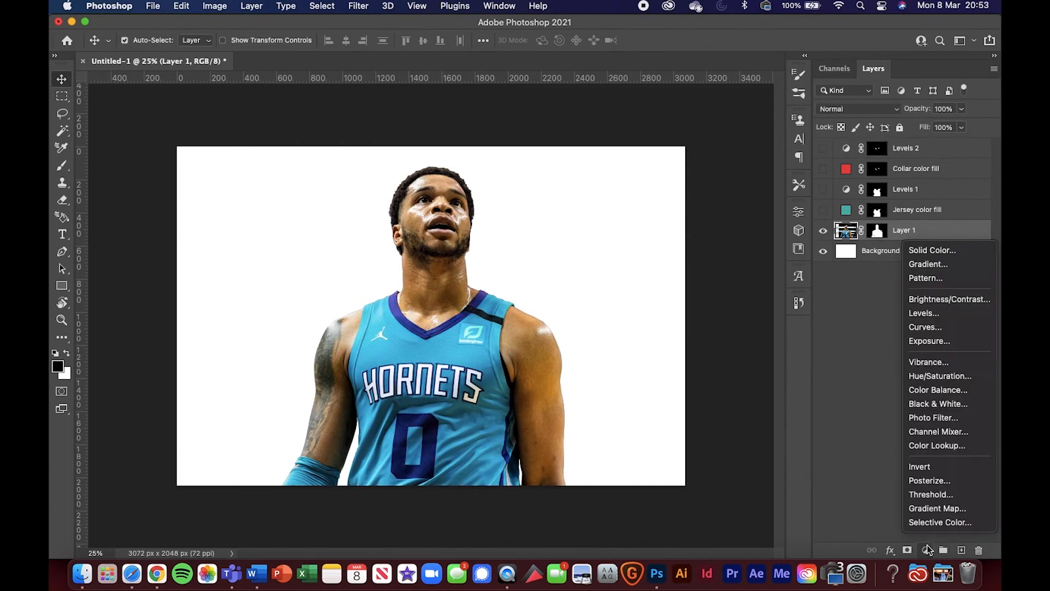
click(949, 376)
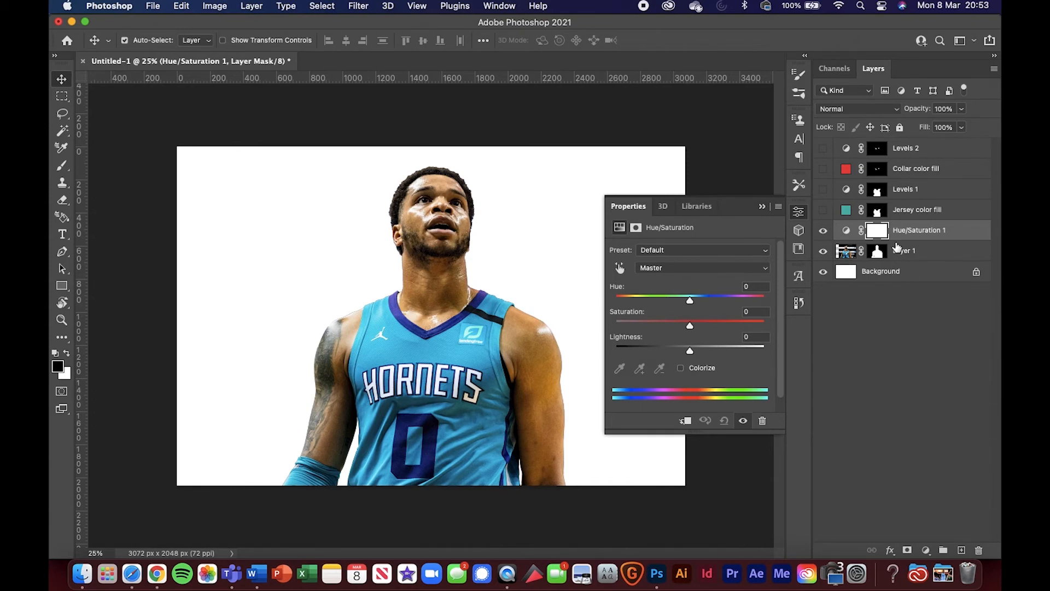
- Check the Jersey color fill's color values, including its hue, without changing the color
click(762, 206)
click(822, 231)
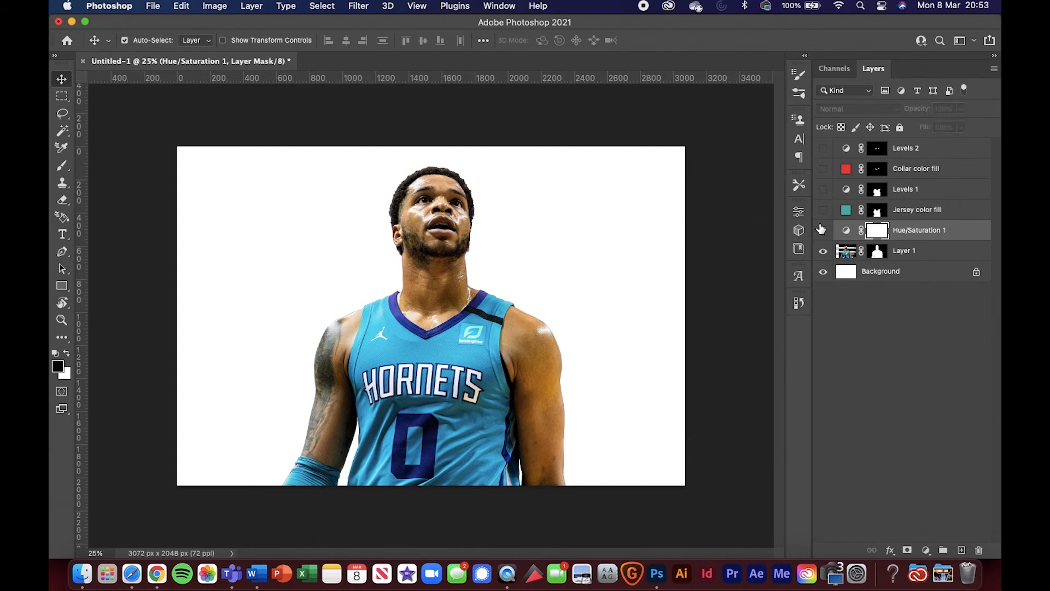
double_click(846, 213)
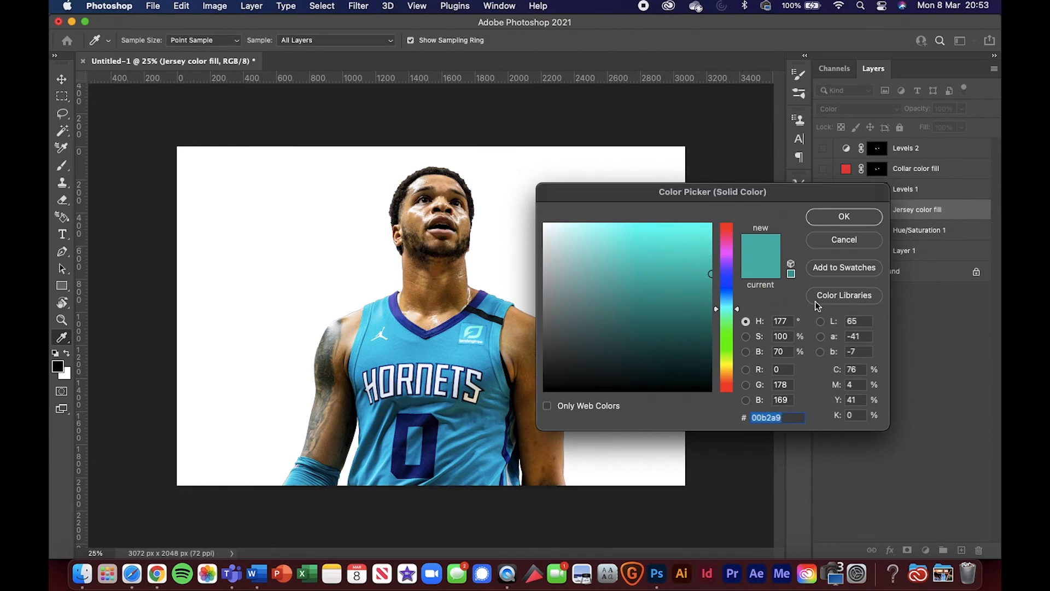
click(843, 239)
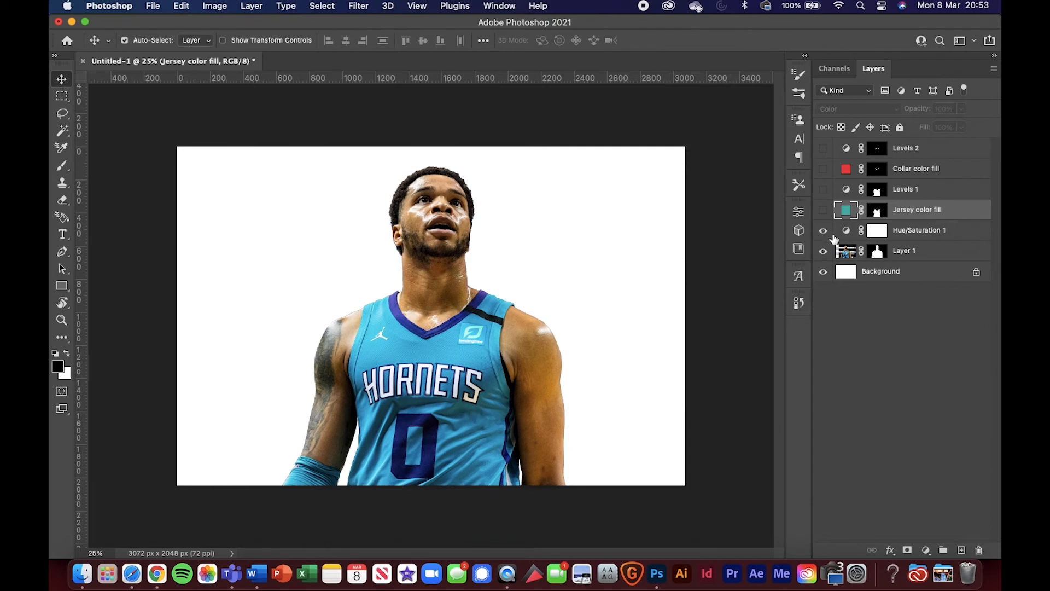
- Enable Colorize on Hue/Saturation 1 and set its hue to 177 and saturation to 77
double_click(846, 232)
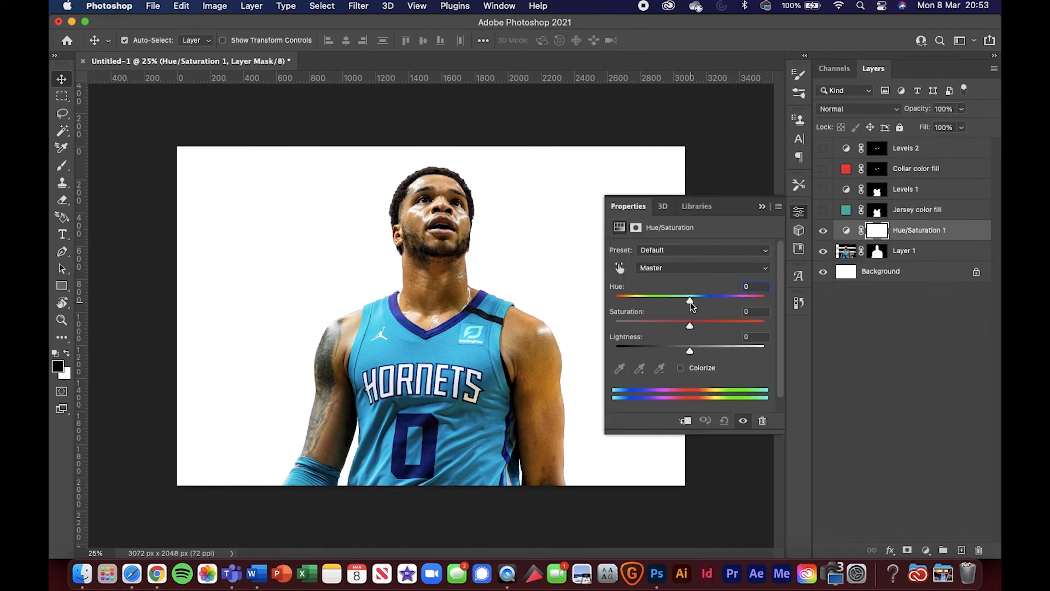
mouse_move(691, 300)
mouse_down()
mouse_move(635, 300)
mouse_move(745, 298)
mouse_move(700, 301)
mouse_up()
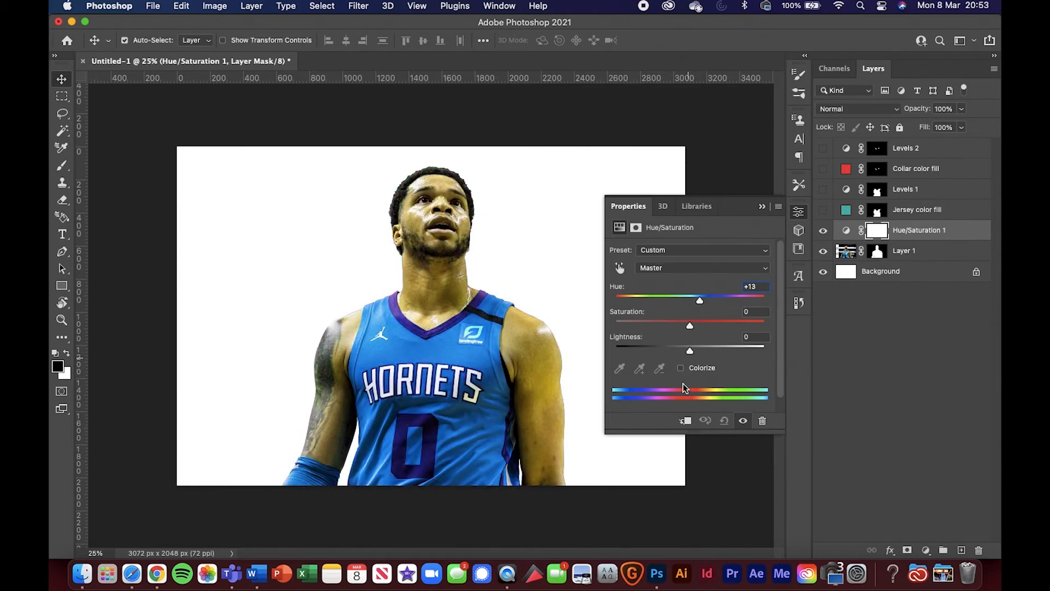
click(680, 368)
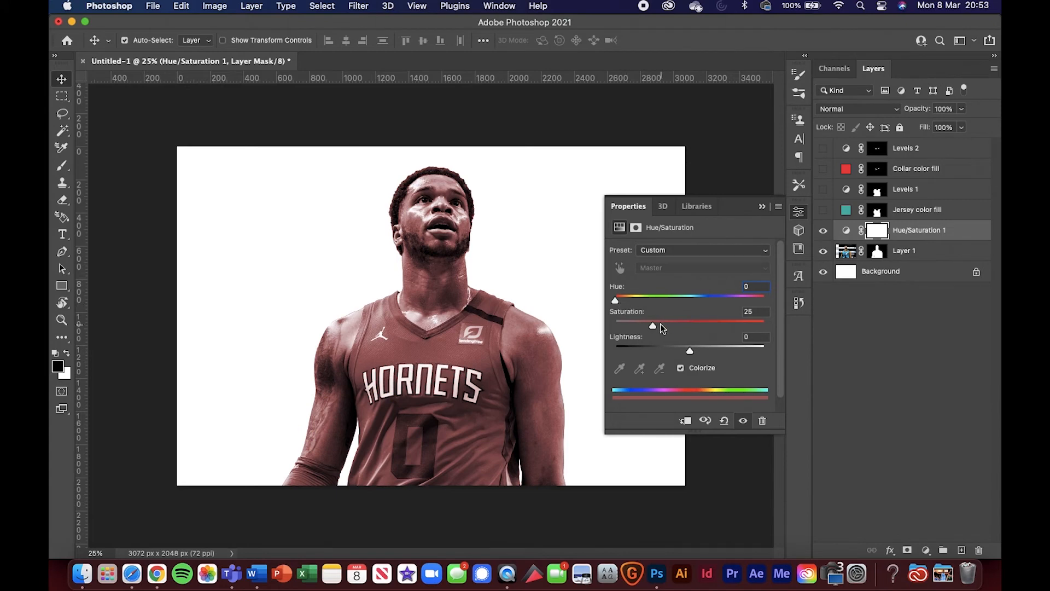
drag(618, 300, 730, 322)
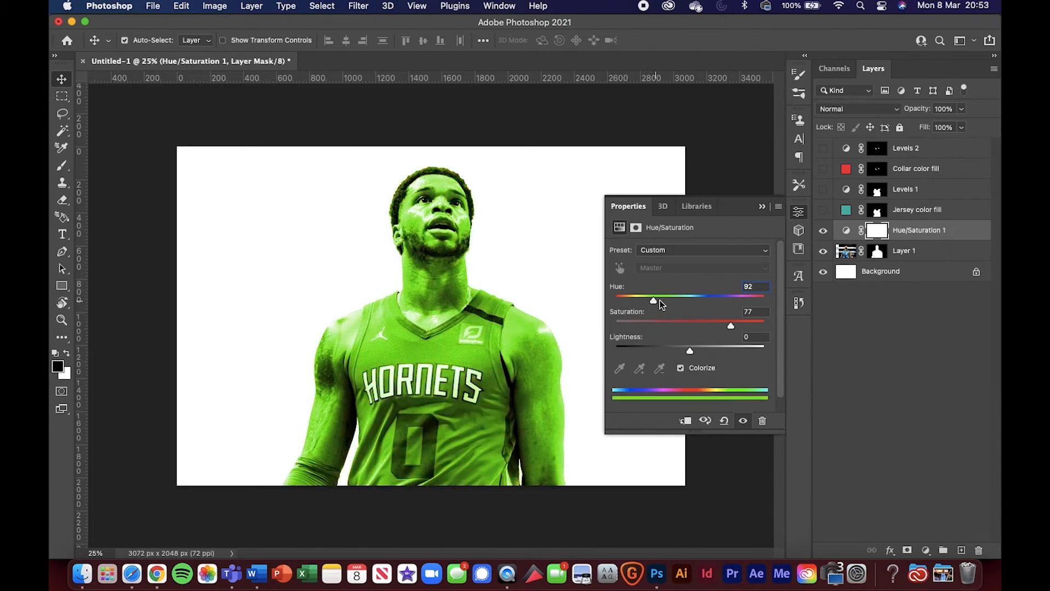
drag(659, 300, 688, 303)
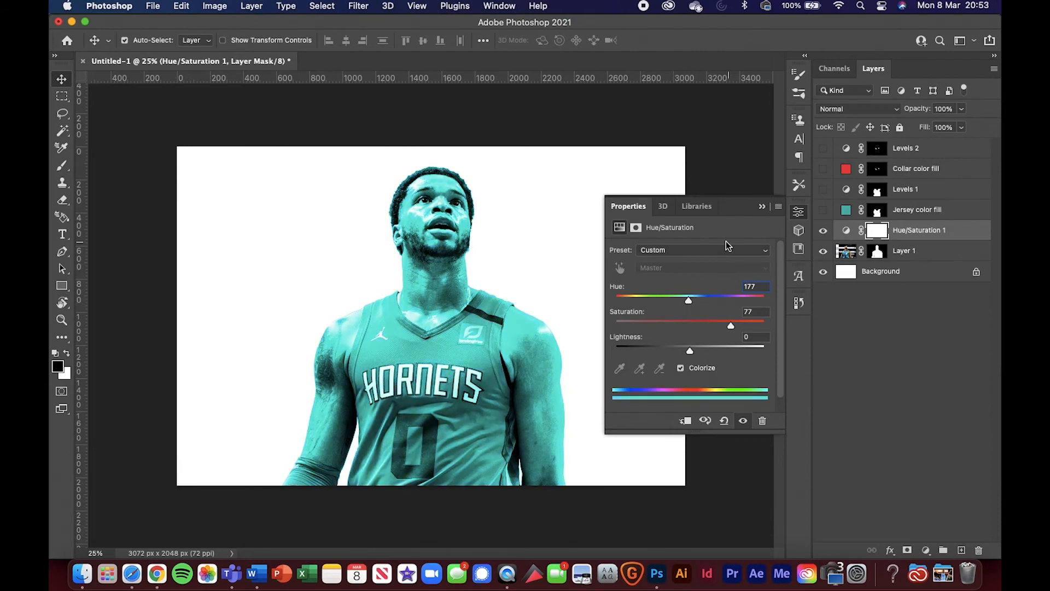
click(760, 207)
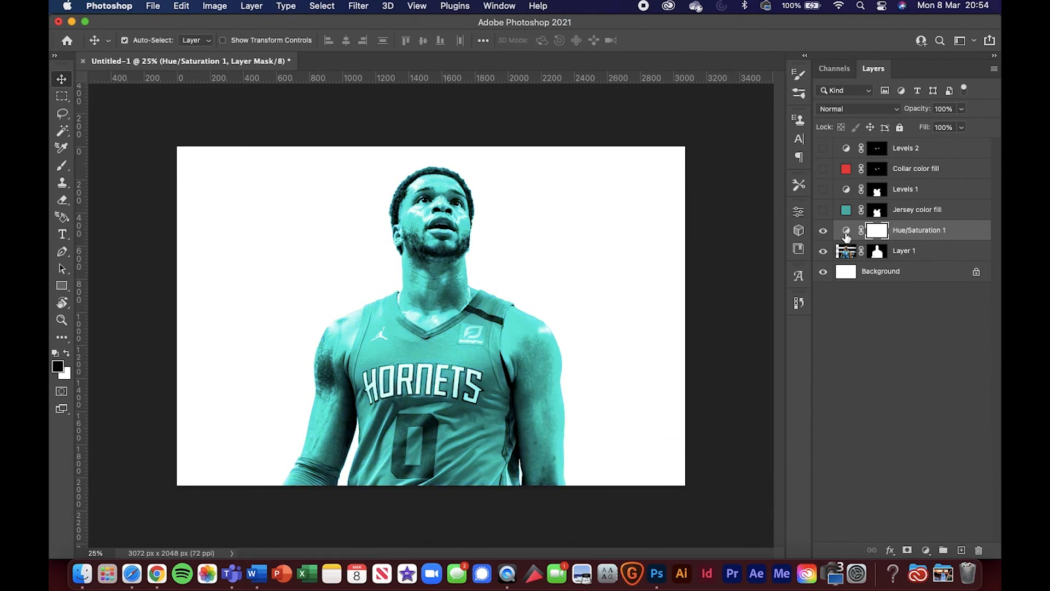
- Turn off Colorize on Hue/Saturation 1 and reset its hue to 0
double_click(846, 232)
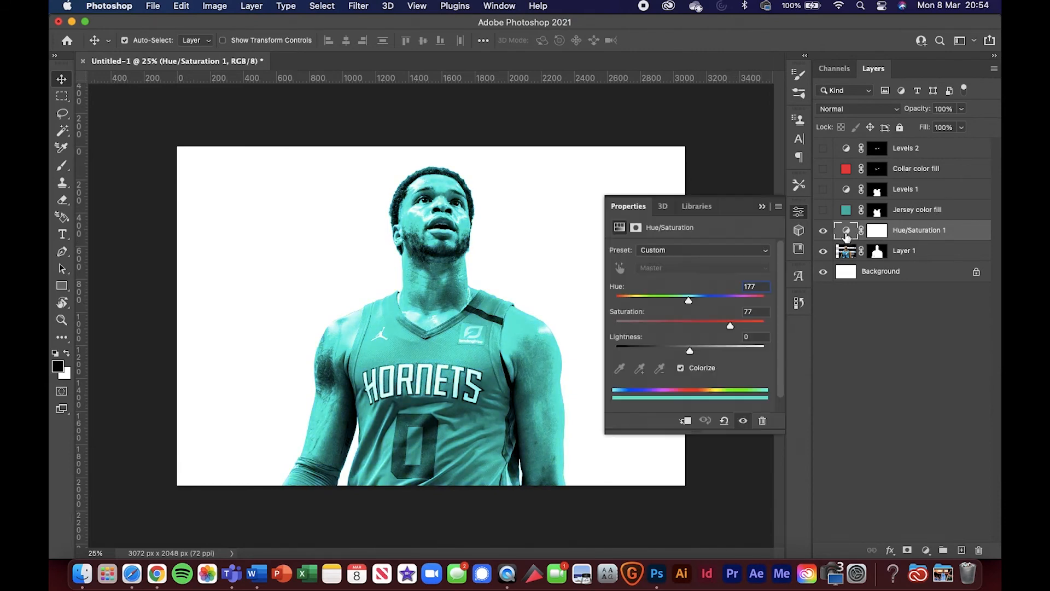
click(680, 367)
click(755, 287)
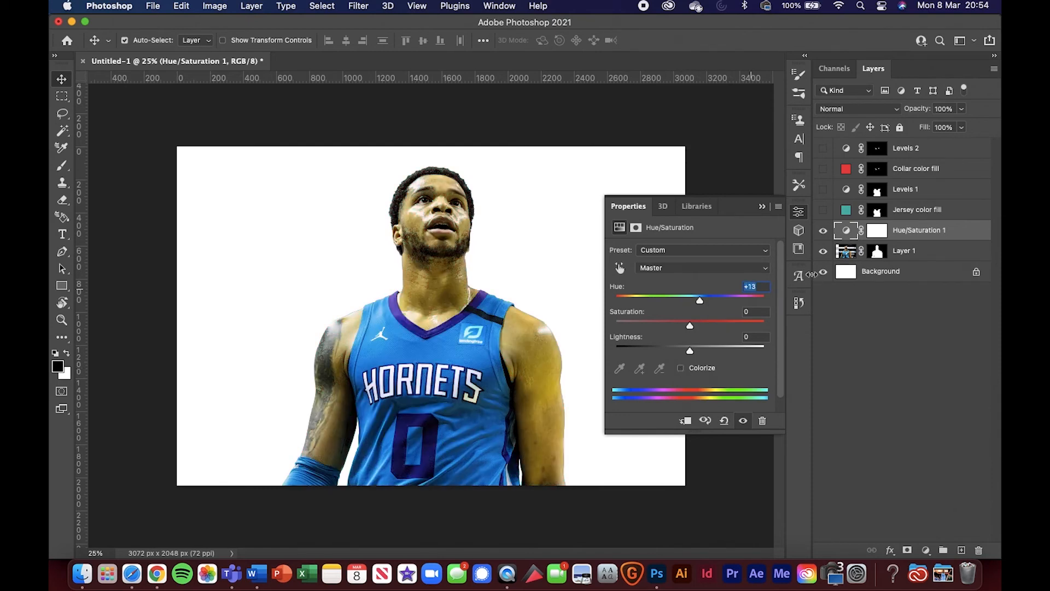
text(0)
key(Return)
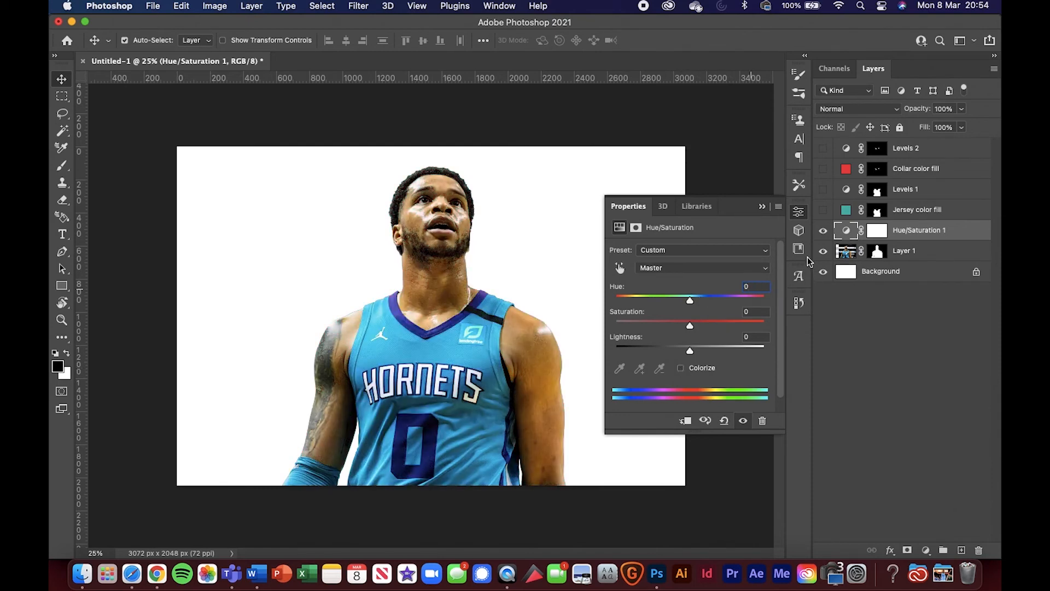
click(763, 207)
click(877, 316)
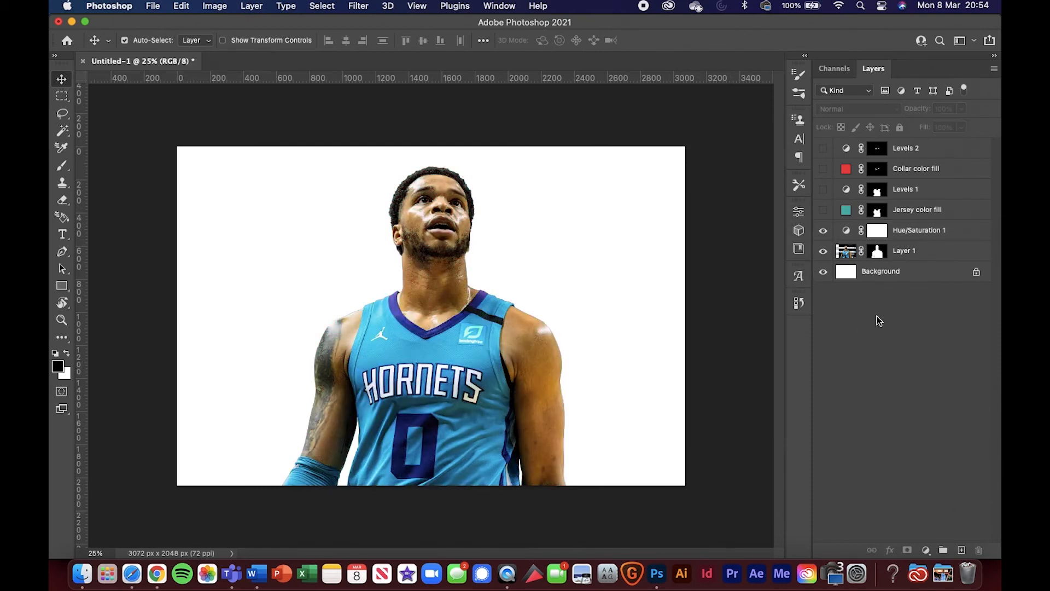
- Turn Colorize back on for the Hue/Saturation 1 layer
double_click(845, 230)
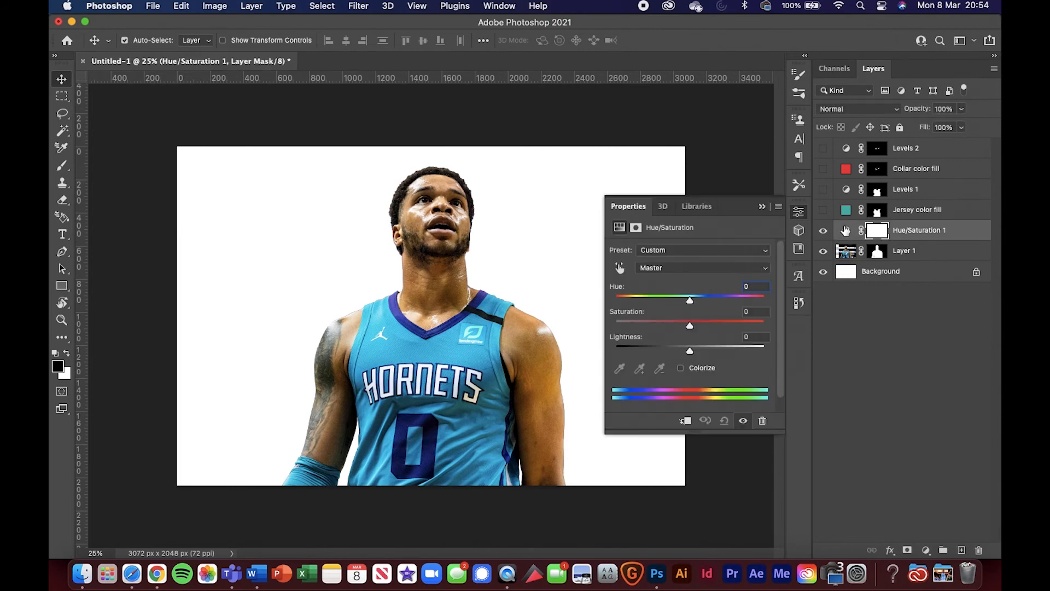
click(681, 367)
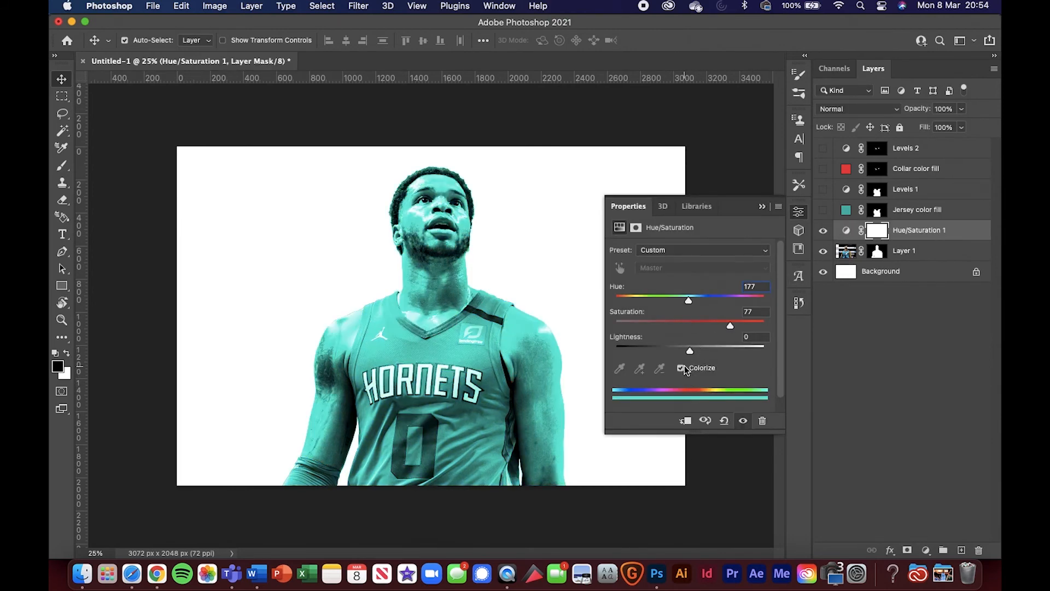
click(762, 206)
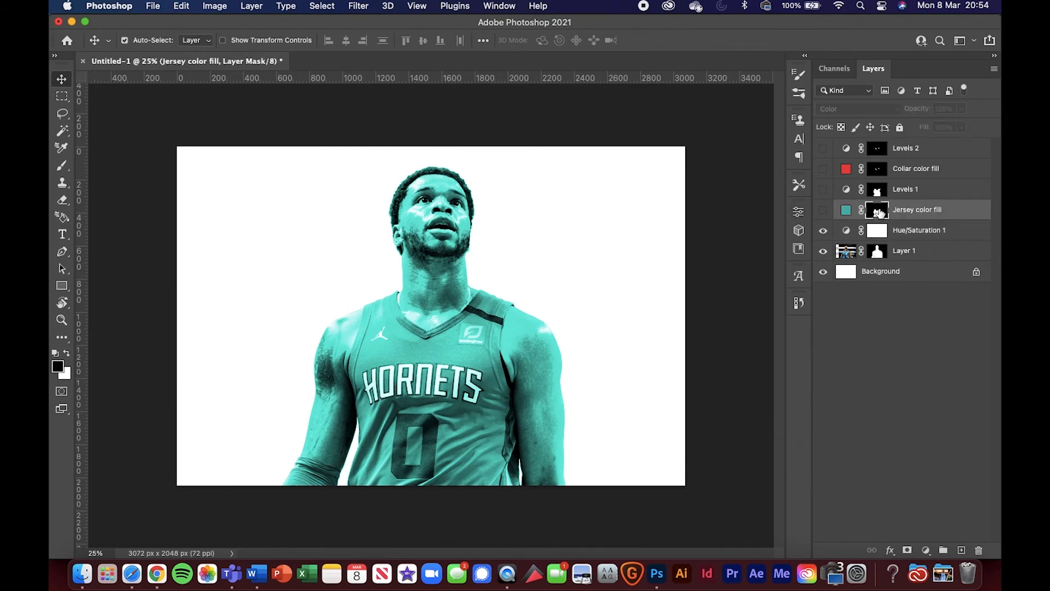
- Limit Hue/Saturation 1 to the jersey by replacing its mask with a copy of the Jersey color fill layer's mask, keeping hue 177
drag(877, 214, 877, 231)
double_click(847, 231)
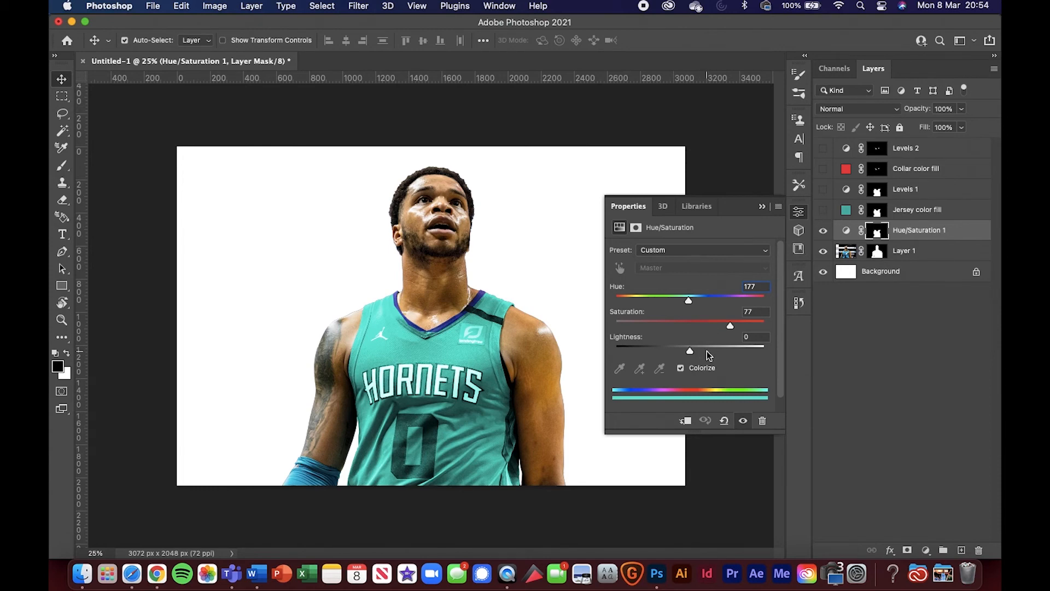
mouse_move(688, 299)
mouse_down()
mouse_move(697, 297)
mouse_move(688, 300)
mouse_up()
click(762, 206)
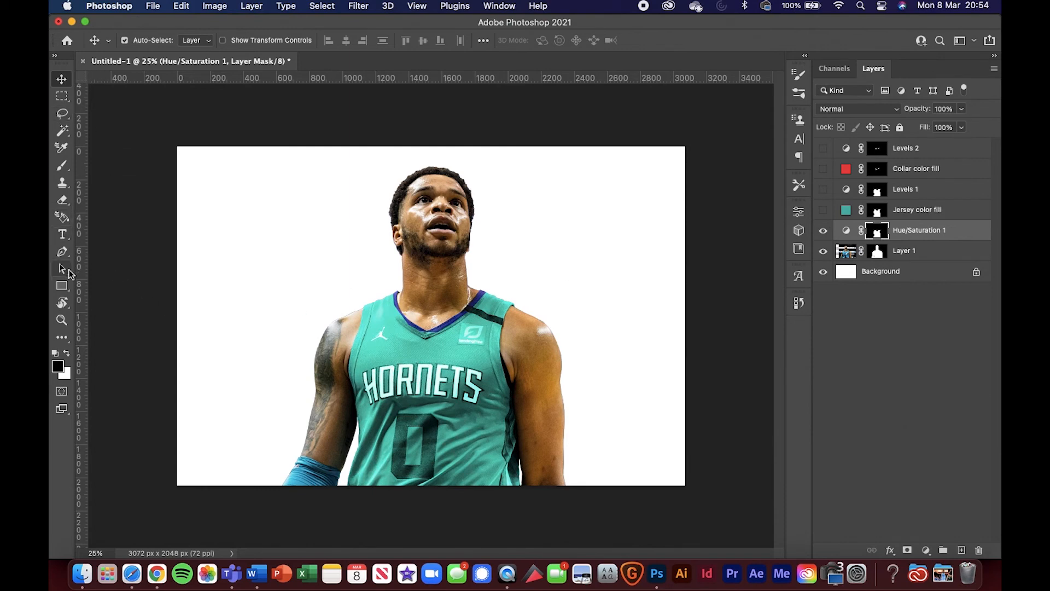
- Draw a rectangle about 443 by 610 px on the white area beside the player's head and fill it with the jersey teal
click(62, 285)
drag(560, 174, 641, 292)
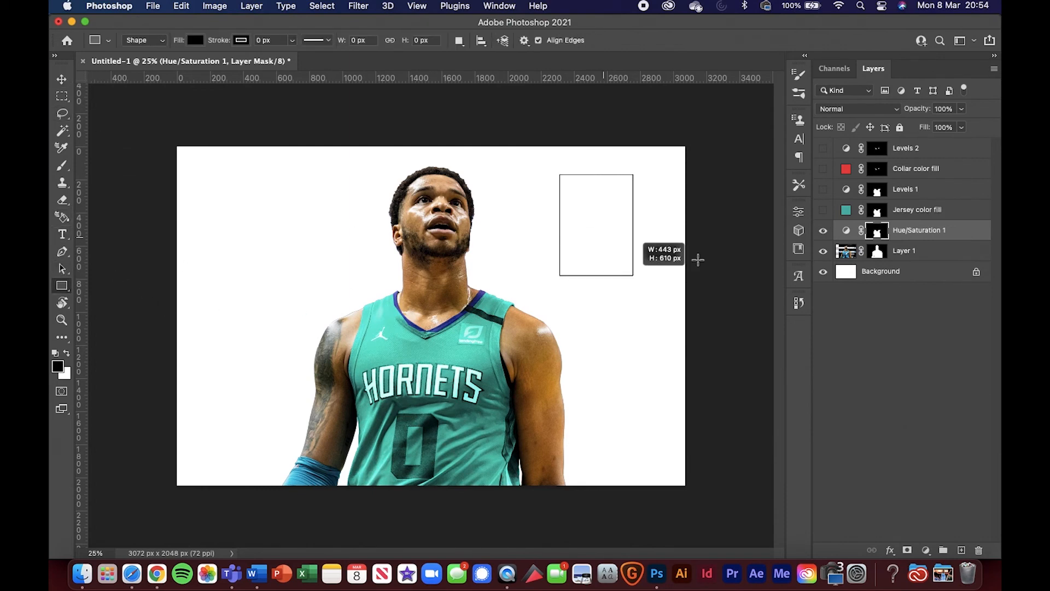
click(657, 343)
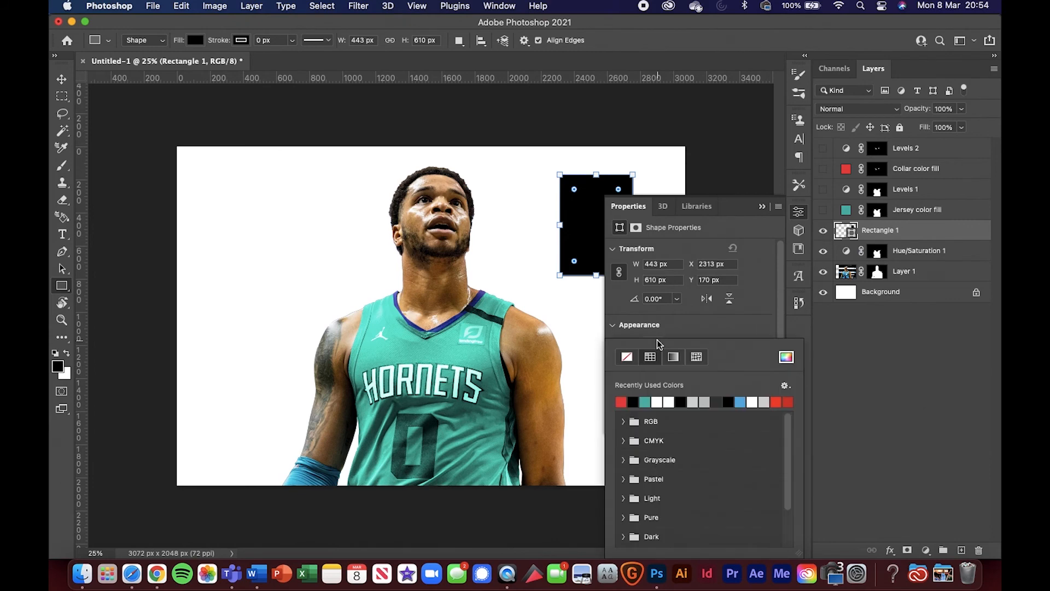
click(650, 401)
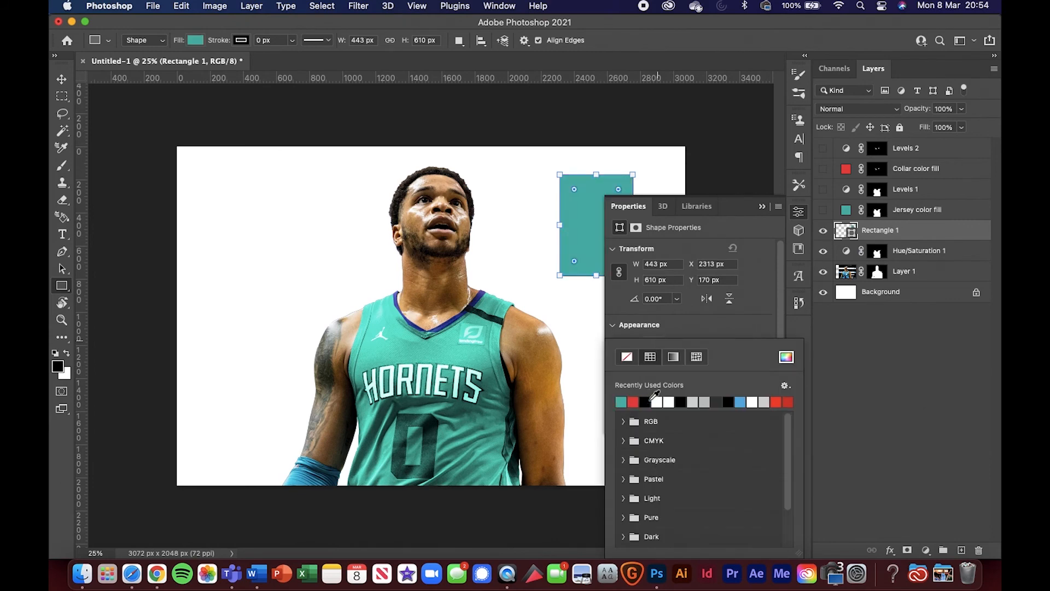
click(762, 206)
click(61, 80)
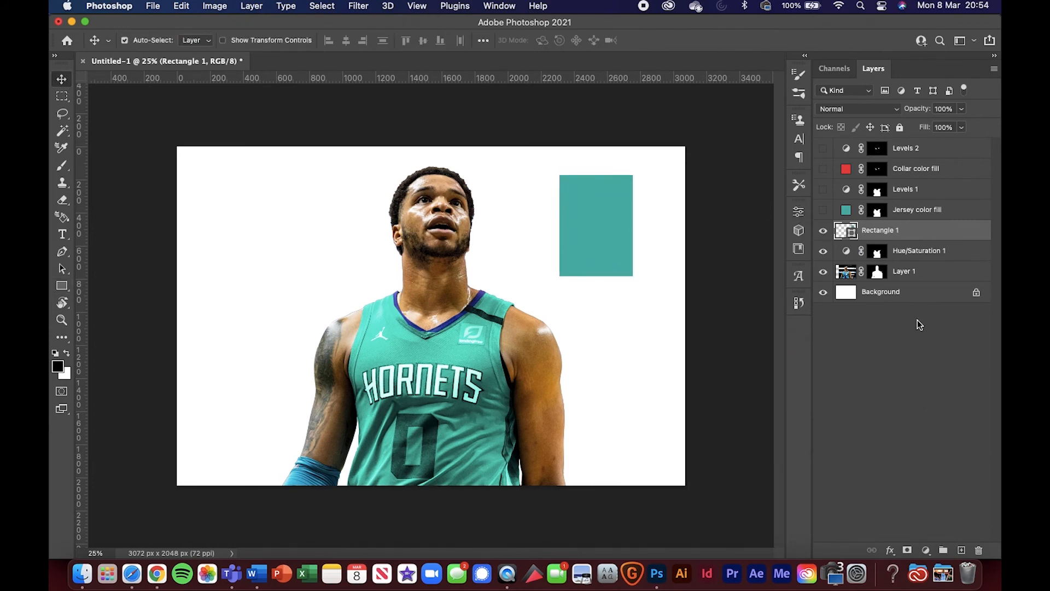
- Set Hue/Saturation 1's hue to 175 and try lightness values of +35, -79 and about +7
double_click(846, 253)
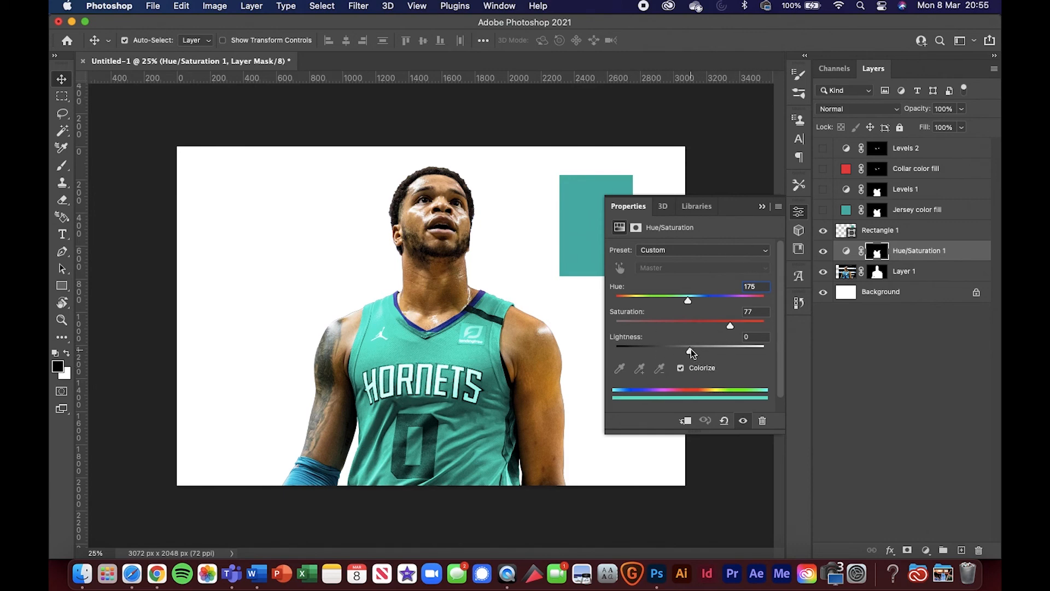
drag(691, 349, 716, 349)
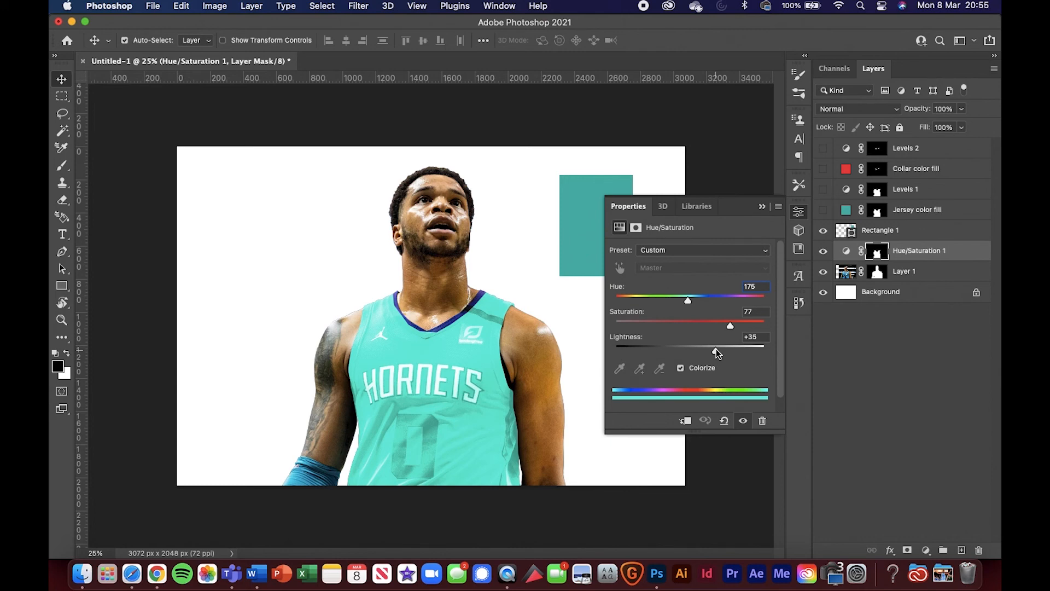
drag(716, 349, 632, 355)
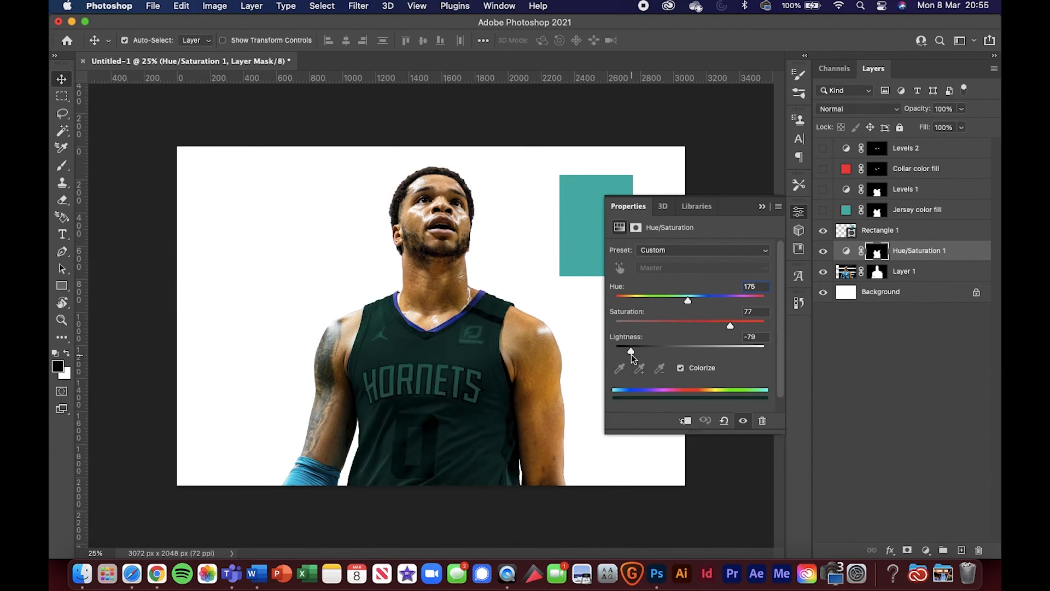
drag(631, 355, 696, 350)
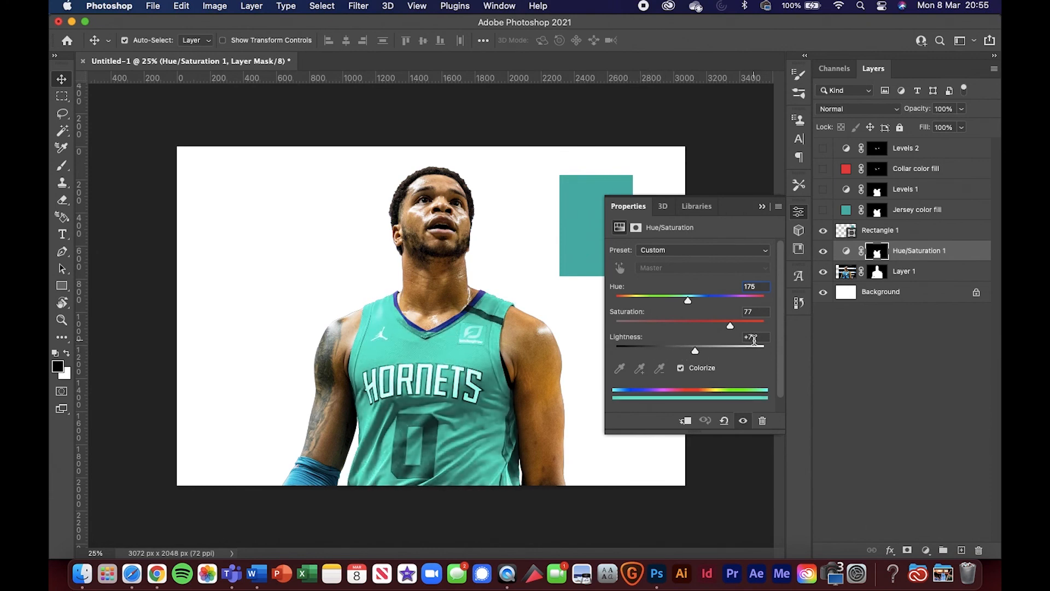
- Reset the lightness of Hue/Saturation 1 to 0 and close its settings
click(754, 337)
text(0)
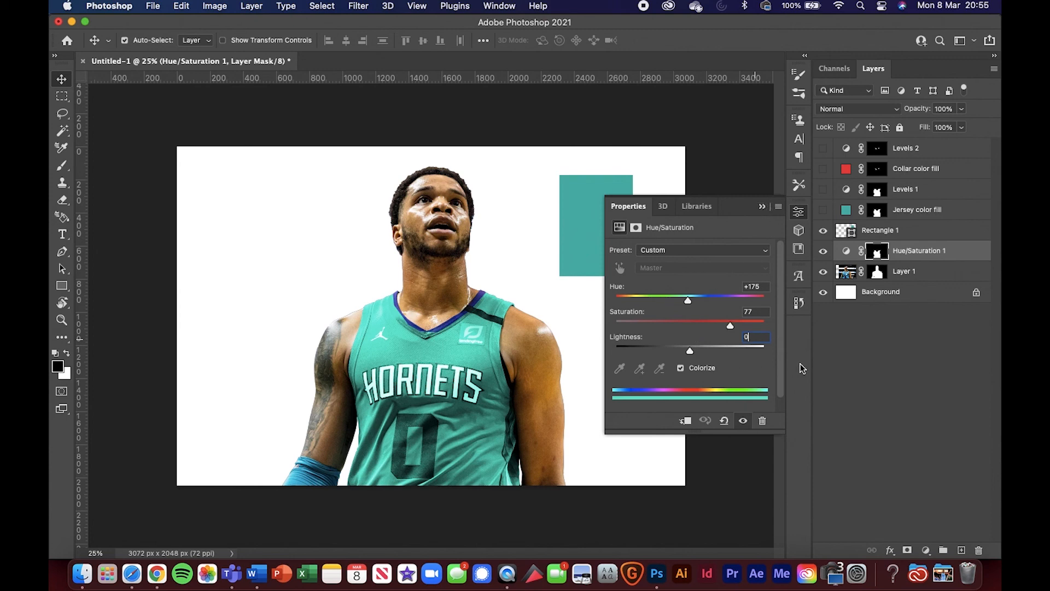
click(829, 357)
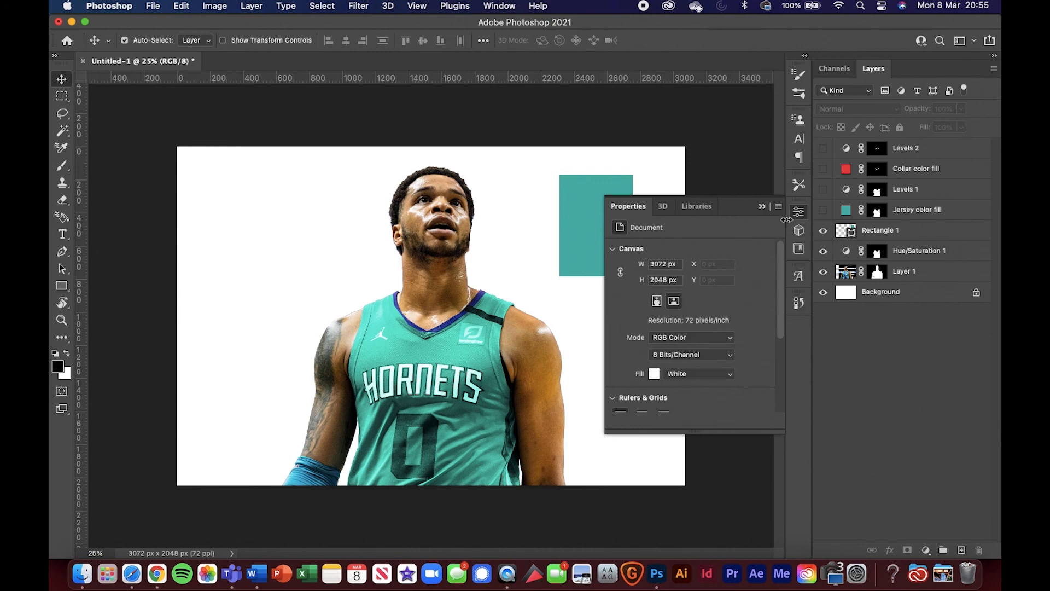
click(877, 250)
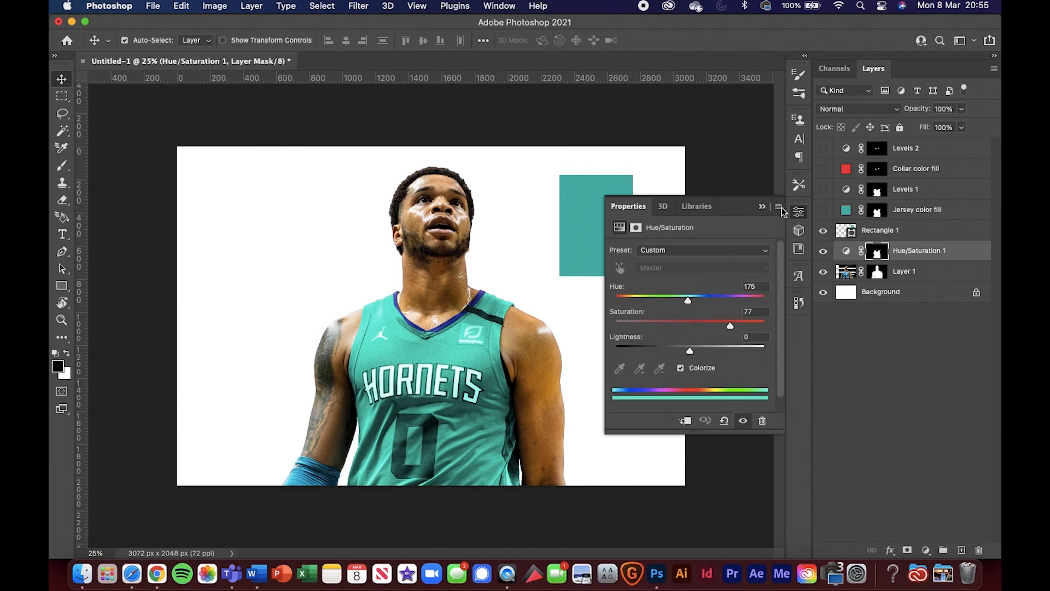
click(763, 207)
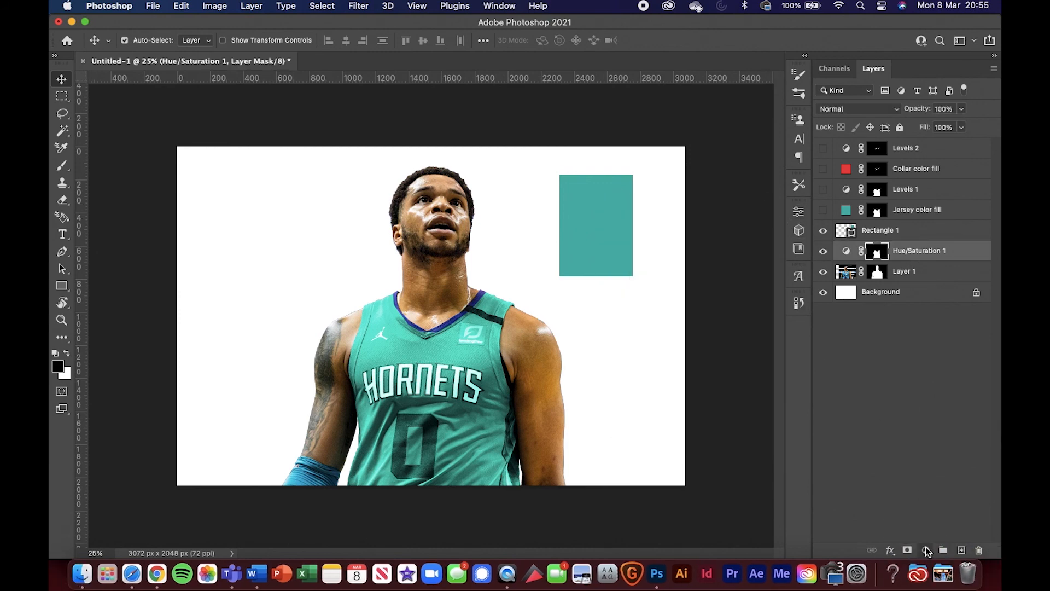
- Add a Levels adjustment above Hue/Saturation 1, limited to the jersey by a copy of its mask, and set the midtones to 0.68
click(925, 549)
click(967, 313)
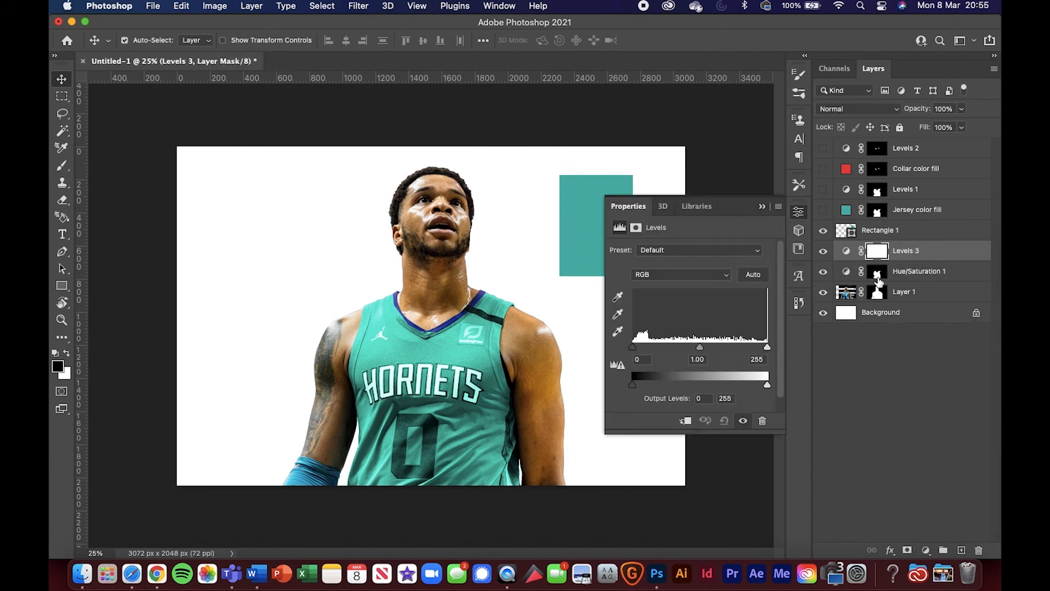
drag(878, 279, 877, 251)
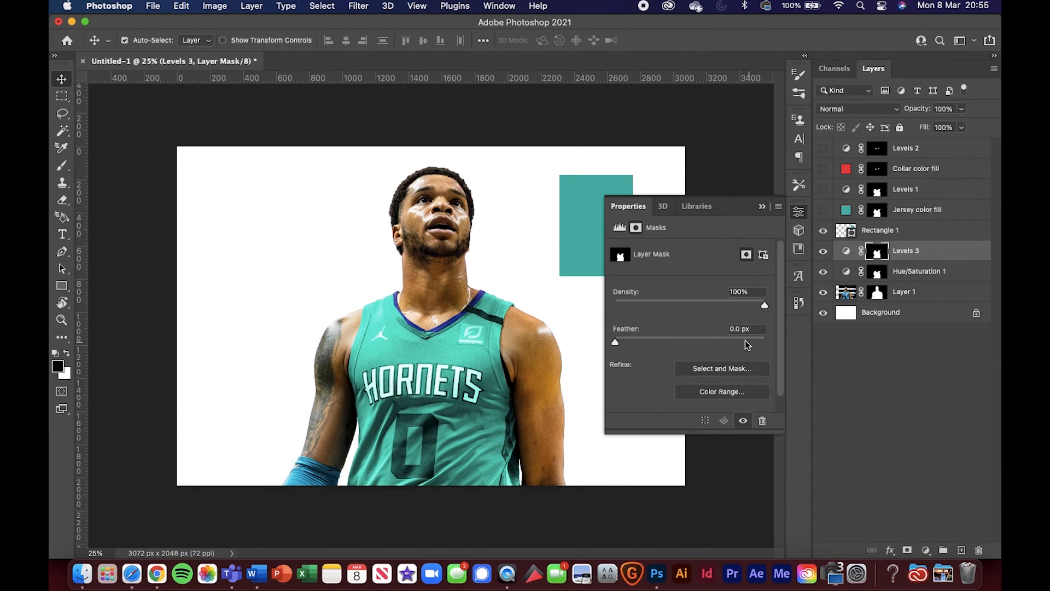
click(846, 250)
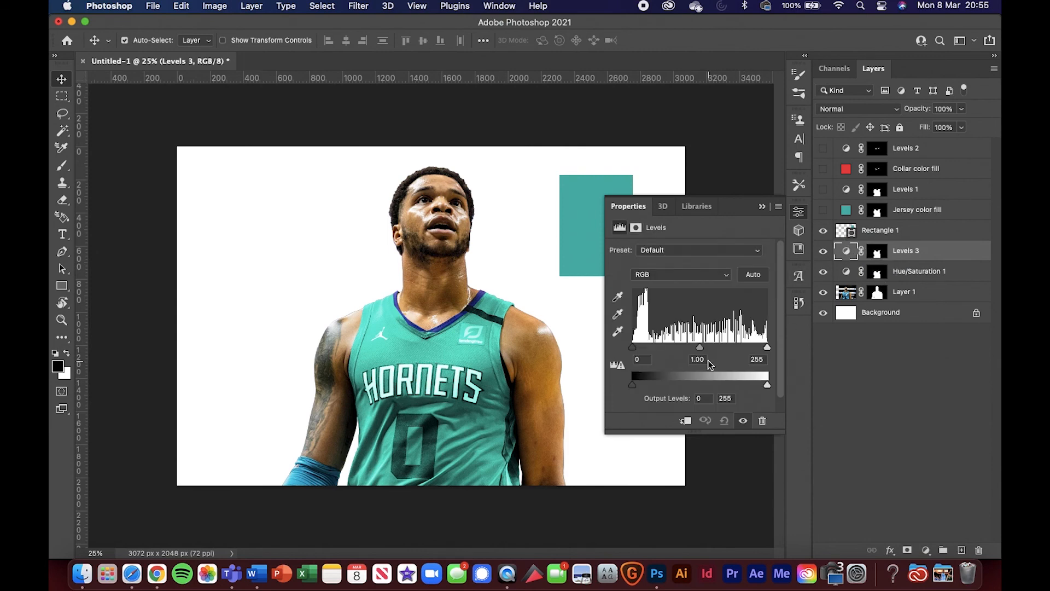
mouse_move(702, 352)
mouse_down()
mouse_move(727, 353)
mouse_move(672, 355)
mouse_move(725, 344)
mouse_move(716, 346)
mouse_up()
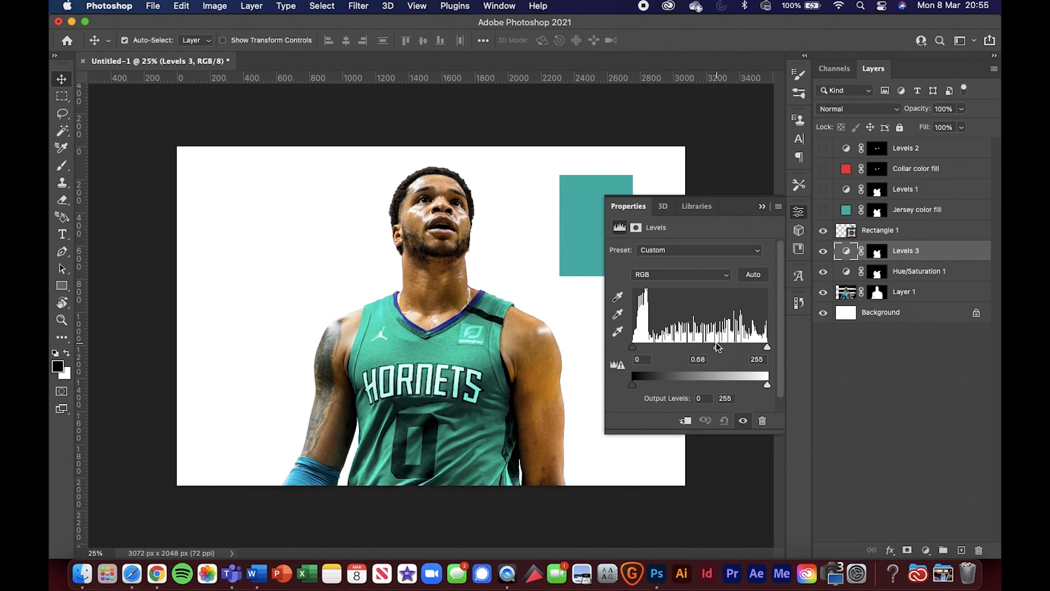
click(762, 205)
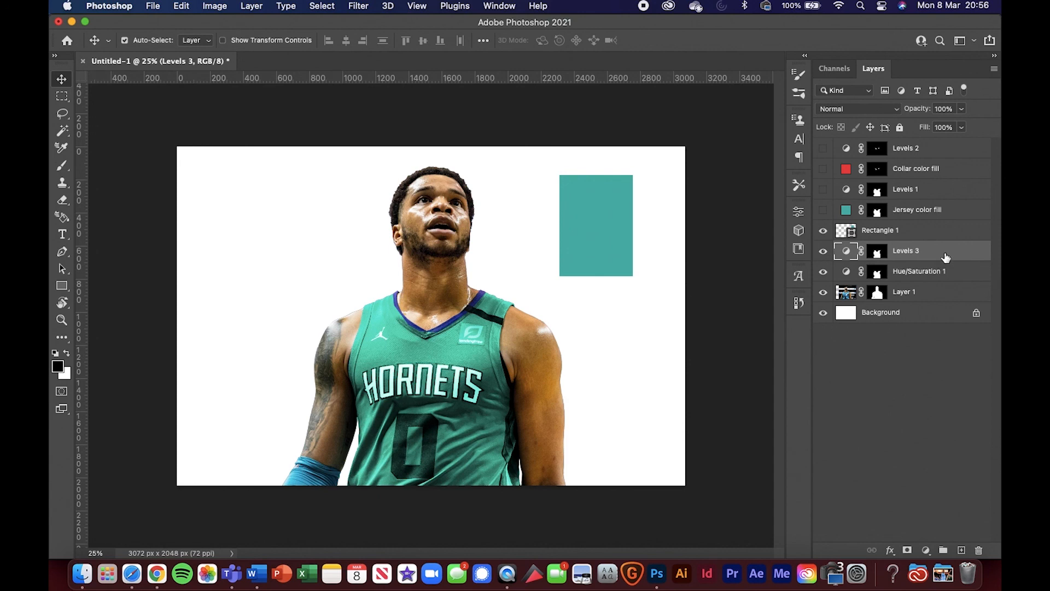
- Delete the Levels 3 and Hue/Saturation 1 layers and show the jersey and collar color fills with their Levels layers again
key(BackSpace)
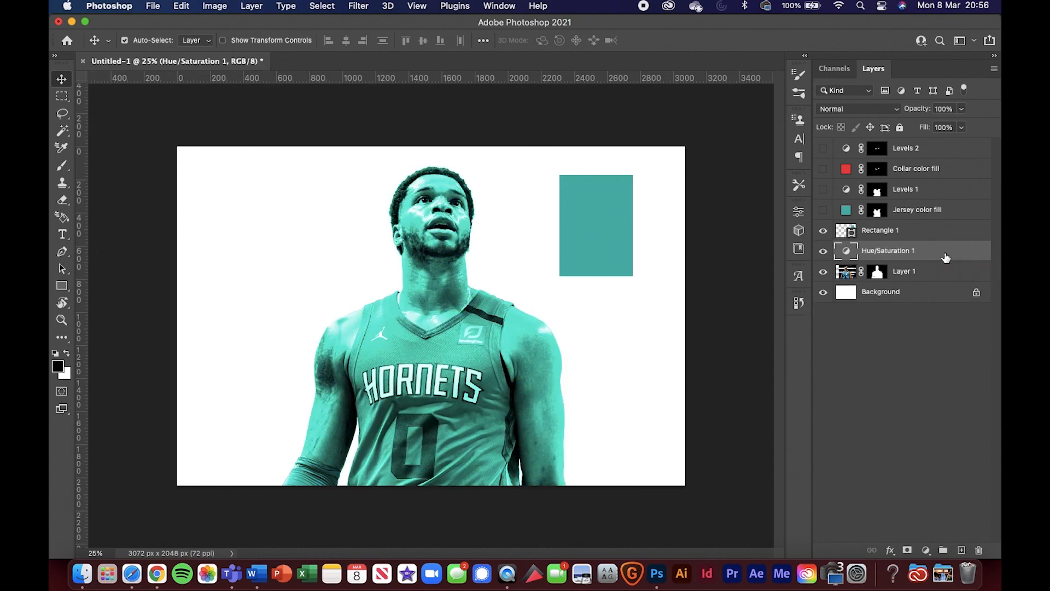
key(BackSpace)
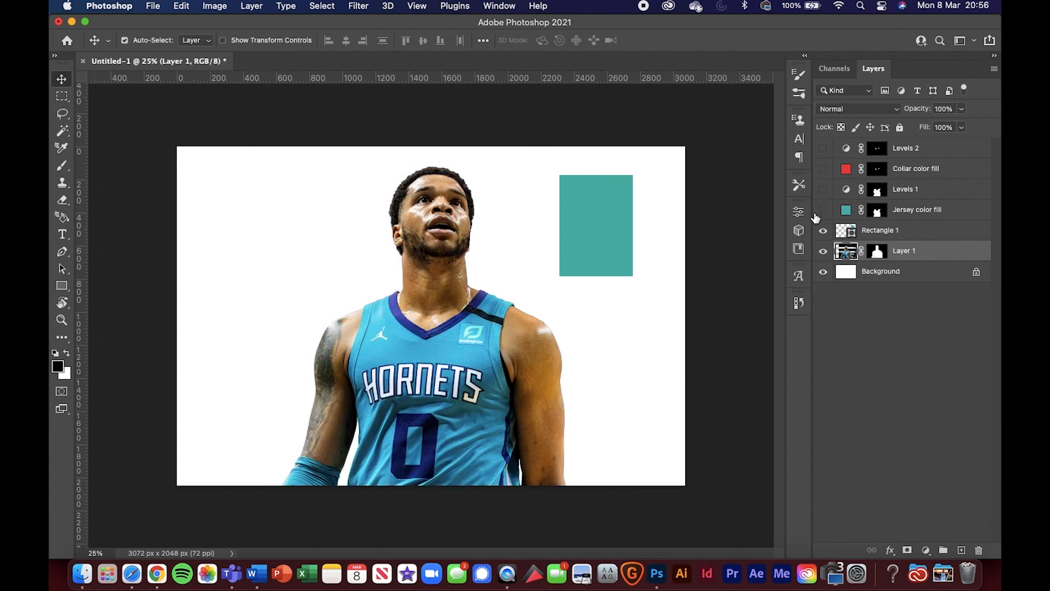
drag(823, 212, 822, 146)
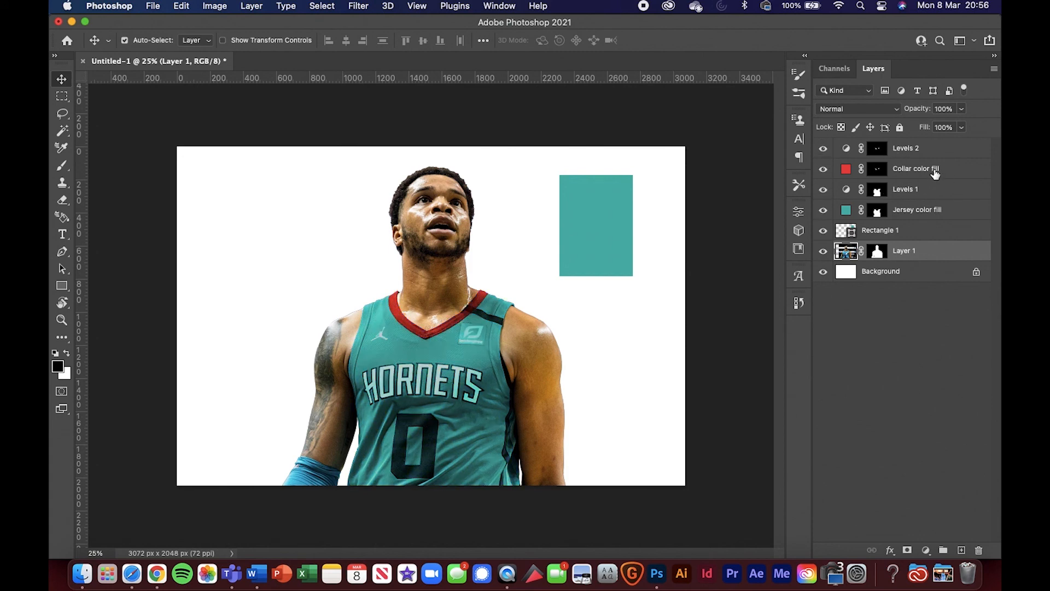
- Group the Collar color fill and Levels 2 layers into a group named "Collar"
click(905, 173)
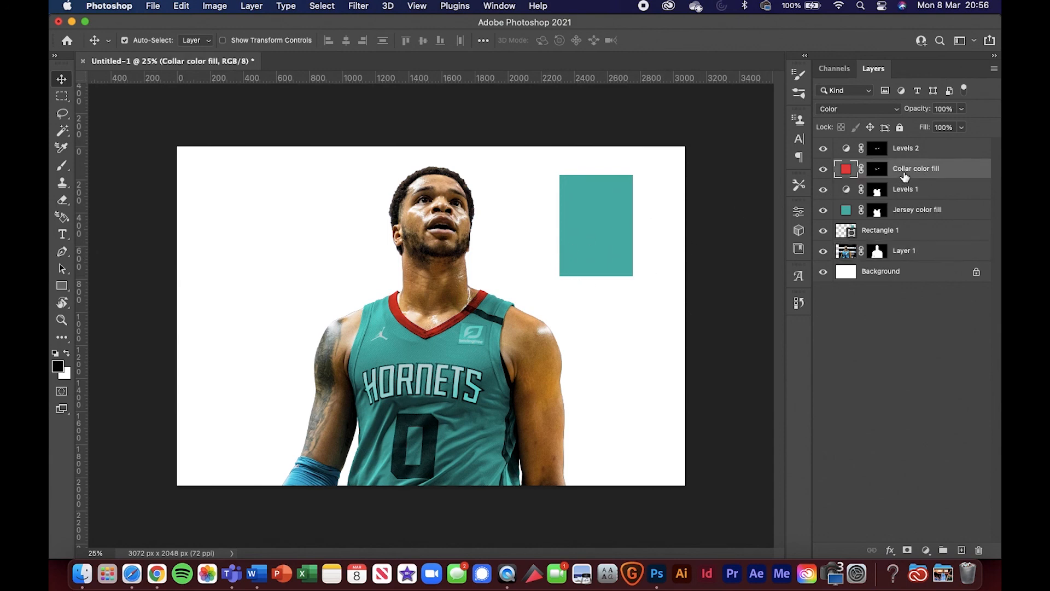
shift+click(942, 154)
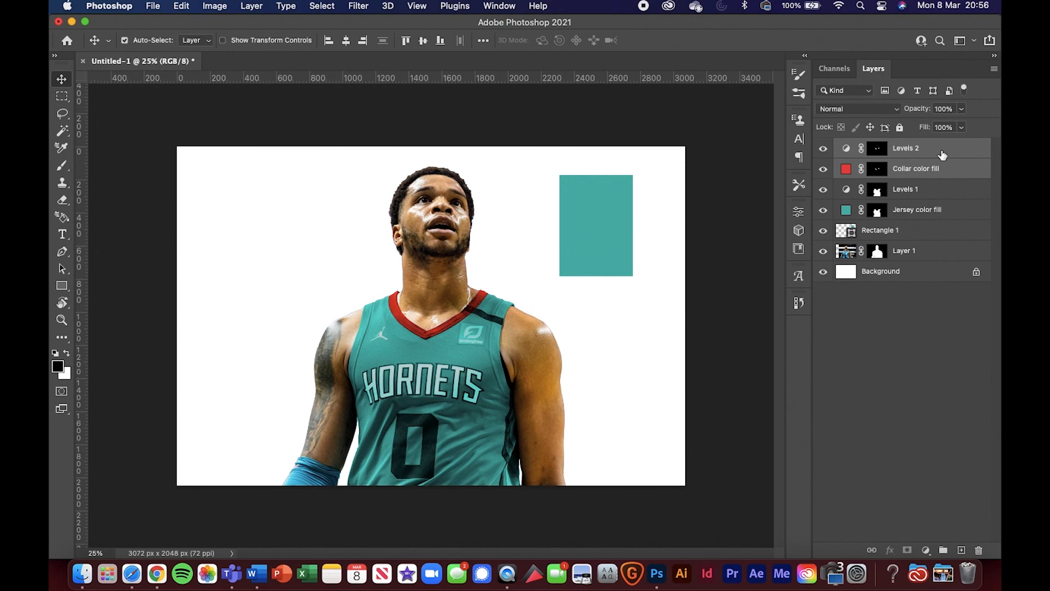
key(super+g)
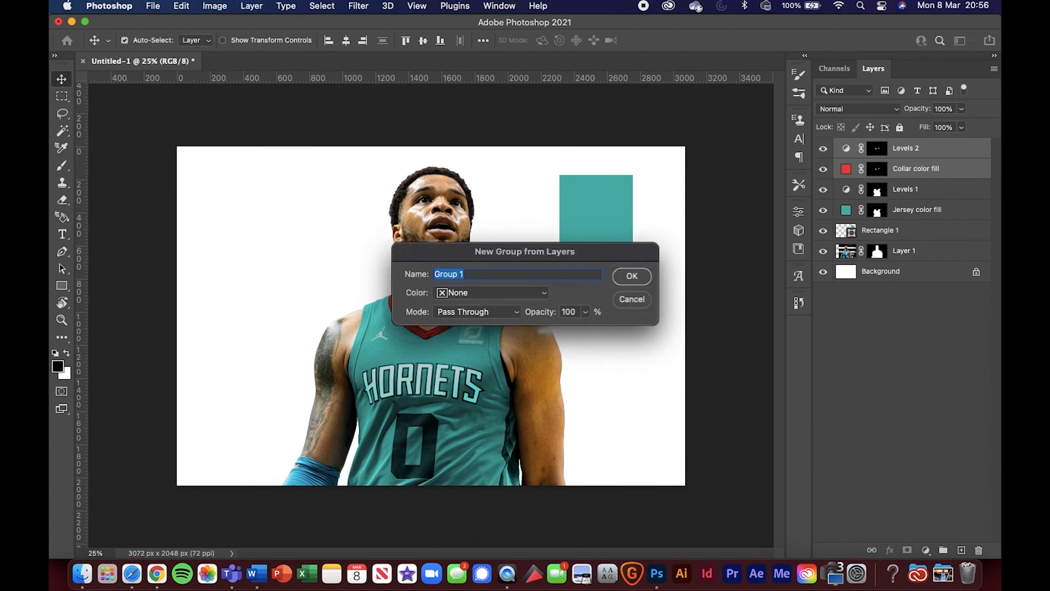
text(Collar)
key(Return)
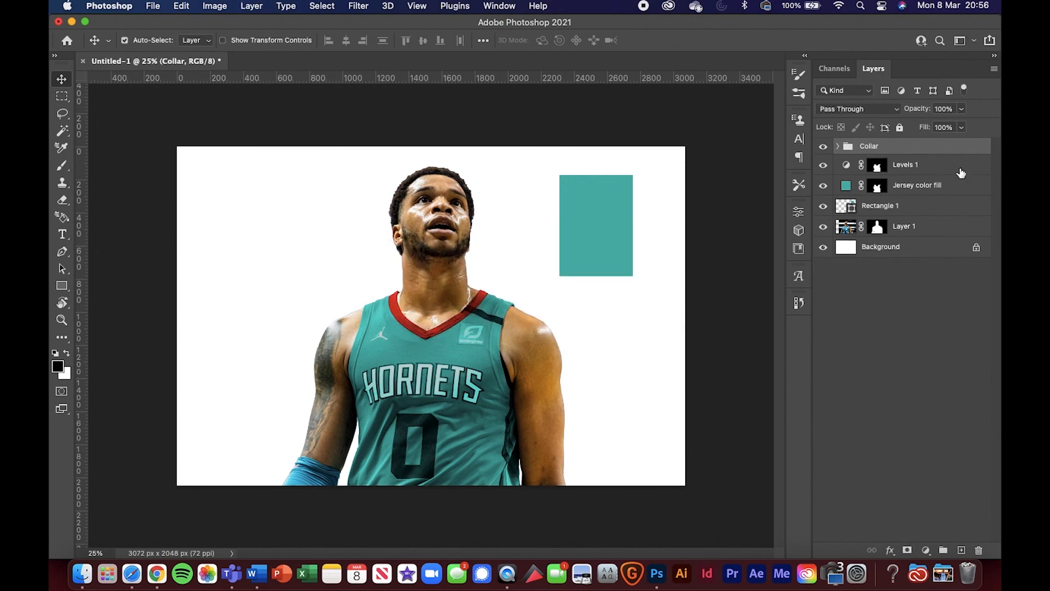
- Group the Levels 1 and Jersey color fill layers as "Jersey" and delete the teal rectangle layer
click(961, 172)
shift+click(950, 189)
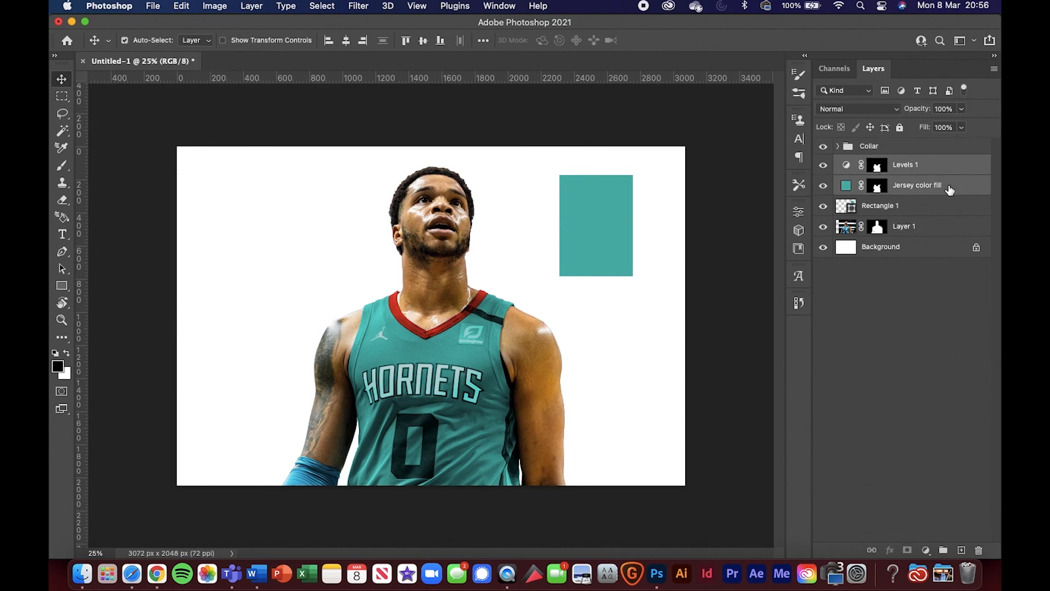
key(super+g)
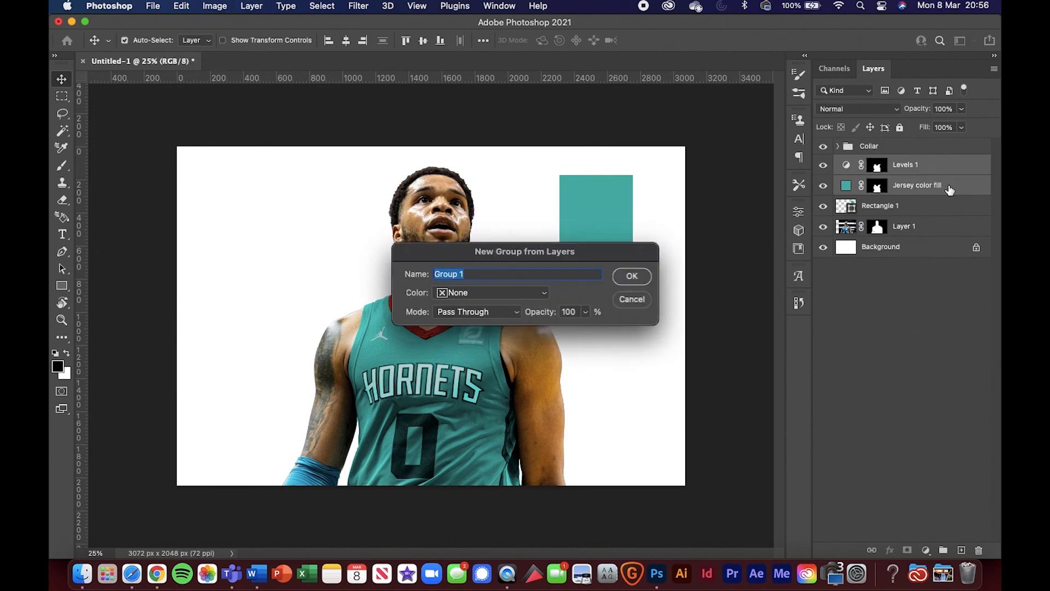
text(Jersey)
key(Return)
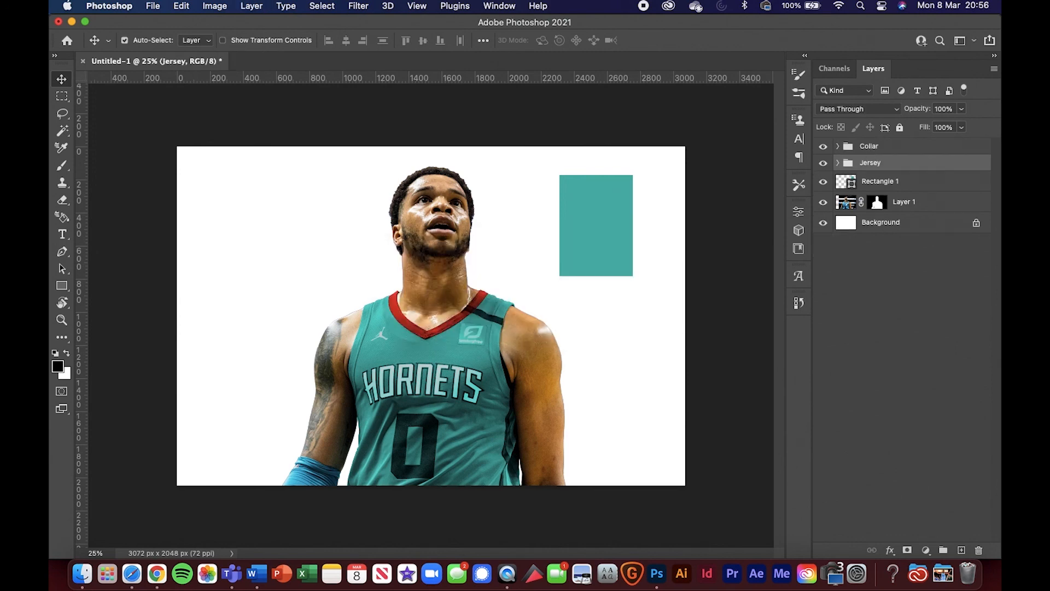
click(927, 180)
key(Delete)
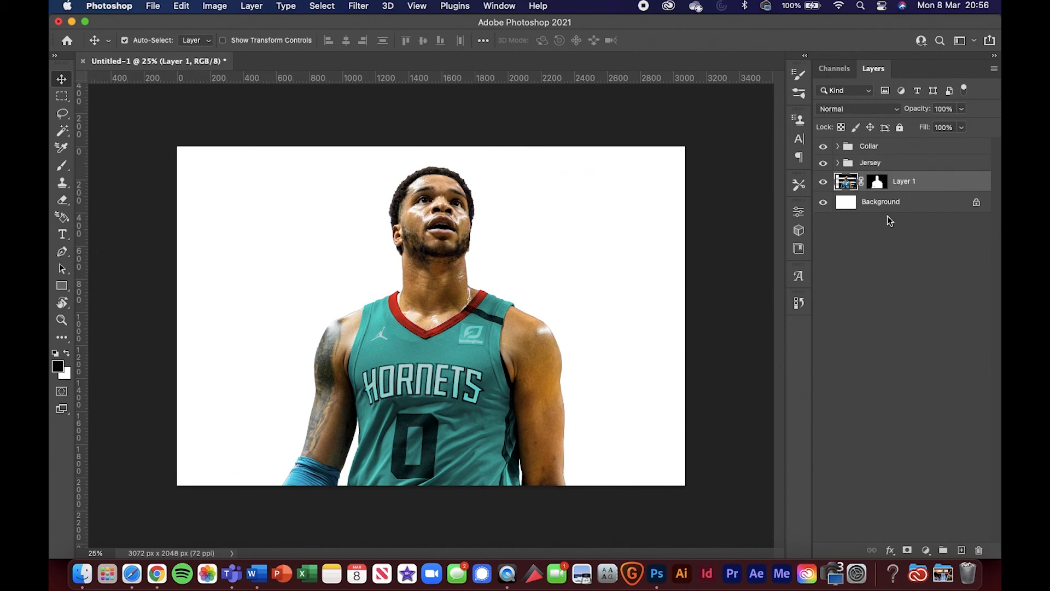